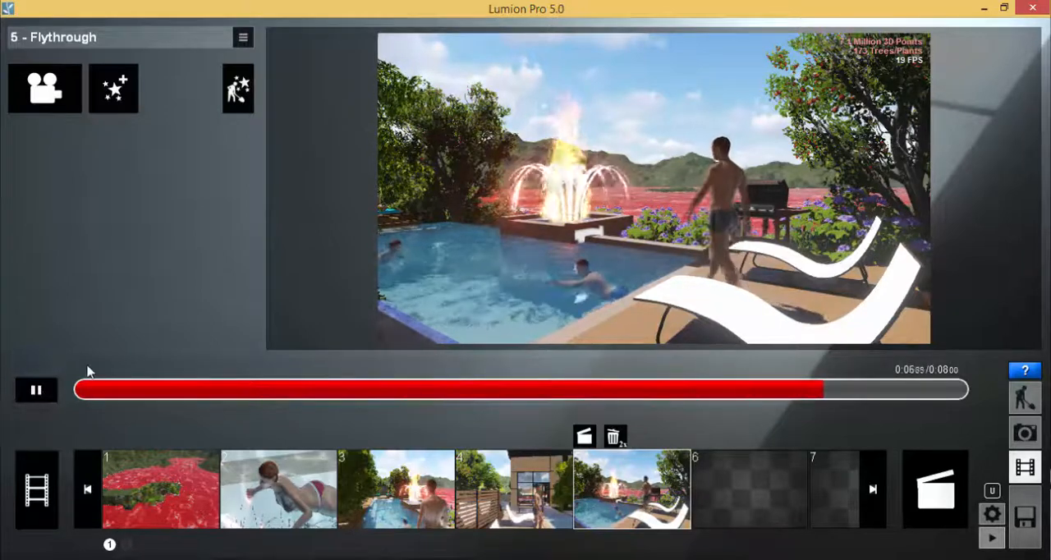
Stop the clip 5 playback, return to the start of the clip and add the Sun effect to it.
{"action": "left_click", "coordinate": [36, 390]}
{"action": "left_click_drag", "start_coordinate": [122, 398], "coordinate": [78, 394]}
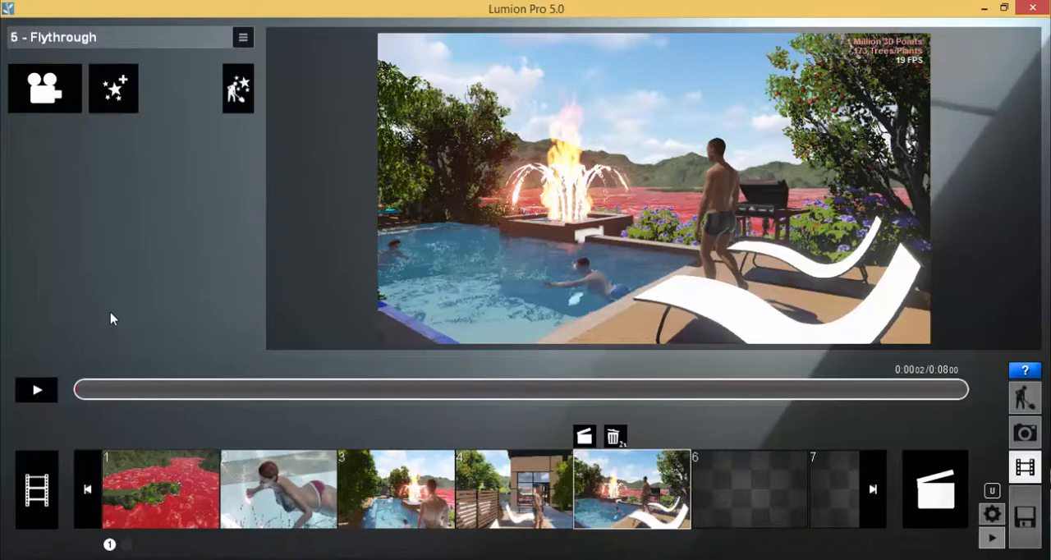
{"action": "left_click", "coordinate": [124, 114]}
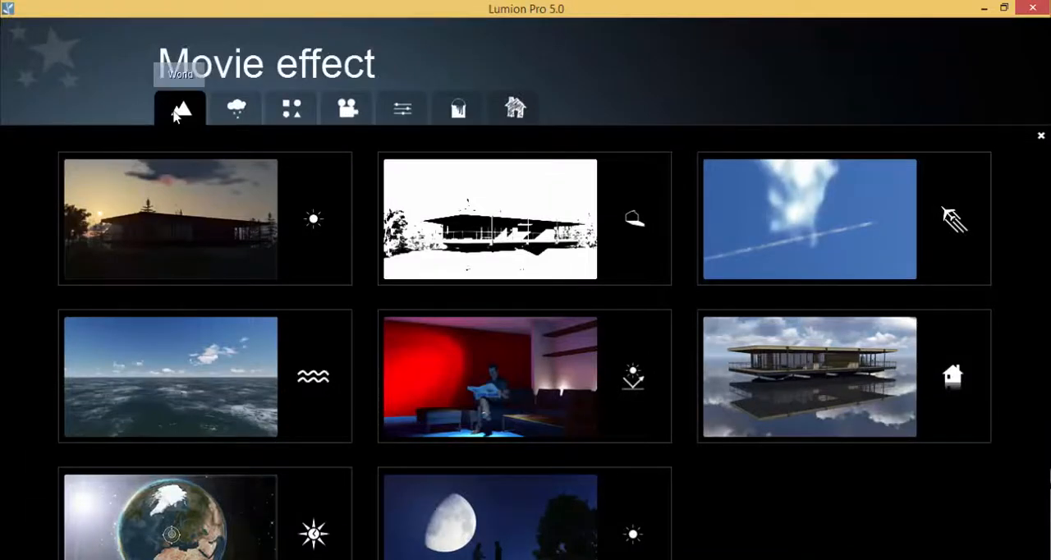
{"action": "left_click", "coordinate": [212, 222]}
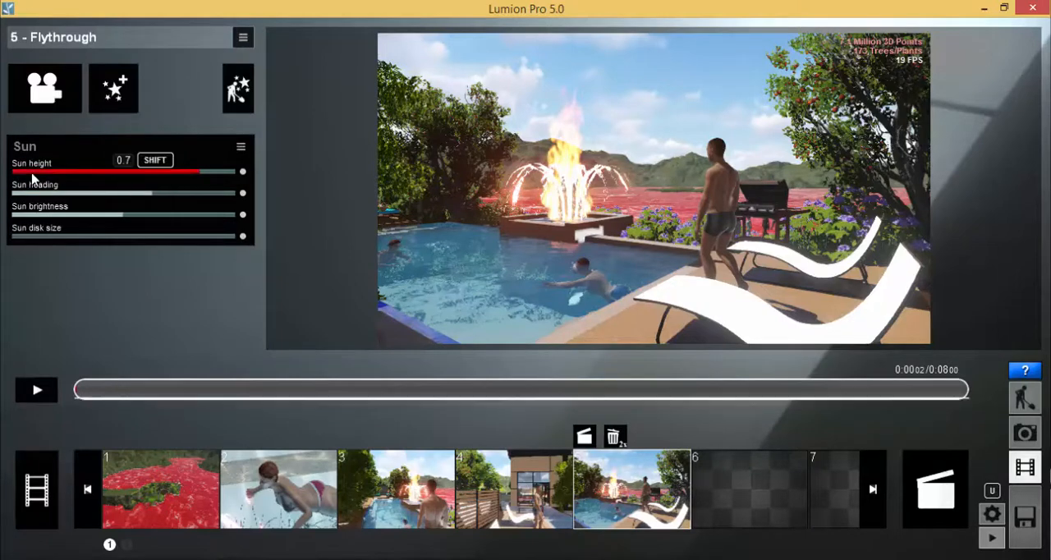
{"action": "mouse_move", "coordinate": [19, 171]}
{"action": "key", "text": "ctrl+2"}
{"action": "mouse_move", "coordinate": [71, 152]}
{"action": "left_mouse_down"}
{"action": "mouse_move", "coordinate": [10, 174]}
{"action": "mouse_move", "coordinate": [253, 194]}
{"action": "mouse_move", "coordinate": [156, 144]}
{"action": "mouse_move", "coordinate": [37, 148]}
{"action": "left_mouse_up"}
{"action": "key", "text": "Escape"}
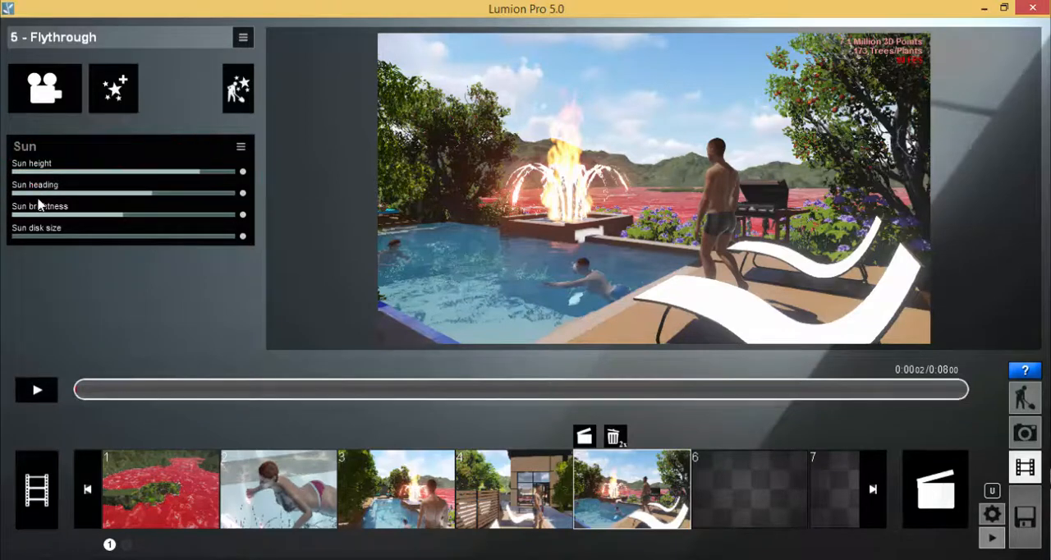
Try the clip's sun height at -1, and set it to its maximum for a daytime scene.
{"action": "left_click_drag", "start_coordinate": [216, 175], "coordinate": [16, 182]}
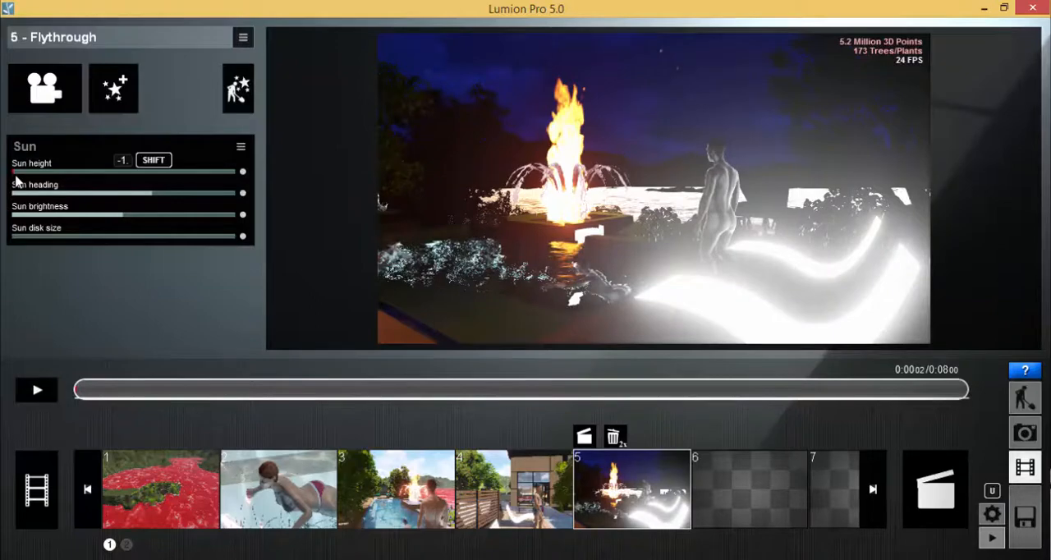
{"action": "left_click_drag", "start_coordinate": [26, 176], "coordinate": [237, 170]}
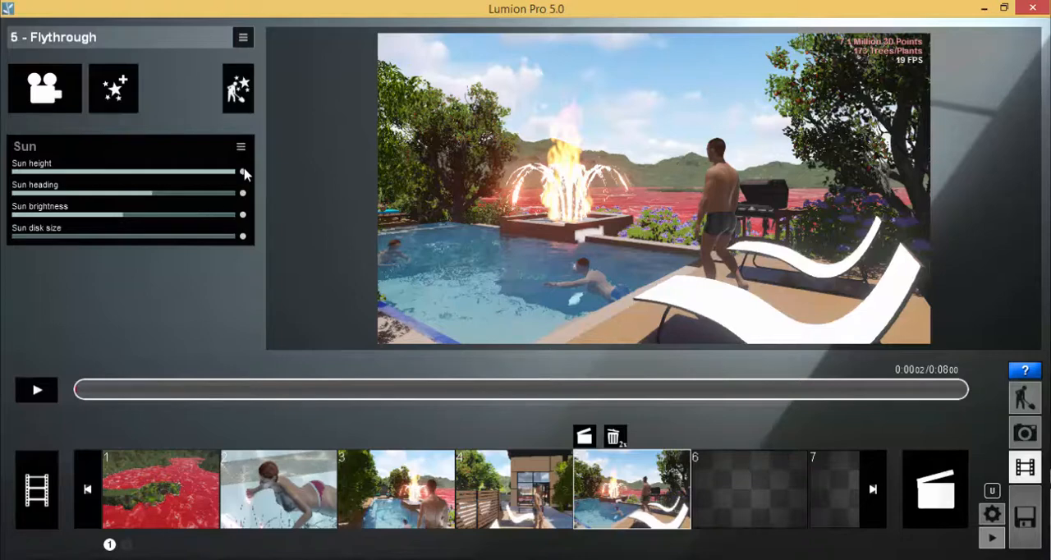
Position clip 5 at about 1 second and create a Sun height keyframe there.
{"action": "left_click", "coordinate": [37, 391]}
{"action": "left_click_drag", "start_coordinate": [278, 390], "coordinate": [185, 399]}
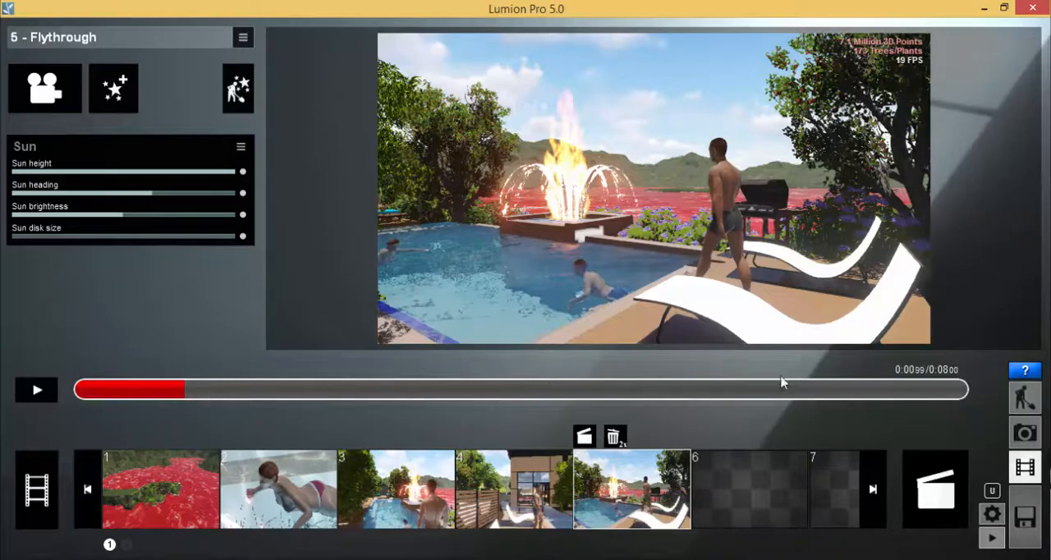
{"action": "mouse_move", "coordinate": [926, 360]}
{"action": "left_mouse_down"}
{"action": "mouse_move", "coordinate": [890, 376]}
{"action": "mouse_move", "coordinate": [928, 366]}
{"action": "mouse_move", "coordinate": [977, 375]}
{"action": "mouse_move", "coordinate": [922, 365]}
{"action": "left_mouse_up"}
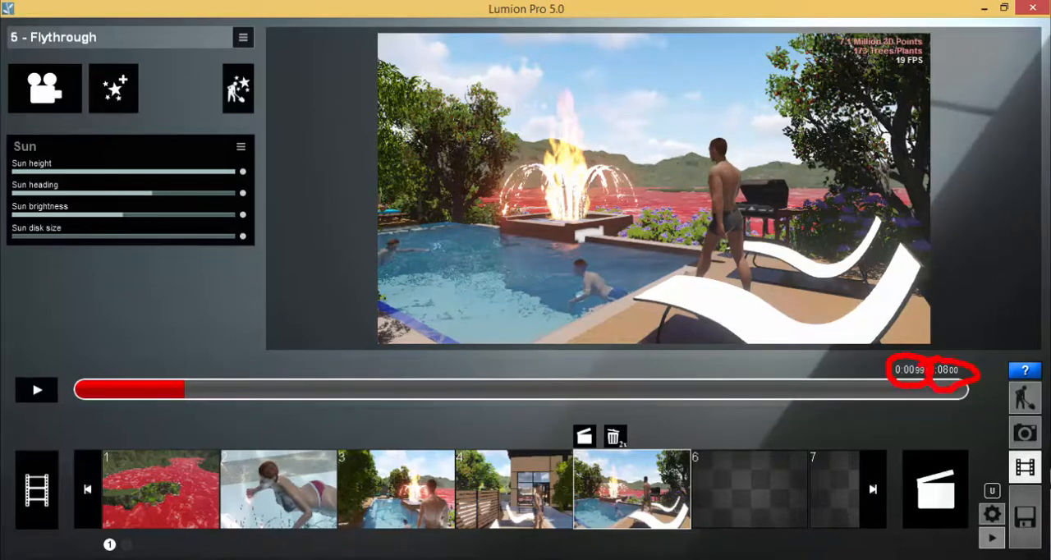
{"action": "key", "text": "Escape"}
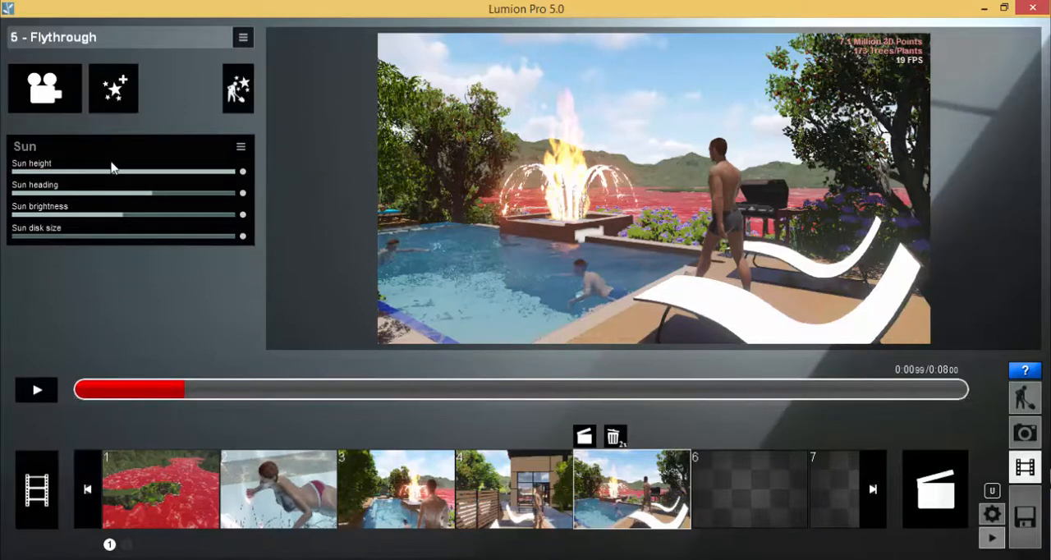
{"action": "mouse_move", "coordinate": [54, 147]}
{"action": "left_mouse_down"}
{"action": "mouse_move", "coordinate": [35, 174]}
{"action": "mouse_move", "coordinate": [264, 173]}
{"action": "mouse_move", "coordinate": [21, 149]}
{"action": "left_mouse_up"}
{"action": "mouse_move", "coordinate": [251, 151]}
{"action": "left_mouse_down"}
{"action": "mouse_move", "coordinate": [224, 166]}
{"action": "mouse_move", "coordinate": [256, 156]}
{"action": "mouse_move", "coordinate": [232, 197]}
{"action": "mouse_move", "coordinate": [262, 186]}
{"action": "mouse_move", "coordinate": [239, 228]}
{"action": "mouse_move", "coordinate": [253, 201]}
{"action": "mouse_move", "coordinate": [264, 233]}
{"action": "mouse_move", "coordinate": [238, 222]}
{"action": "left_mouse_up"}
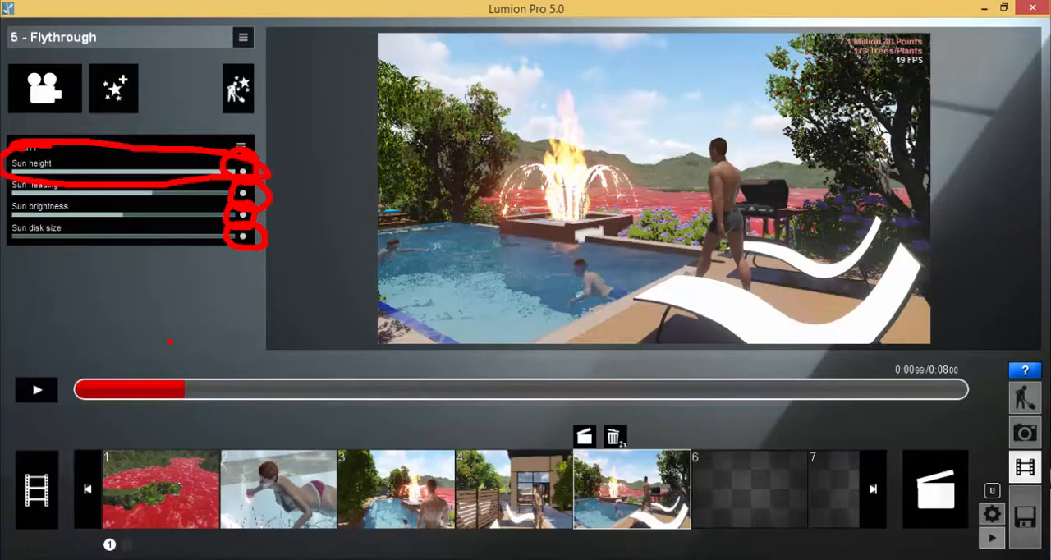
{"action": "key", "text": "Escape"}
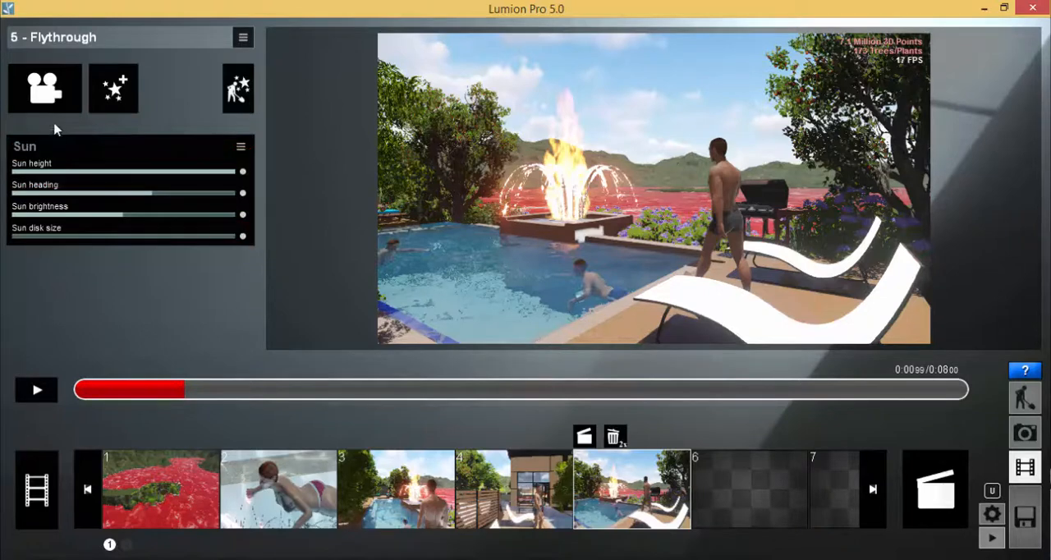
{"action": "left_click", "coordinate": [243, 172]}
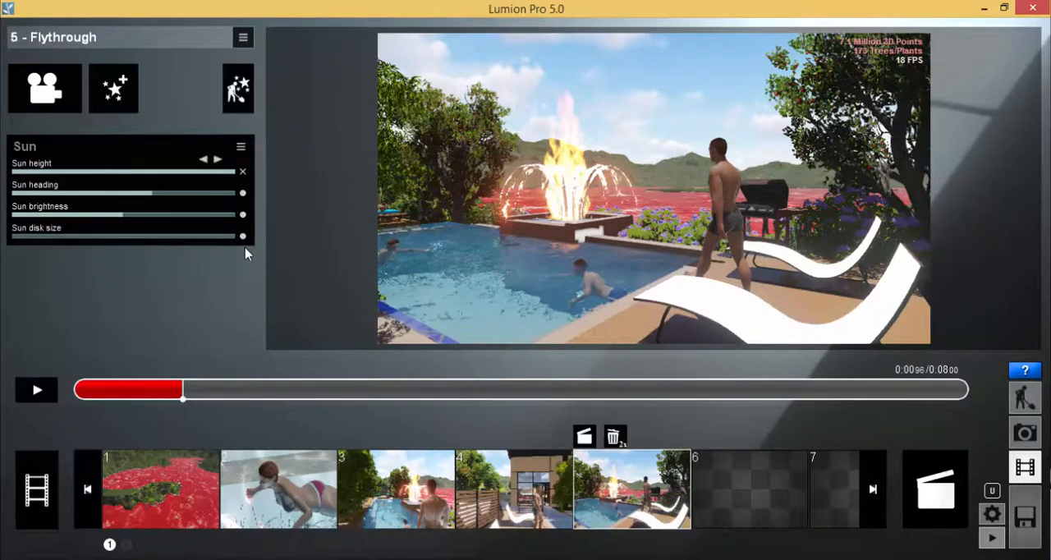
{"action": "mouse_move", "coordinate": [177, 359]}
{"action": "left_mouse_down"}
{"action": "mouse_move", "coordinate": [169, 402]}
{"action": "mouse_move", "coordinate": [195, 376]}
{"action": "left_mouse_up"}
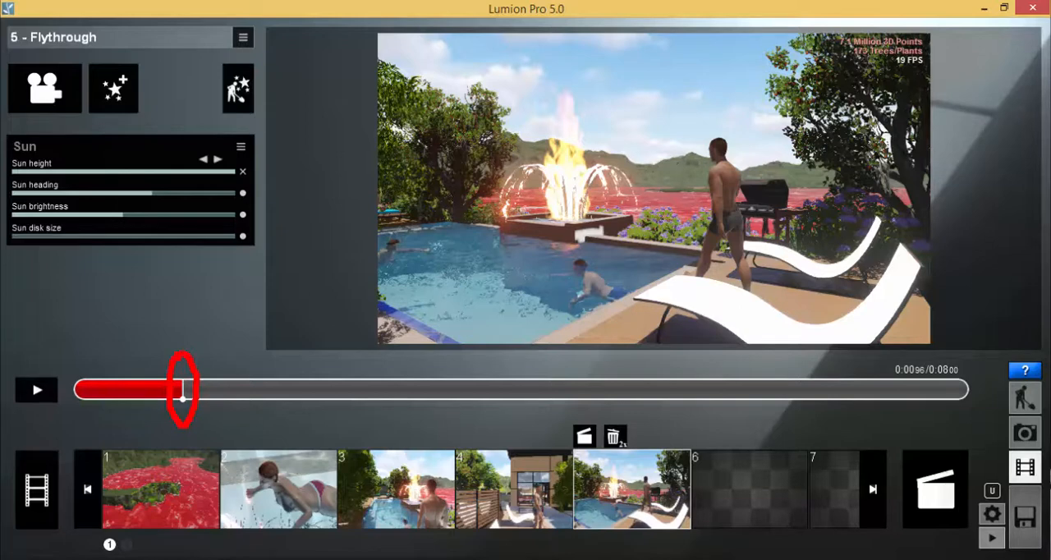
{"action": "key", "text": "Escape"}
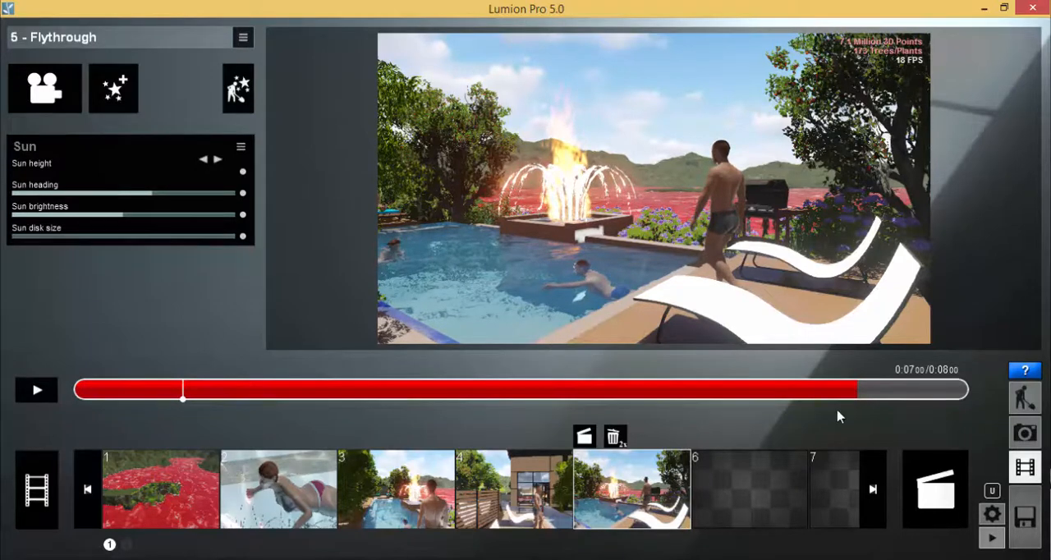
Create a second Sun height keyframe at about 7 seconds and lower its sun height to the minimum.
{"action": "key", "text": "ctrl+2"}
{"action": "mouse_move", "coordinate": [921, 358]}
{"action": "left_mouse_down"}
{"action": "mouse_move", "coordinate": [901, 382]}
{"action": "mouse_move", "coordinate": [921, 359]}
{"action": "left_mouse_up"}
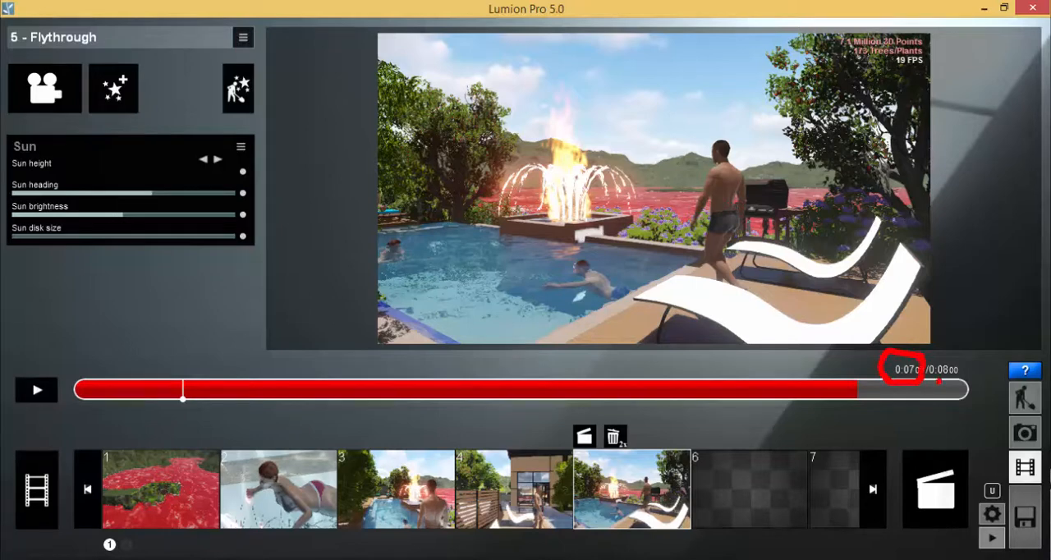
{"action": "key", "text": "Escape"}
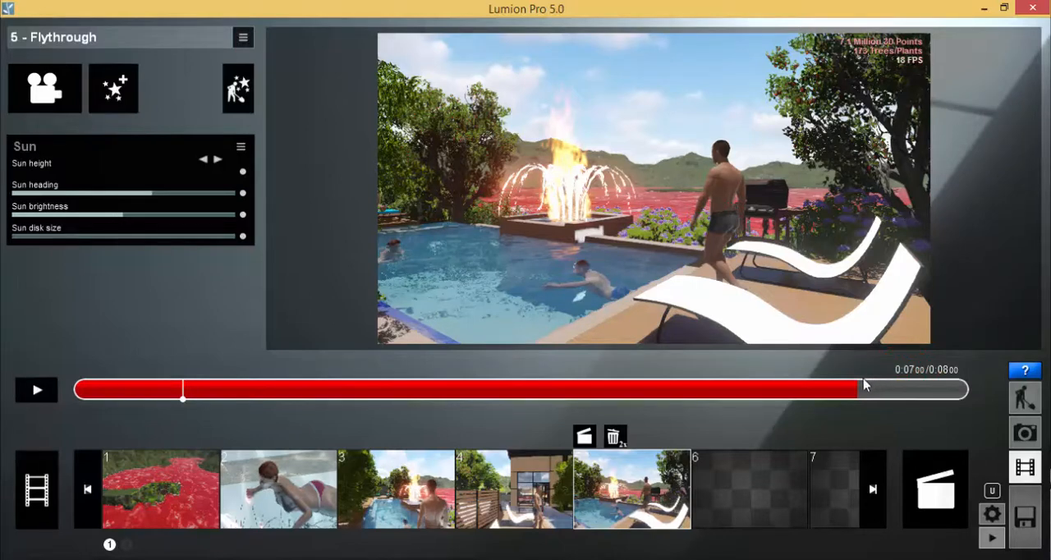
{"action": "left_click", "coordinate": [243, 171]}
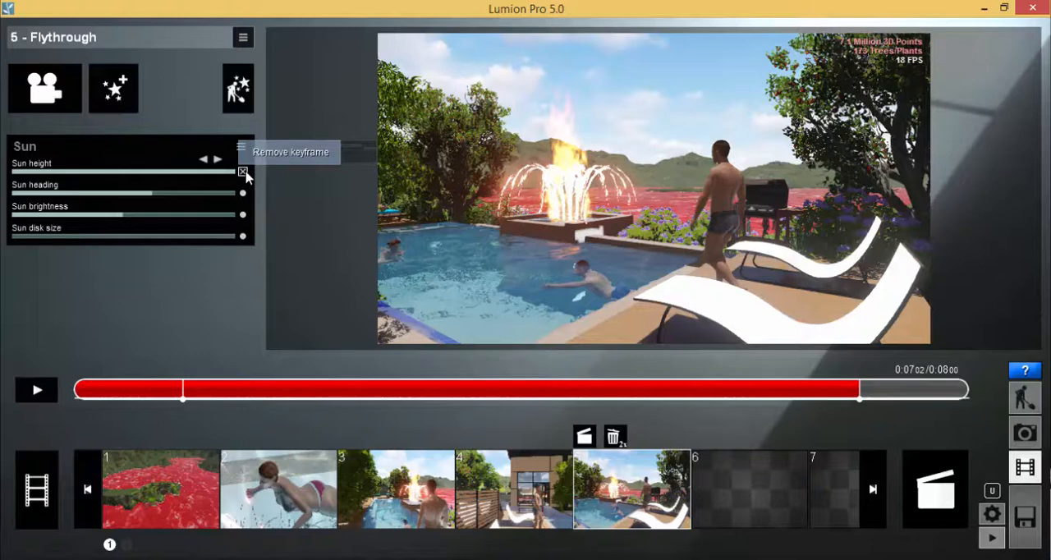
{"action": "left_click_drag", "start_coordinate": [234, 172], "coordinate": [4, 181]}
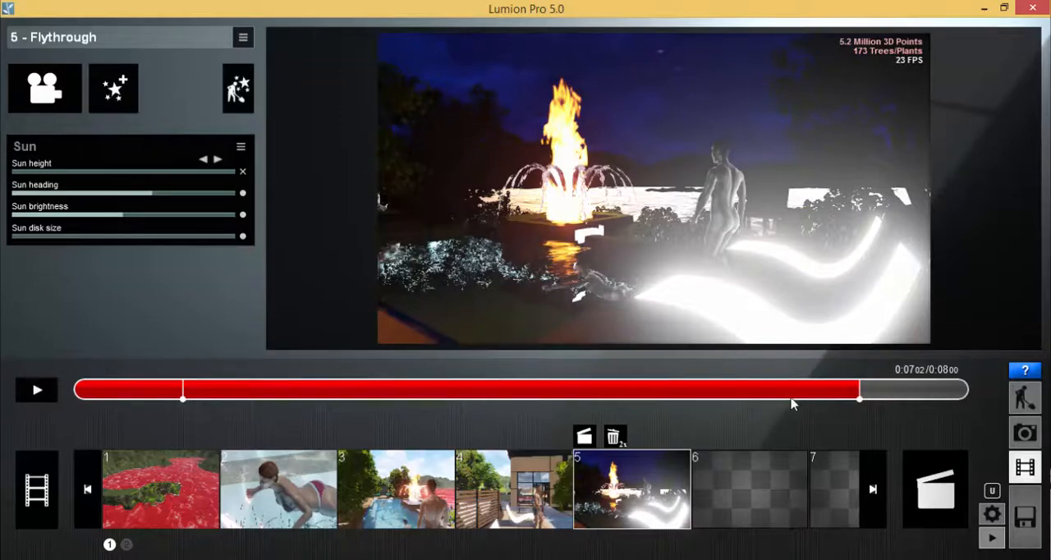
Scrub through and play clip 5 to review the day-to-night transition between the two sun height keyframes.
{"action": "left_click_drag", "start_coordinate": [817, 402], "coordinate": [83, 399]}
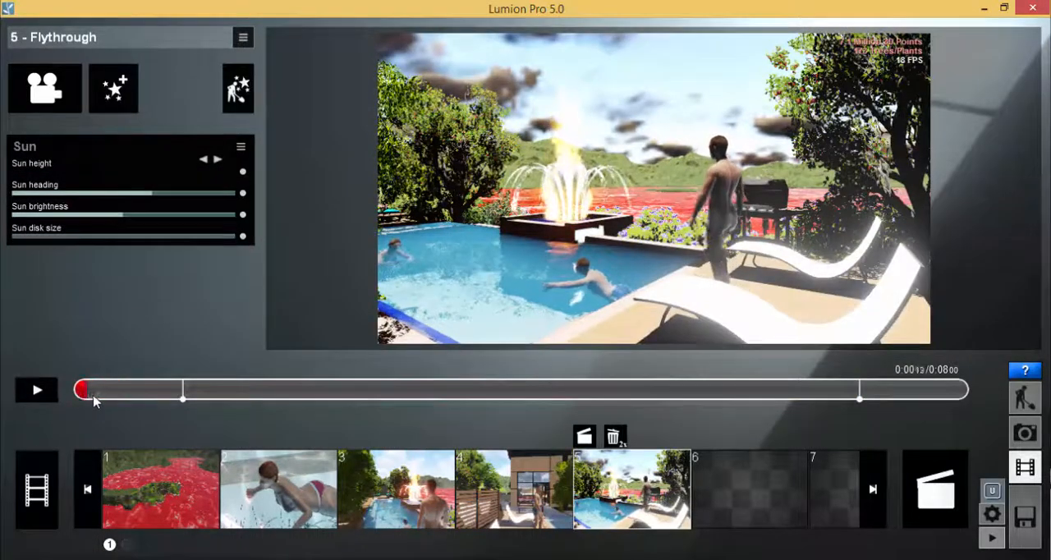
{"action": "left_click_drag", "start_coordinate": [140, 400], "coordinate": [879, 390]}
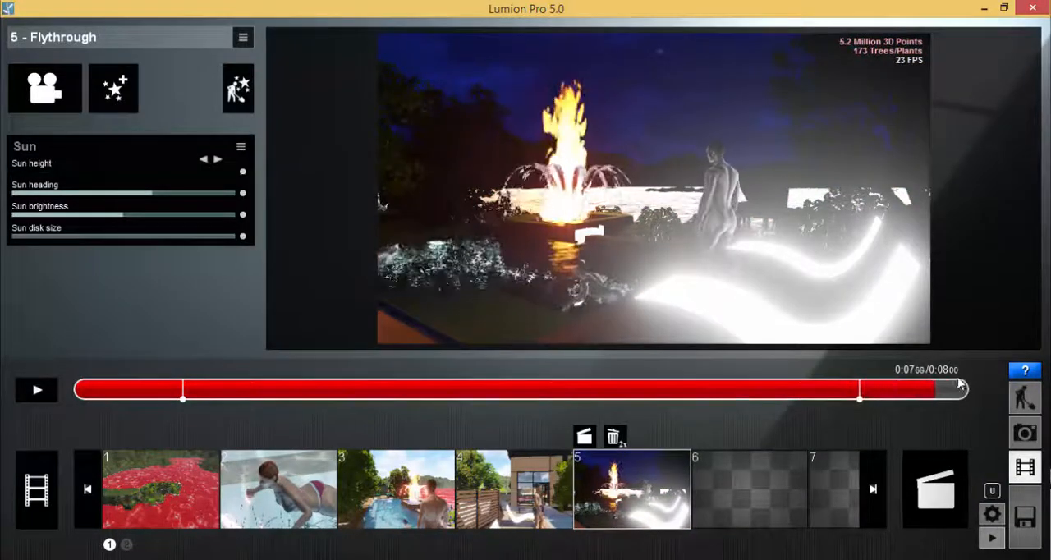
{"action": "left_click_drag", "start_coordinate": [962, 386], "coordinate": [353, 374]}
{"action": "left_click_drag", "start_coordinate": [585, 378], "coordinate": [362, 394]}
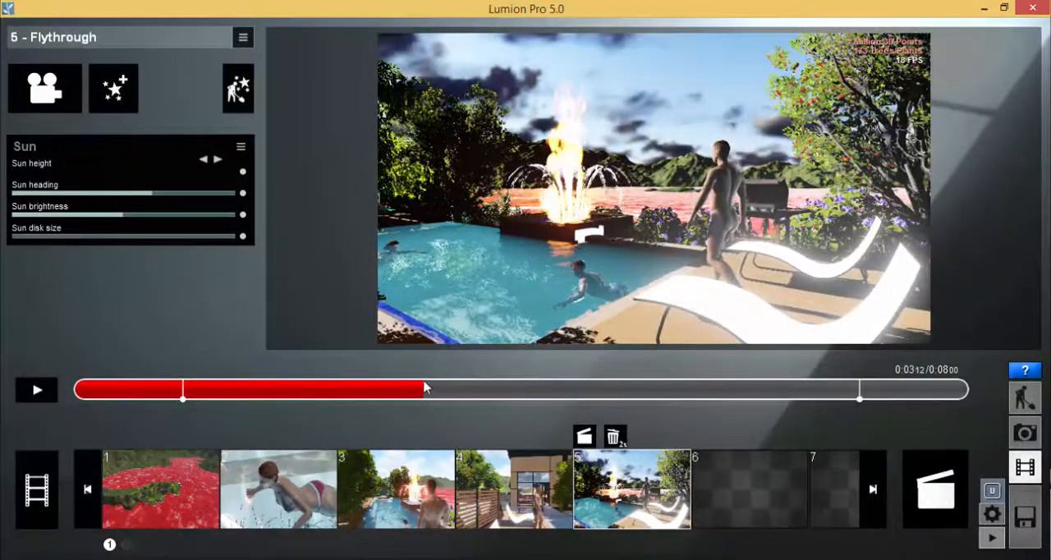
{"action": "left_click_drag", "start_coordinate": [428, 387], "coordinate": [39, 395]}
{"action": "left_click", "coordinate": [38, 393]}
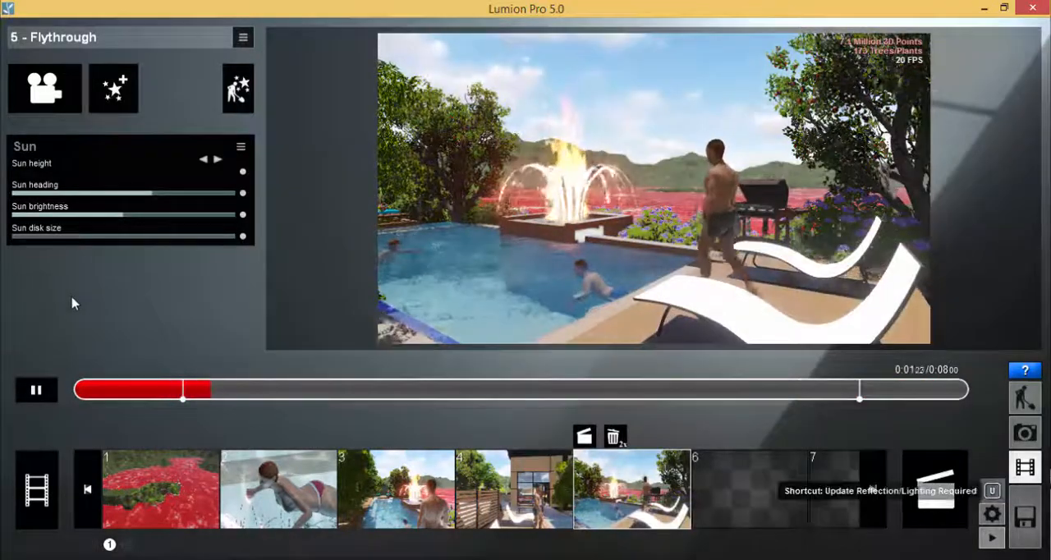
{"action": "left_click", "coordinate": [33, 396]}
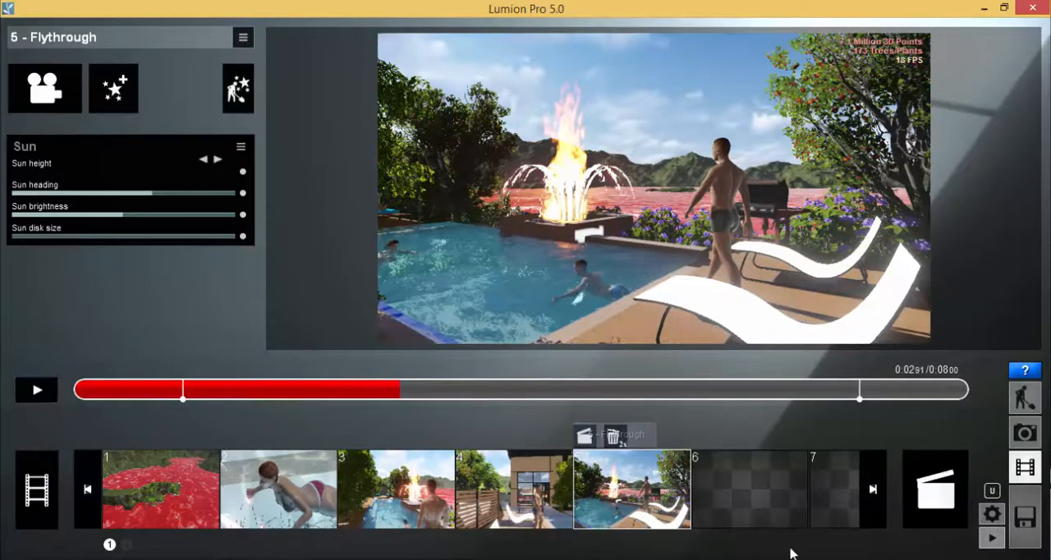
Switch to PowerPoint to consult the Animation Effects list in the lesson plan, and return to Lumion.
{"action": "left_click", "coordinate": [508, 559]}
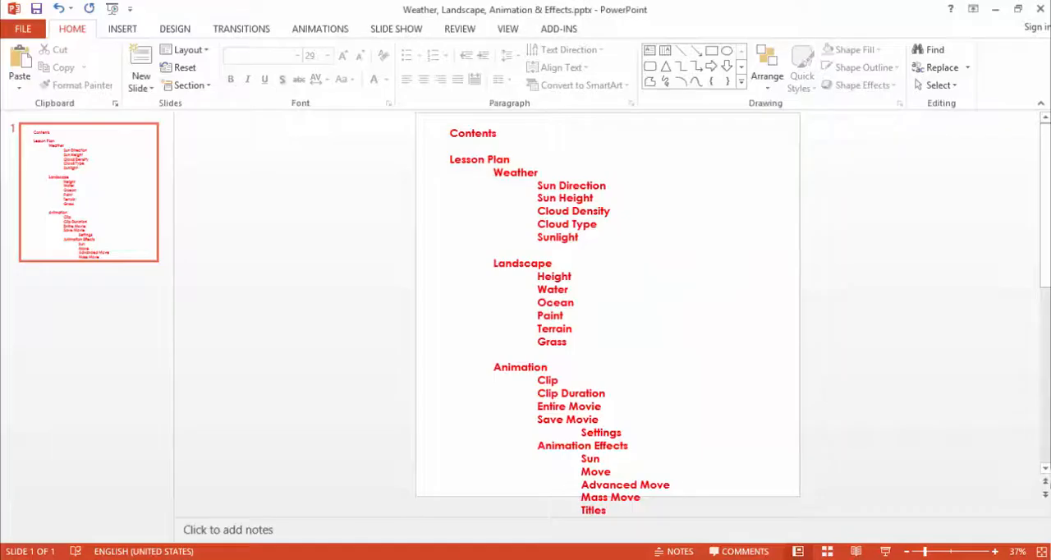
{"action": "double_click", "coordinate": [600, 477]}
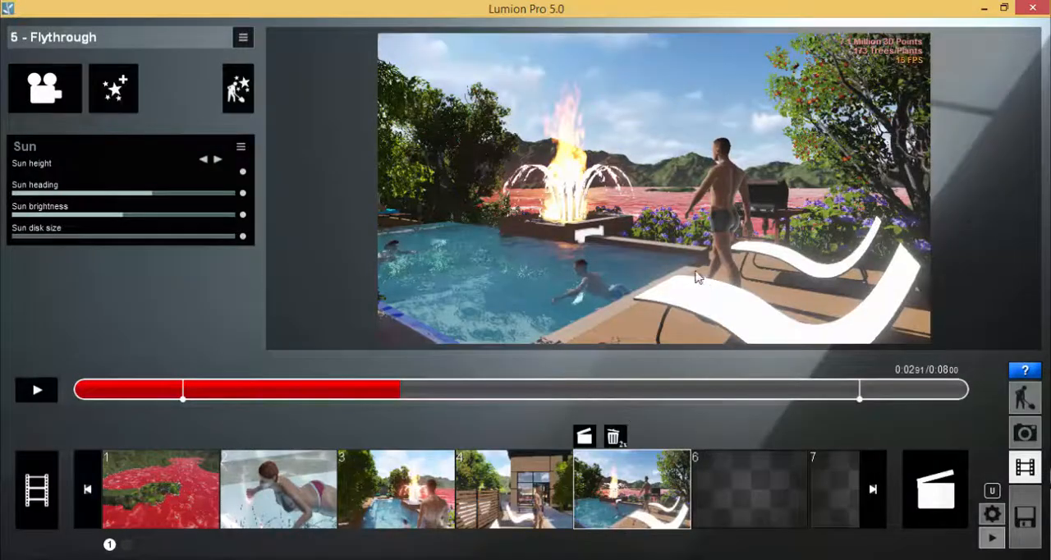
Start recording a new clip in empty slot 6 and take one photo of an aerial view over the house, pool and parked cars.
{"action": "left_click", "coordinate": [751, 511]}
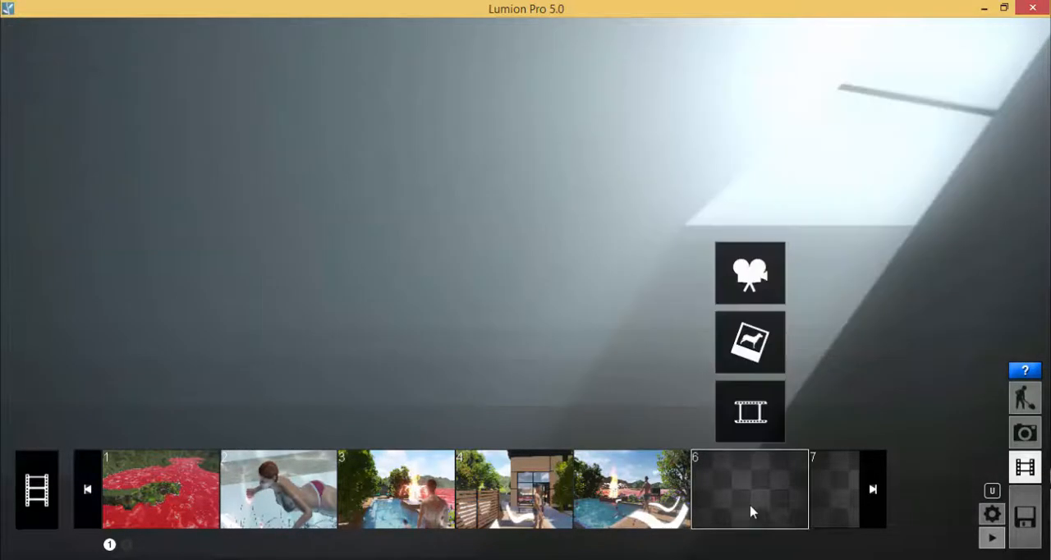
{"action": "left_click", "coordinate": [742, 282]}
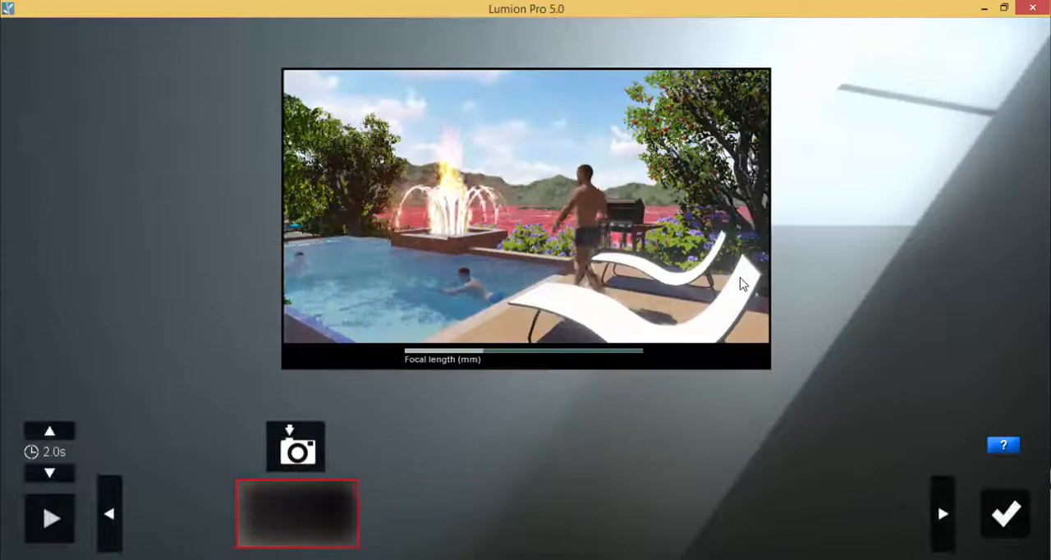
{"action": "right_click_drag", "start_coordinate": [545, 171], "coordinate": [673, 185]}
{"action": "scroll", "coordinate": [549, 203], "scroll_direction": "down", "scroll_amount": 5}
{"action": "key", "text": "s"}
{"action": "key", "text": "w"}
{"action": "key", "text": "s"}
{"action": "key", "text": "q"}
{"action": "key", "text": "s"}
{"action": "key", "text": "q"}
{"action": "key", "text": "w"}
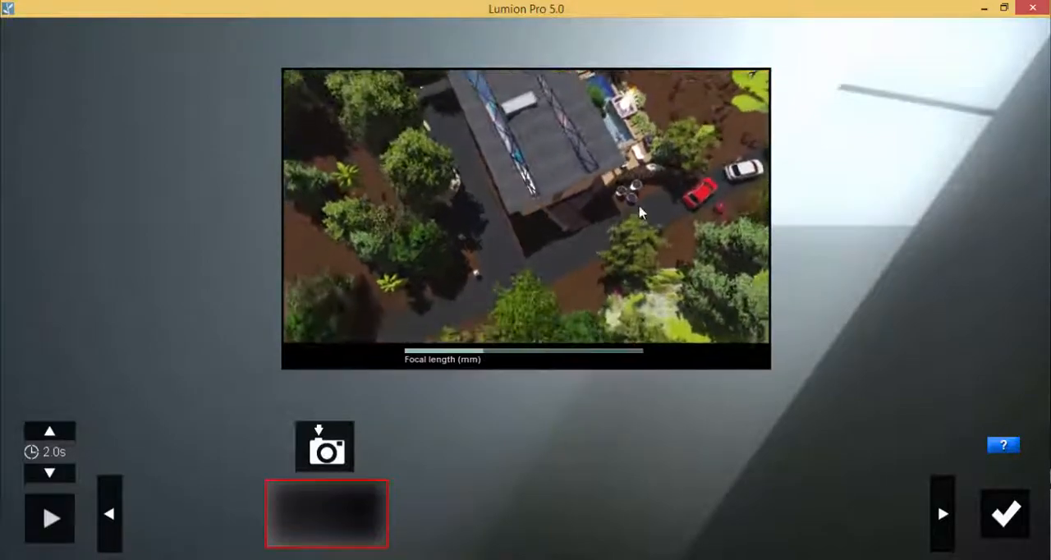
{"action": "key", "text": "q"}
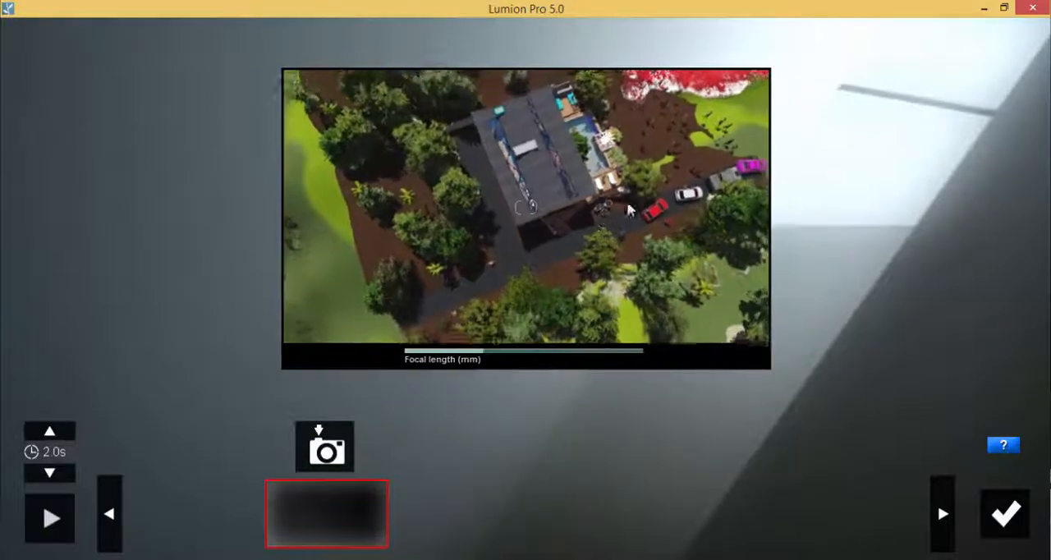
{"action": "right_click_drag", "start_coordinate": [597, 229], "coordinate": [604, 253]}
{"action": "right_click_drag", "start_coordinate": [690, 280], "coordinate": [672, 295]}
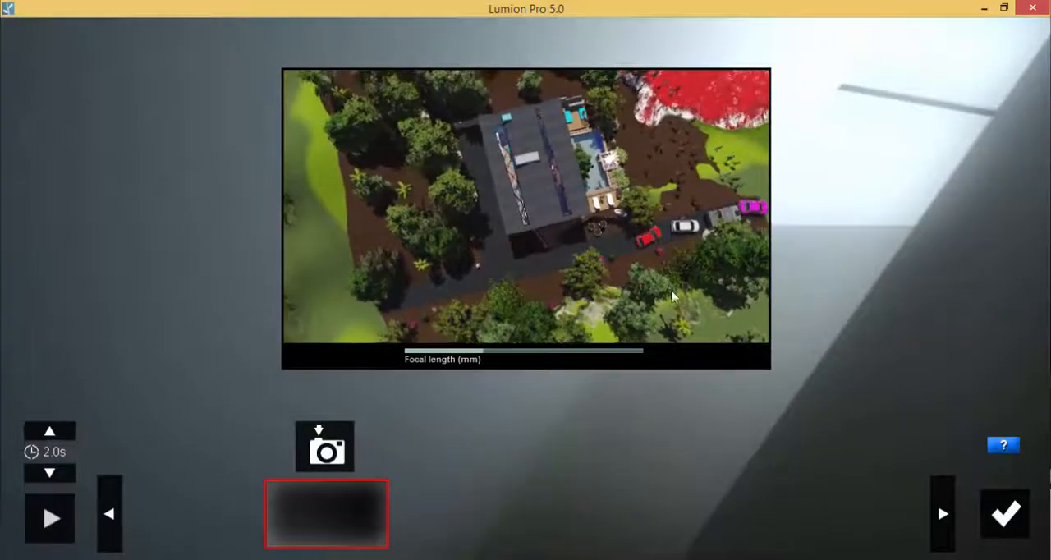
{"action": "left_click", "coordinate": [326, 445]}
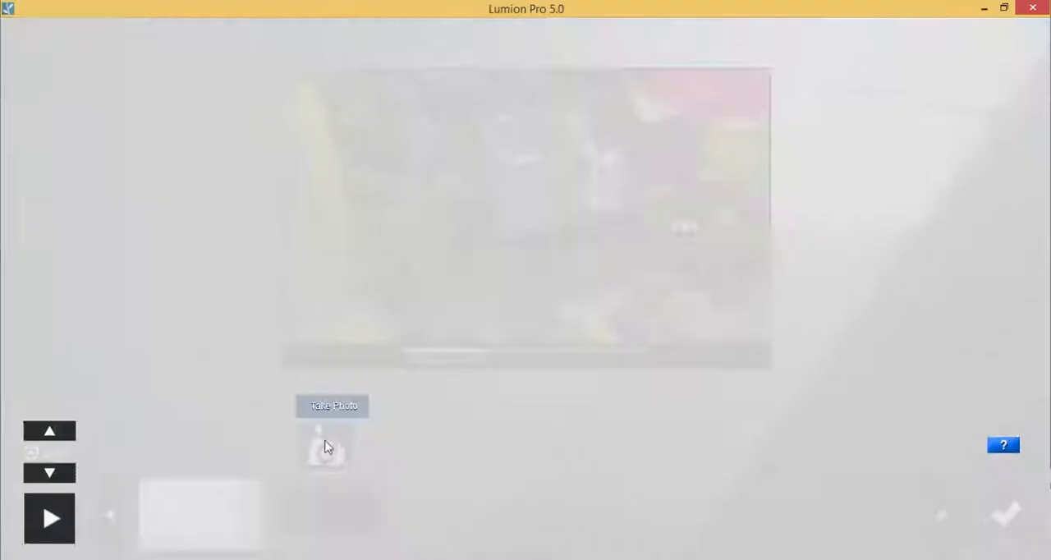
Save the new clip with a duration of 4.0 seconds and play it back.
{"action": "left_click", "coordinate": [48, 431]}
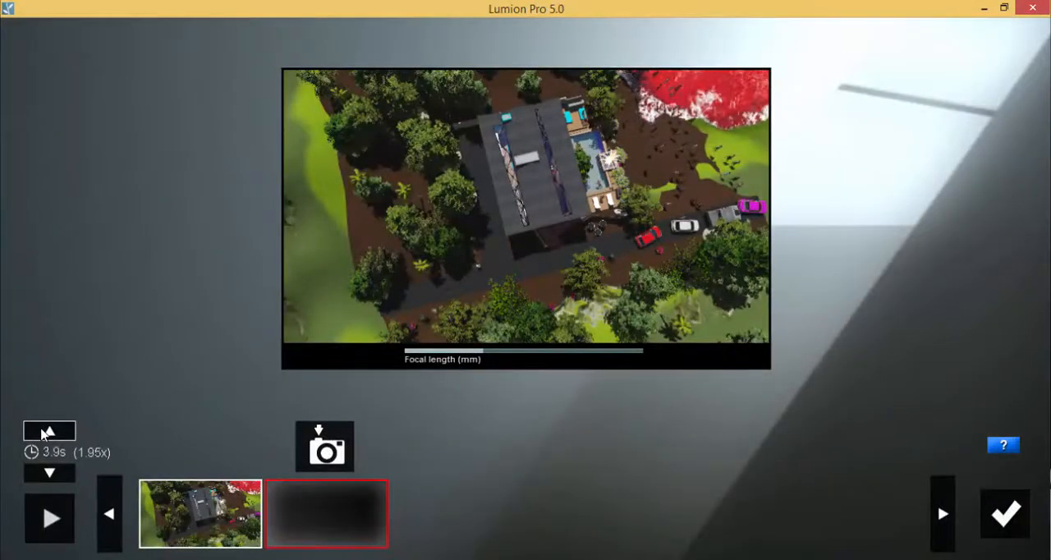
{"action": "left_click", "coordinate": [49, 472]}
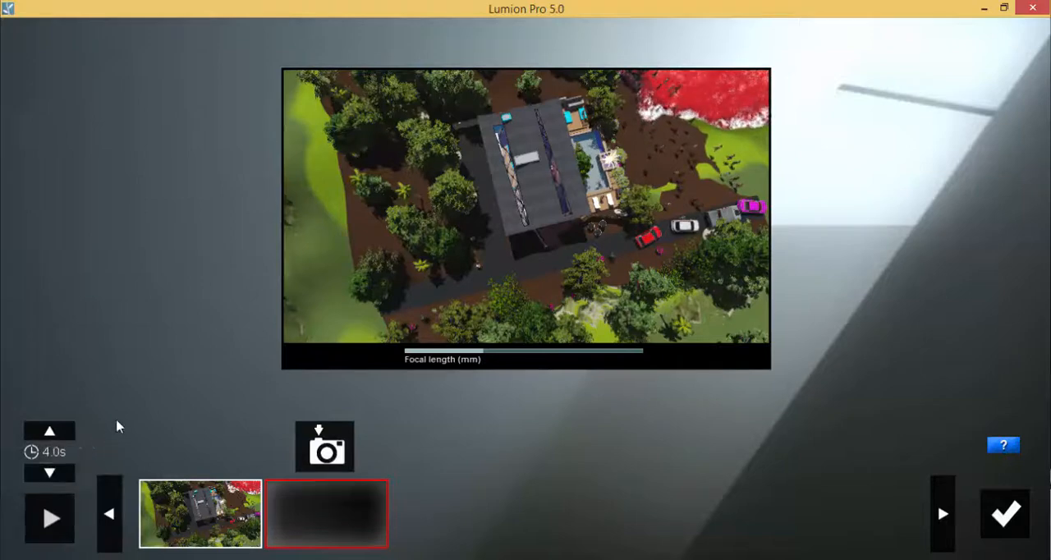
{"action": "left_click", "coordinate": [1004, 515]}
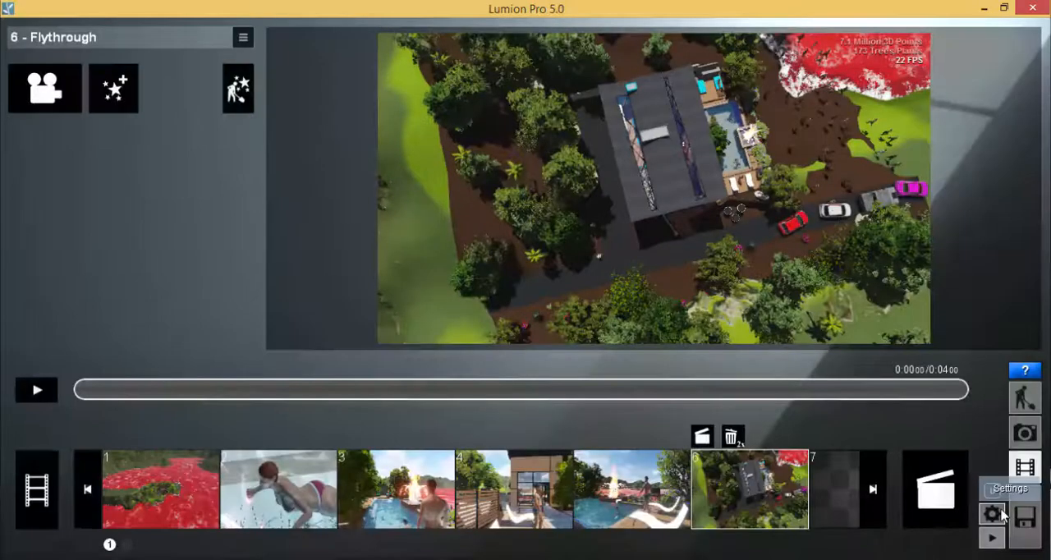
{"action": "left_click", "coordinate": [46, 392]}
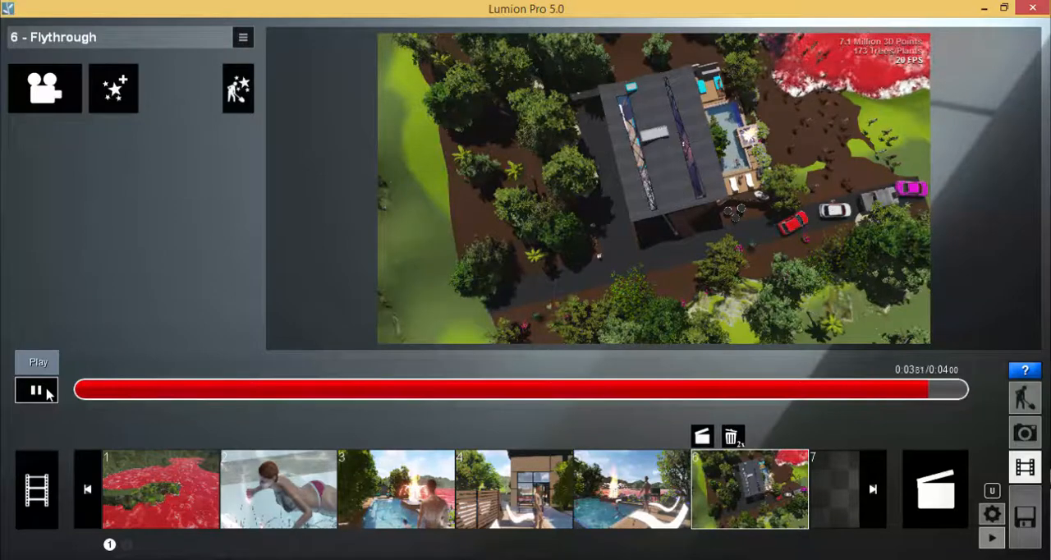
{"action": "left_click", "coordinate": [42, 392]}
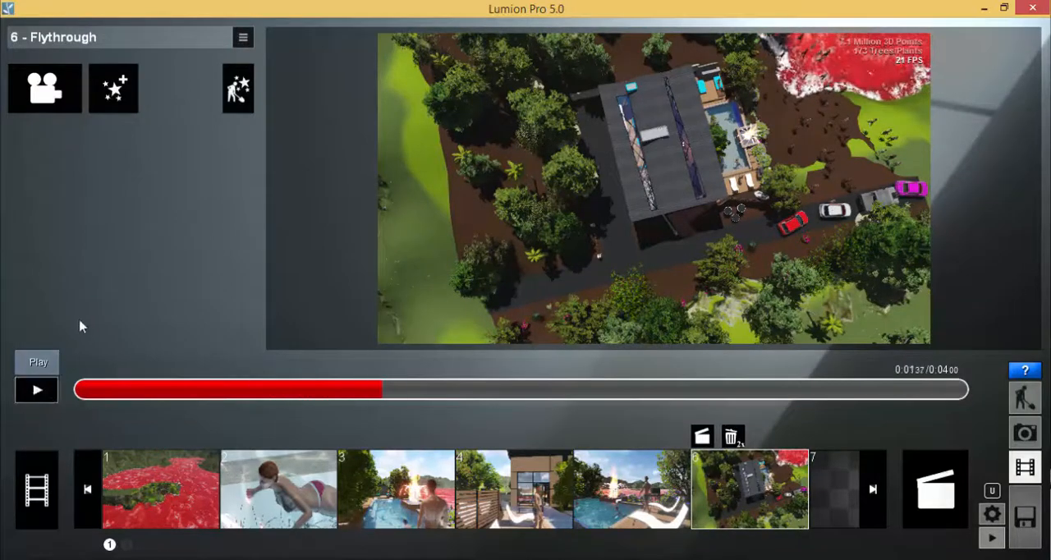
Return clip 6 to its start, add the Move effect from the Objects category and open it for editing.
{"action": "left_click", "coordinate": [115, 393]}
{"action": "left_click", "coordinate": [80, 393]}
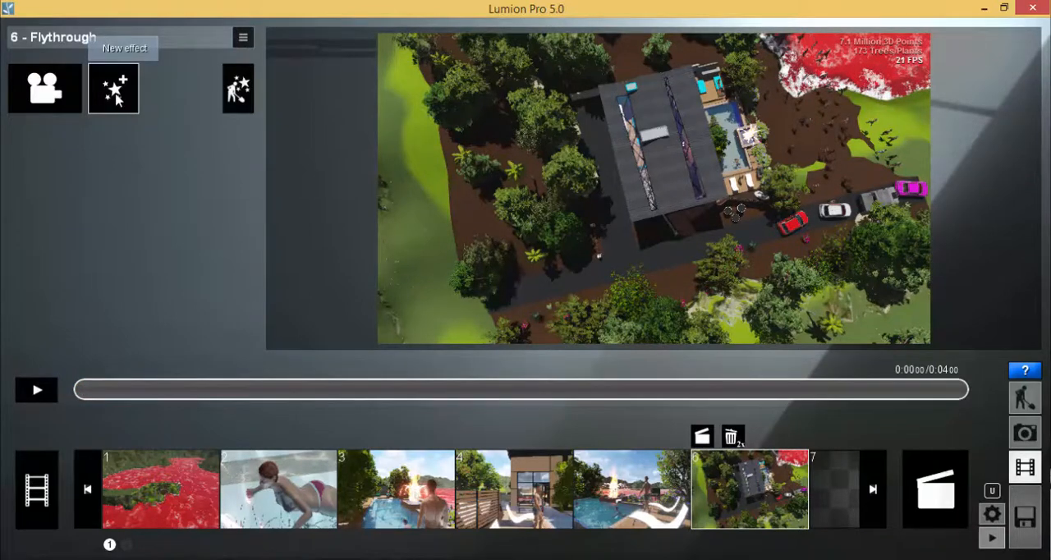
{"action": "left_click", "coordinate": [115, 97]}
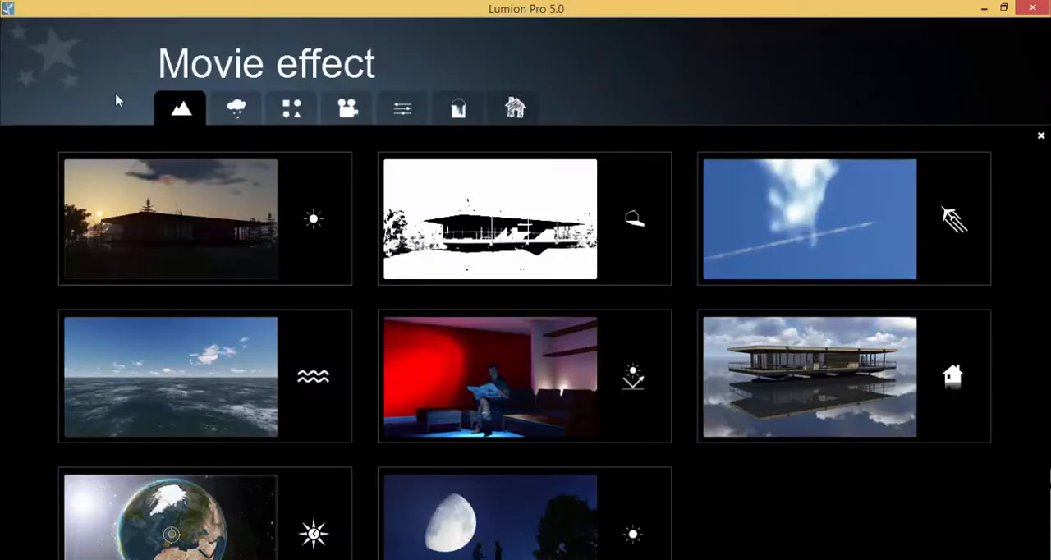
{"action": "left_click", "coordinate": [296, 110]}
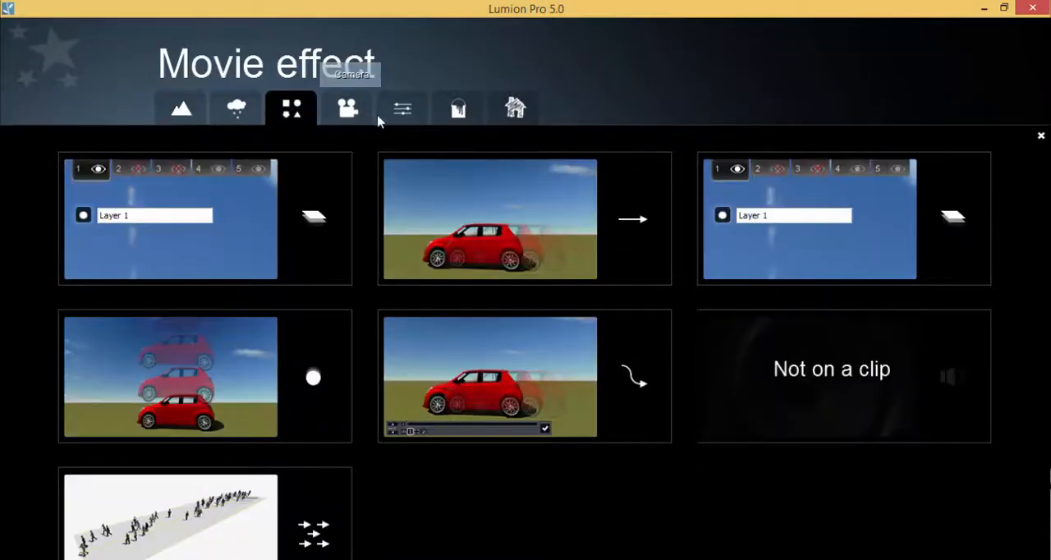
{"action": "left_click", "coordinate": [544, 220]}
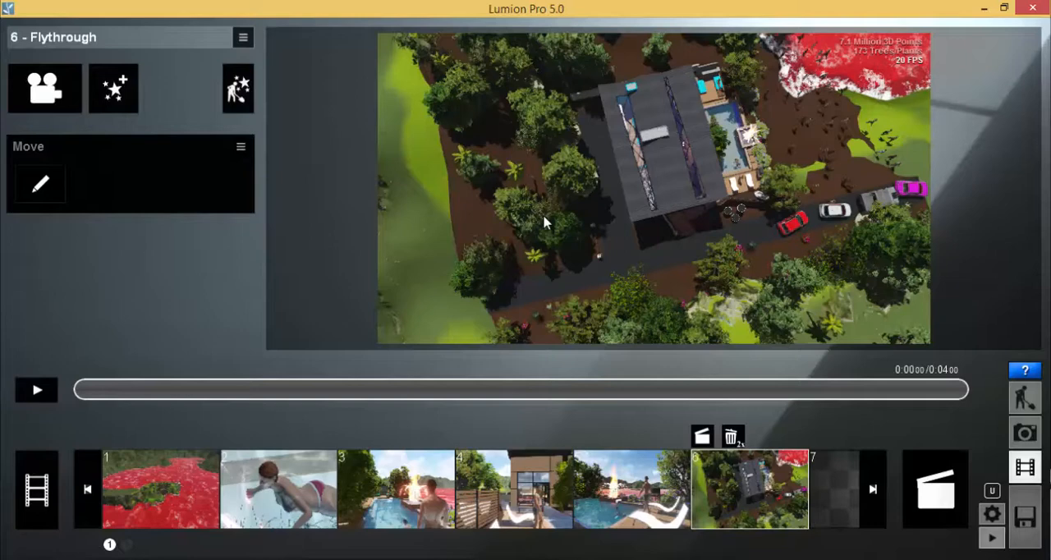
{"action": "left_click", "coordinate": [40, 184]}
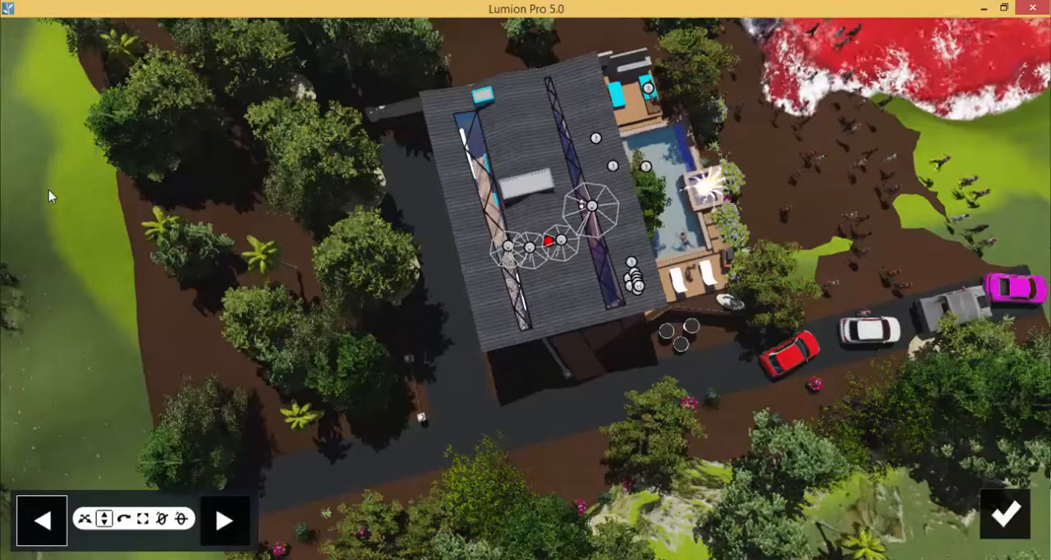
Try to shift the red car's end position with the vertical move tool.
{"action": "scroll", "coordinate": [525, 287], "scroll_direction": "up", "scroll_amount": 3}
{"action": "mouse_move", "coordinate": [247, 273]}
{"action": "right_mouse_down"}
{"action": "mouse_move", "coordinate": [248, 251]}
{"action": "mouse_move", "coordinate": [252, 299]}
{"action": "mouse_move", "coordinate": [251, 278]}
{"action": "right_mouse_up"}
{"action": "right_click_drag", "start_coordinate": [171, 289], "coordinate": [169, 323]}
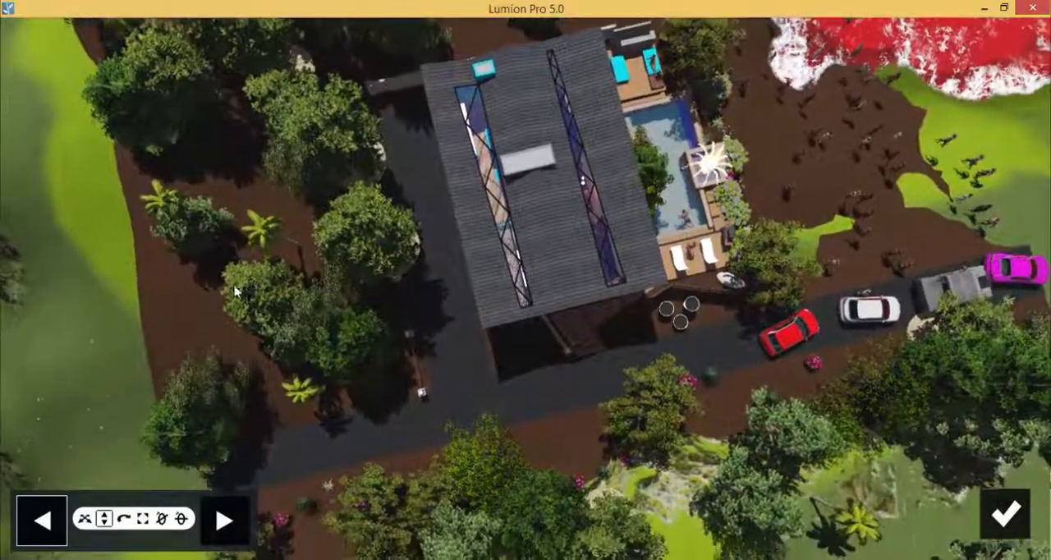
{"action": "left_click_drag", "start_coordinate": [246, 480], "coordinate": [3, 503]}
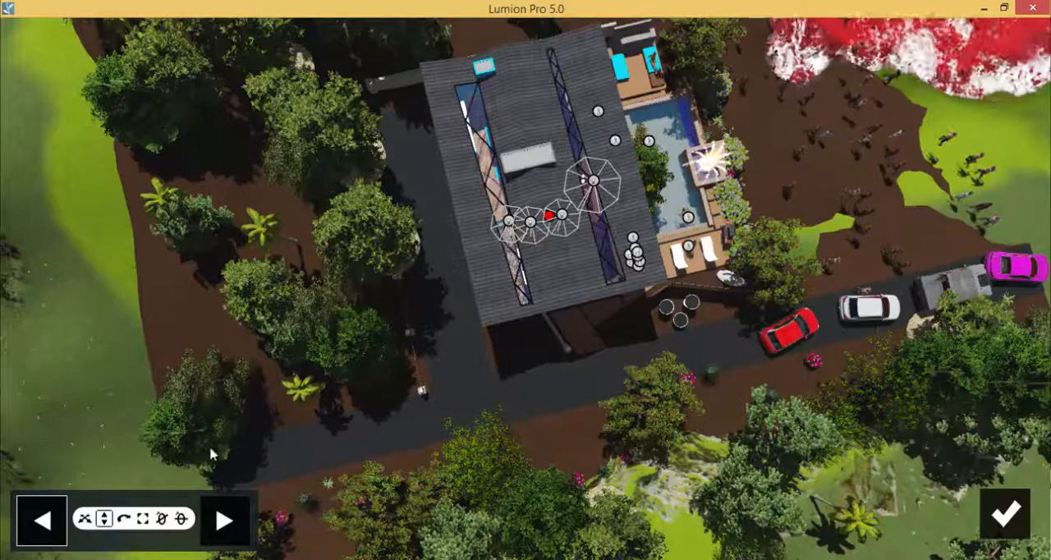
{"action": "left_click", "coordinate": [785, 332]}
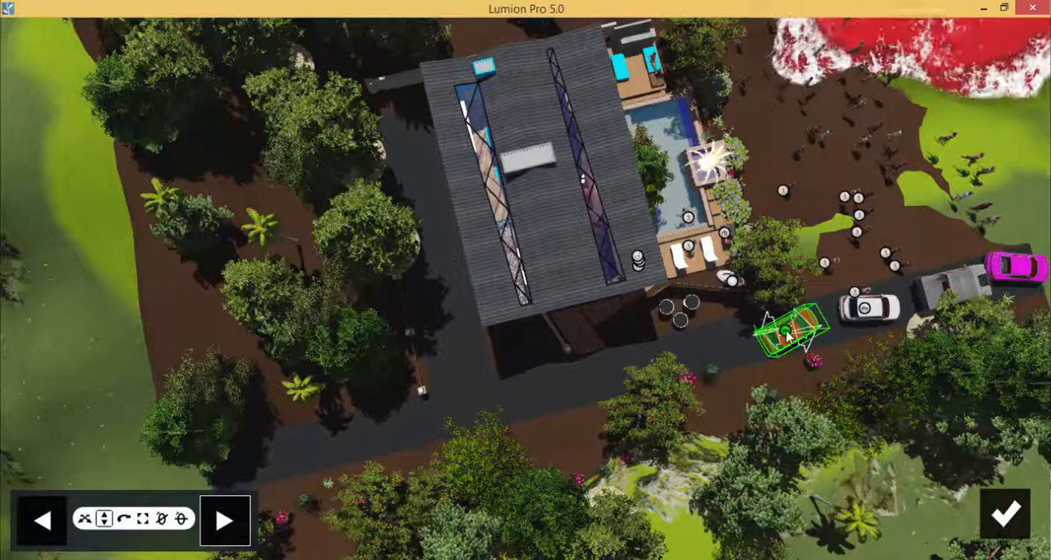
{"action": "left_click_drag", "start_coordinate": [786, 331], "coordinate": [270, 451]}
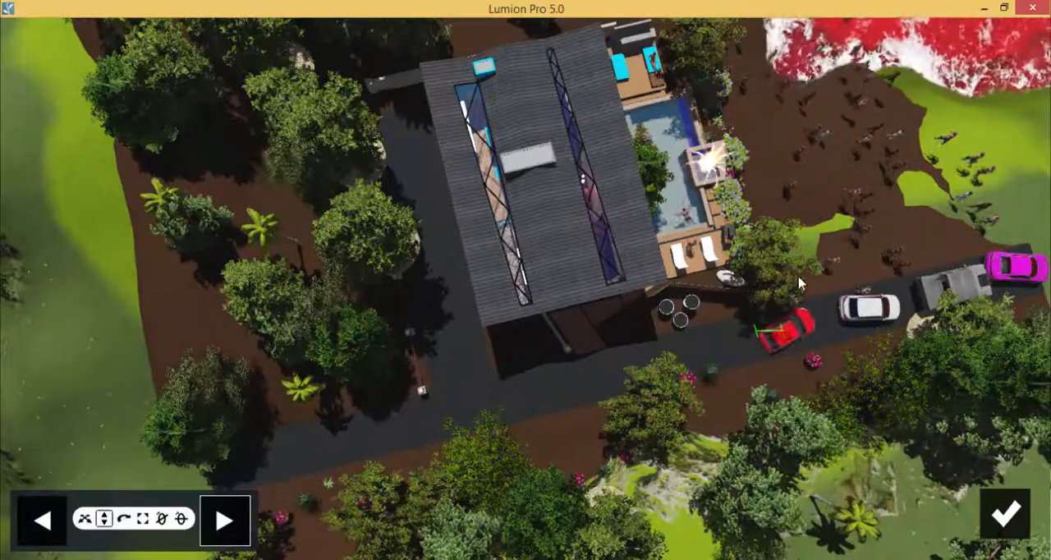
{"action": "left_click_drag", "start_coordinate": [810, 234], "coordinate": [816, 209]}
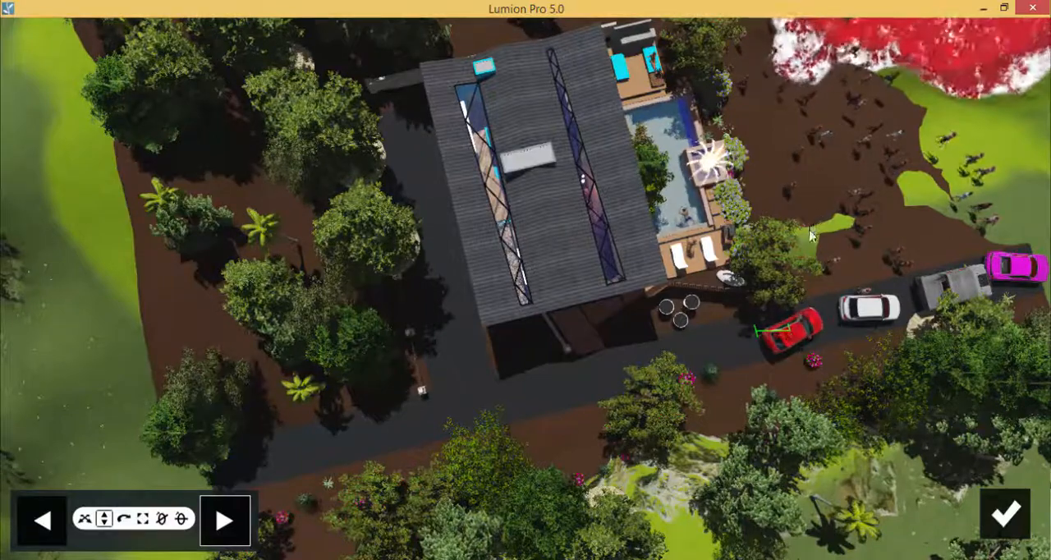
{"action": "left_click_drag", "start_coordinate": [806, 246], "coordinate": [806, 247]}
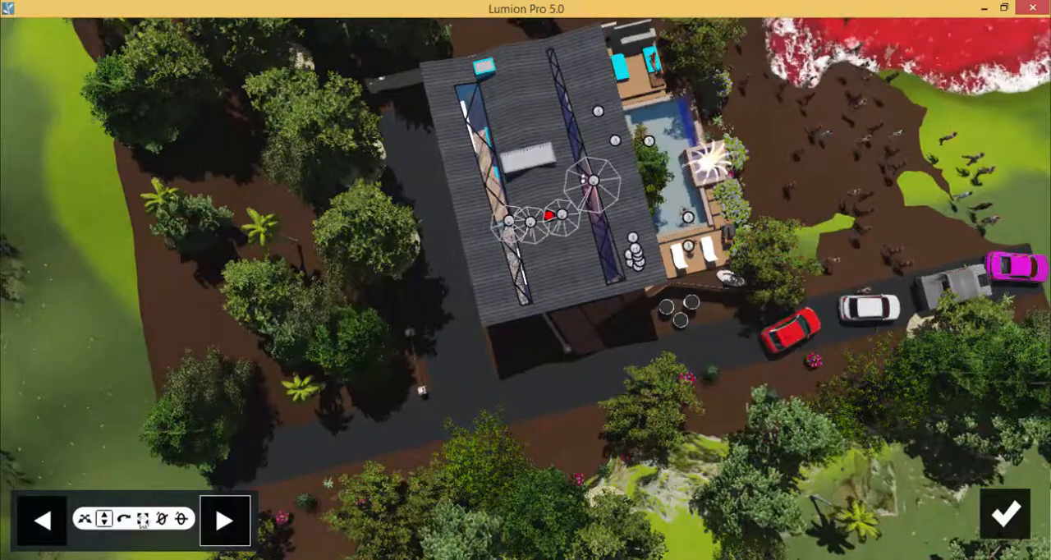
Move the red car's end position along the road to its far end beside the trees, and rotate the car to follow the road.
{"action": "left_click", "coordinate": [85, 519]}
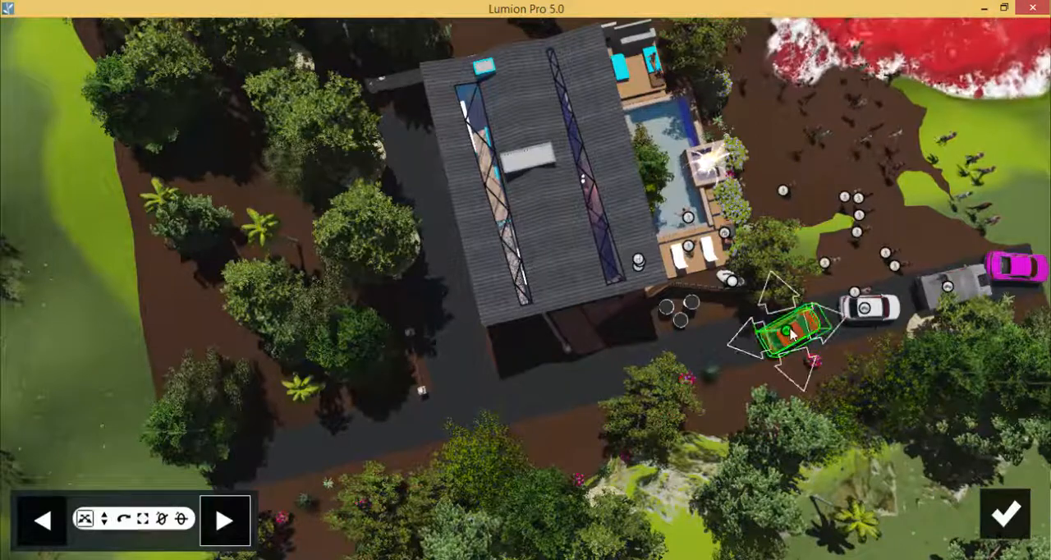
{"action": "left_click_drag", "start_coordinate": [792, 332], "coordinate": [259, 467]}
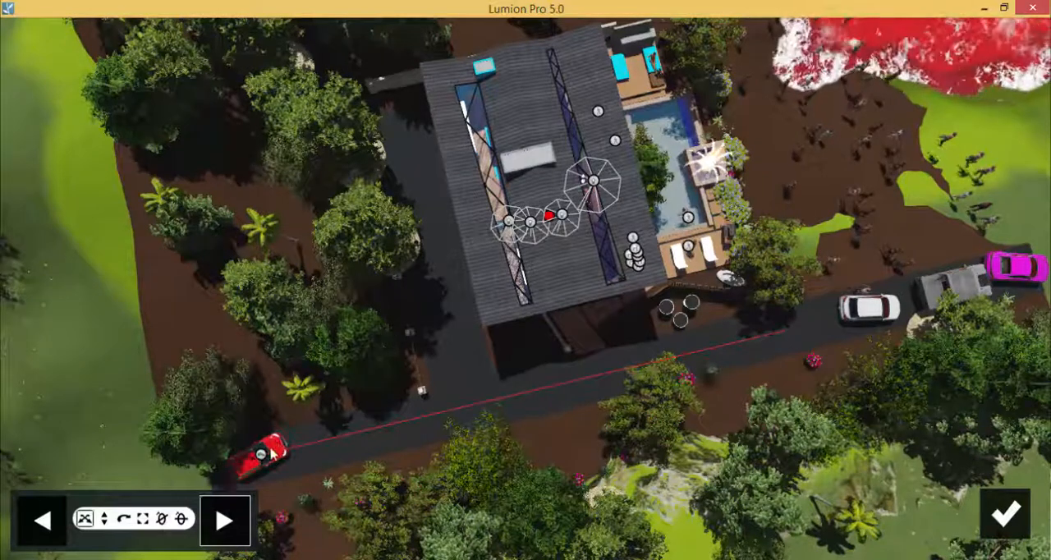
{"action": "left_click", "coordinate": [123, 526]}
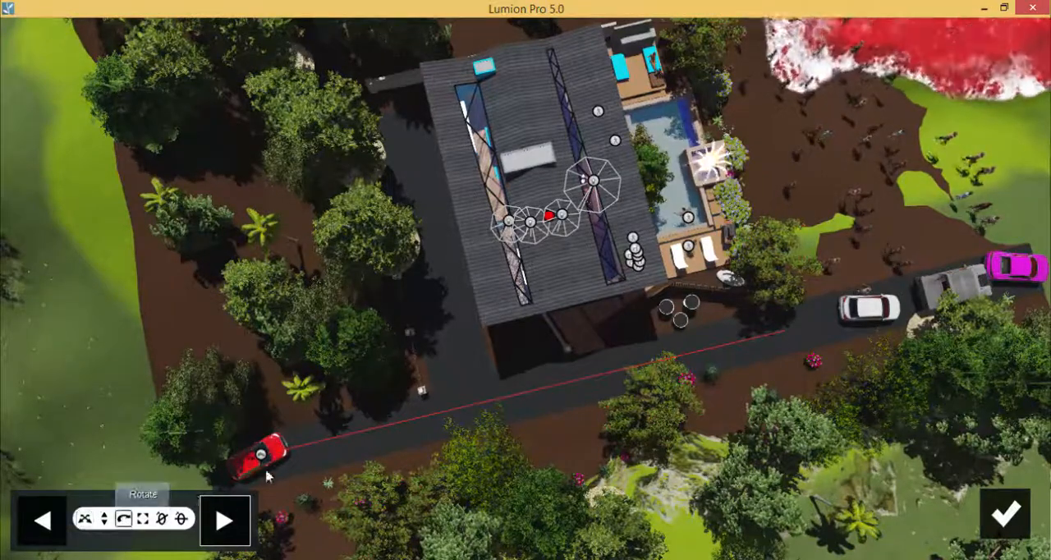
{"action": "mouse_move", "coordinate": [261, 455]}
{"action": "left_mouse_down"}
{"action": "mouse_move", "coordinate": [358, 449]}
{"action": "mouse_move", "coordinate": [405, 432]}
{"action": "left_mouse_up"}
Compare the red car's start and end positions, leave the Move editor and play clip 6 to review the drive.
{"action": "left_click", "coordinate": [41, 520]}
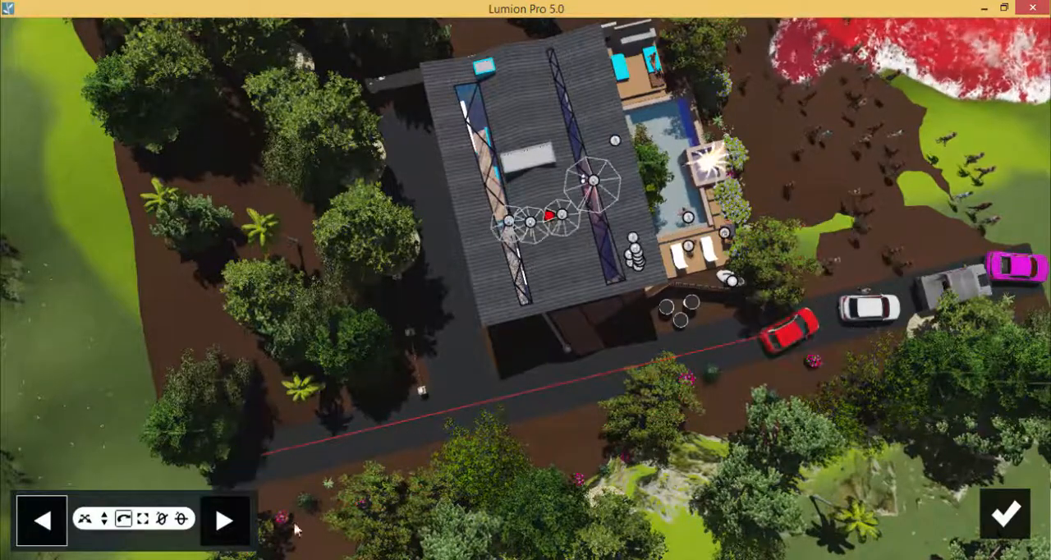
{"action": "left_click", "coordinate": [237, 526]}
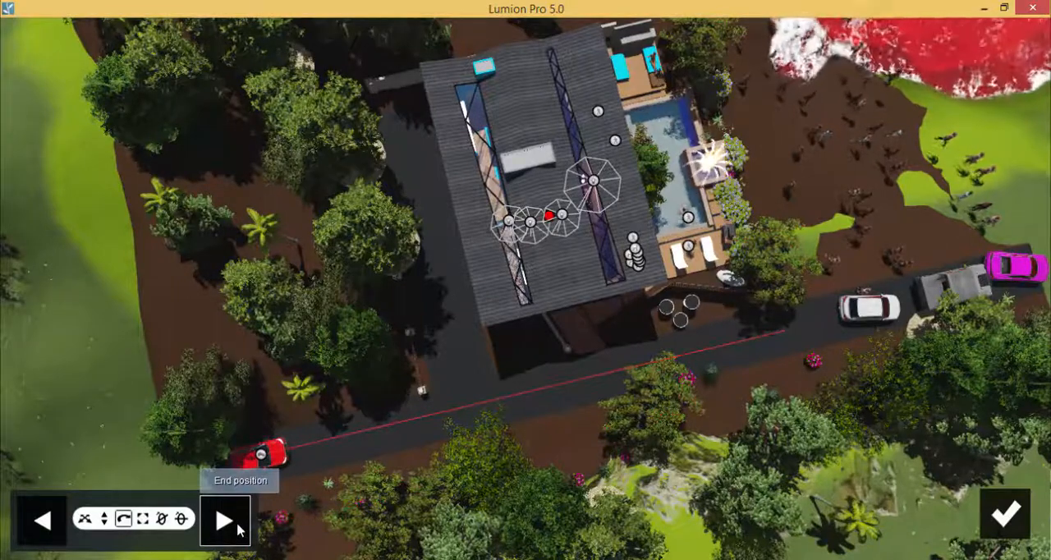
{"action": "left_click", "coordinate": [1004, 513]}
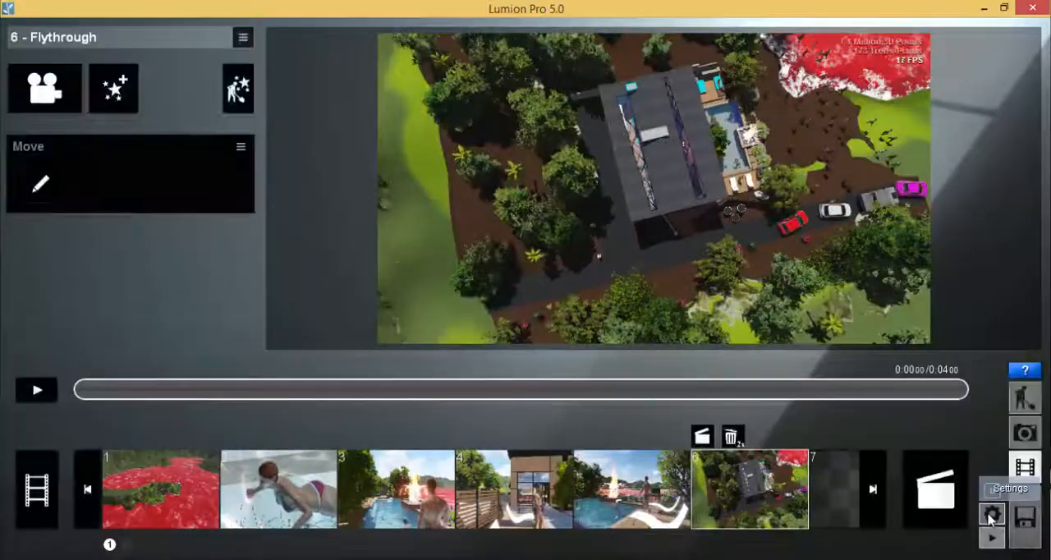
{"action": "left_click", "coordinate": [50, 391]}
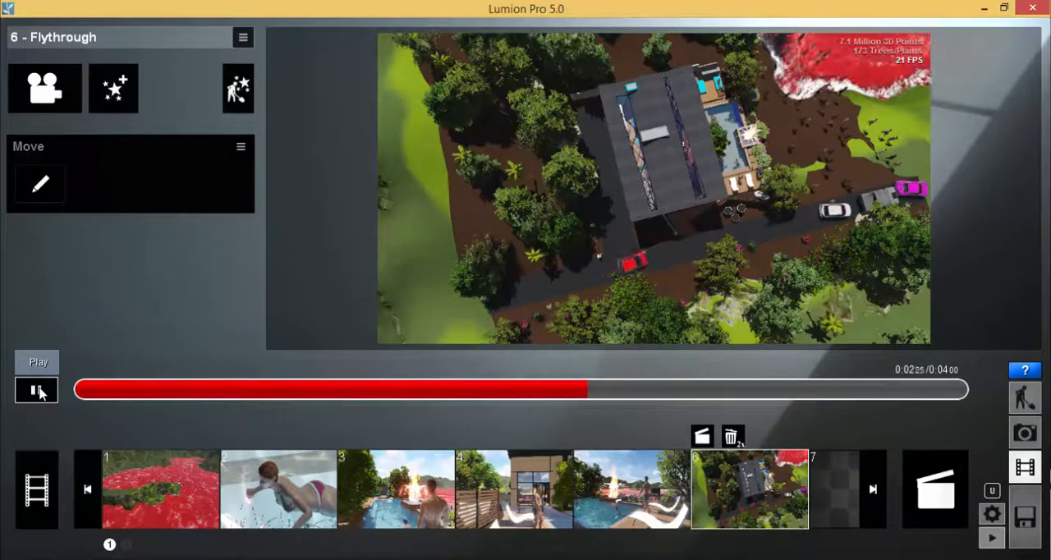
{"action": "left_click", "coordinate": [37, 391]}
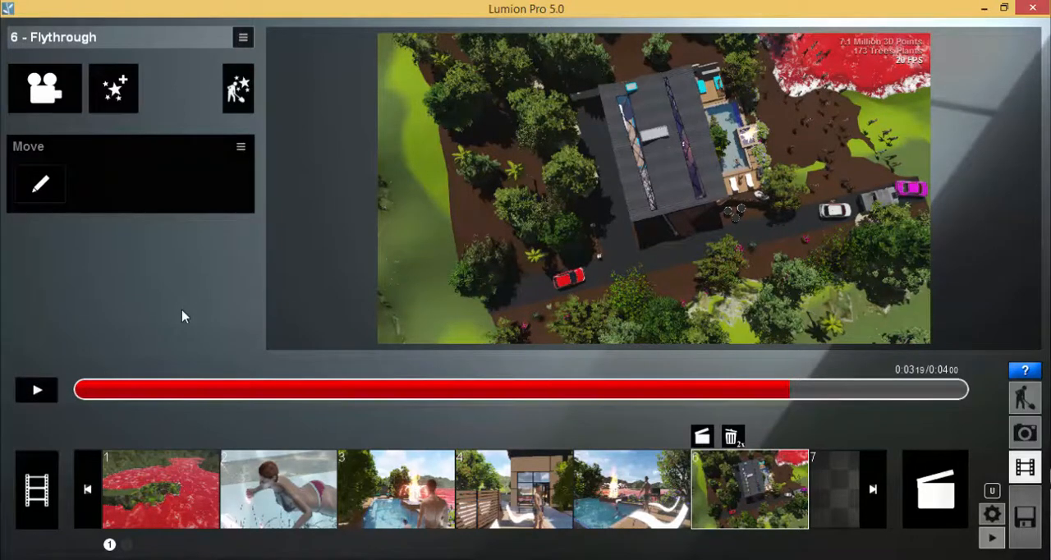
Reopen the Move effect and scale the red car up to a giant size at its end position.
{"action": "left_click", "coordinate": [51, 189]}
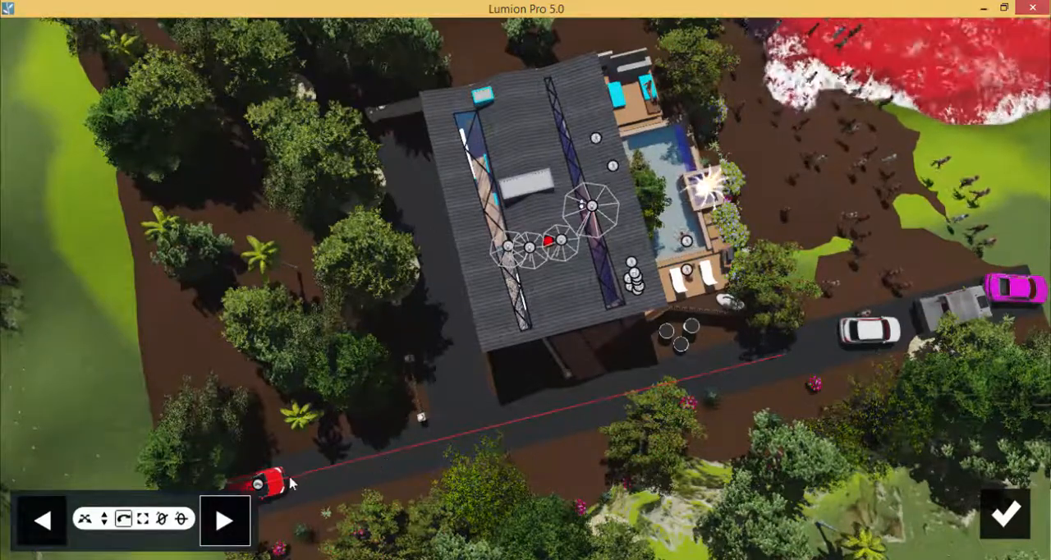
{"action": "left_click", "coordinate": [258, 490]}
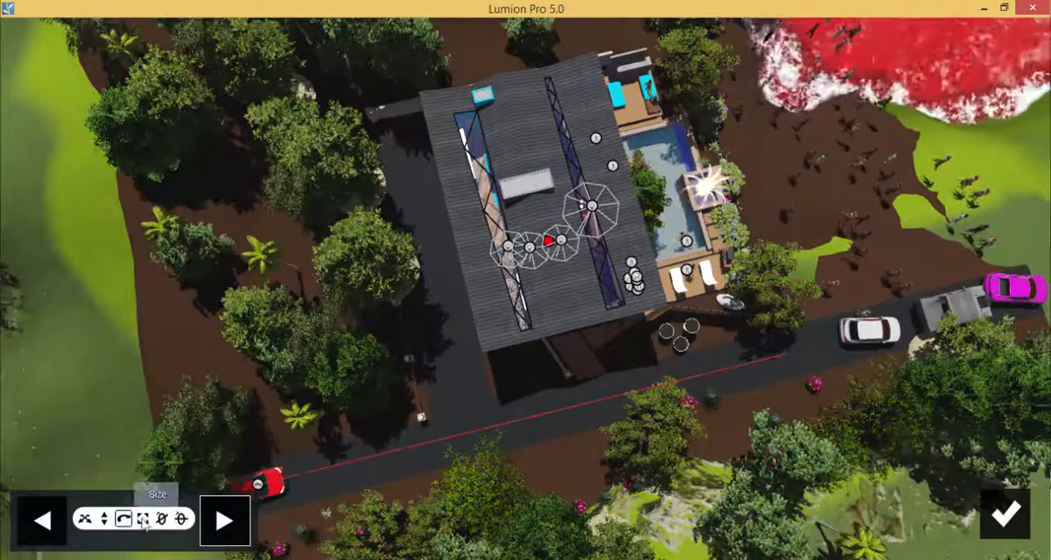
{"action": "left_click_drag", "start_coordinate": [257, 484], "coordinate": [387, 231]}
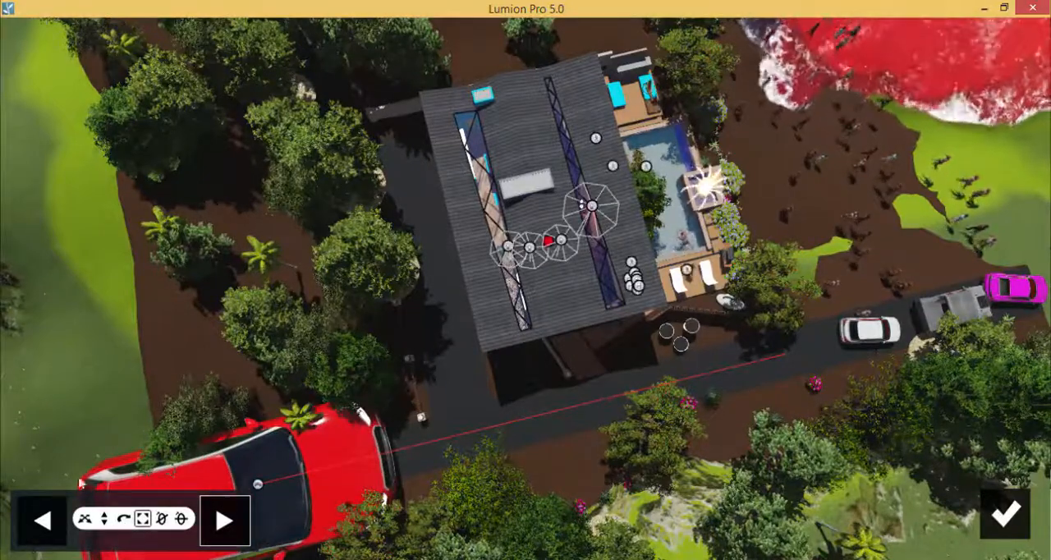
Check the car's size at the start and end positions, and play clip 6 to review the growing car.
{"action": "left_click", "coordinate": [39, 521]}
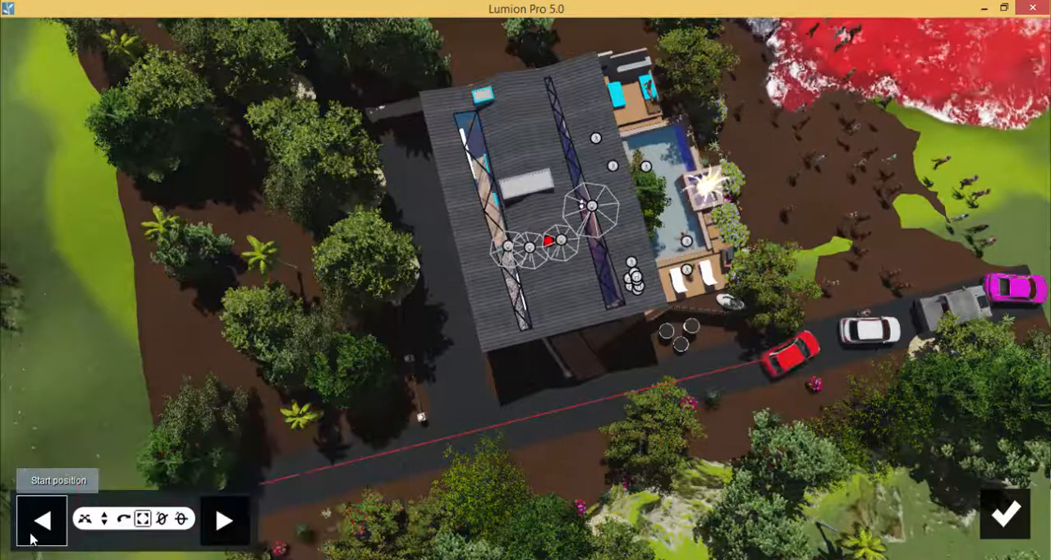
{"action": "left_click", "coordinate": [239, 521]}
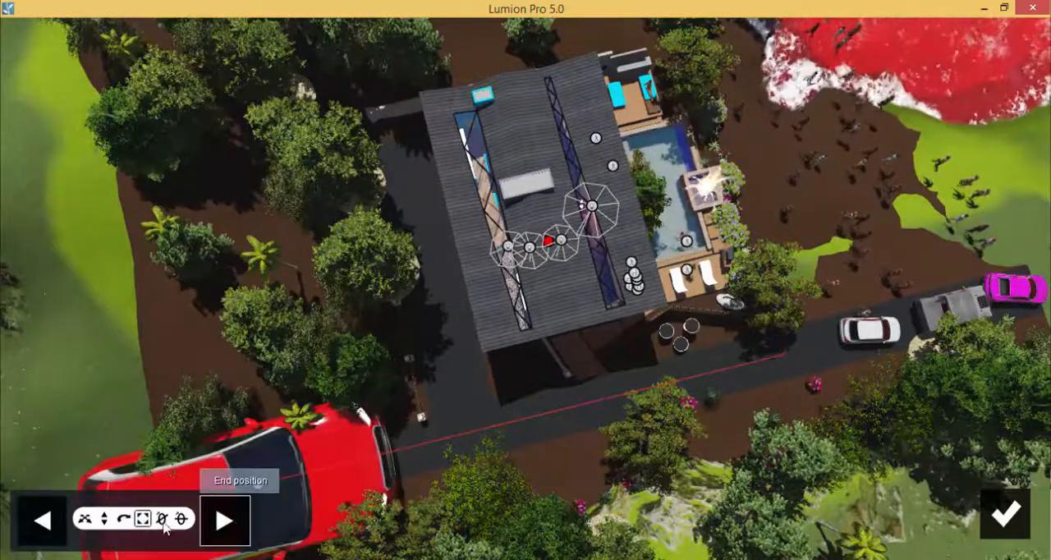
{"action": "left_click", "coordinate": [1003, 517]}
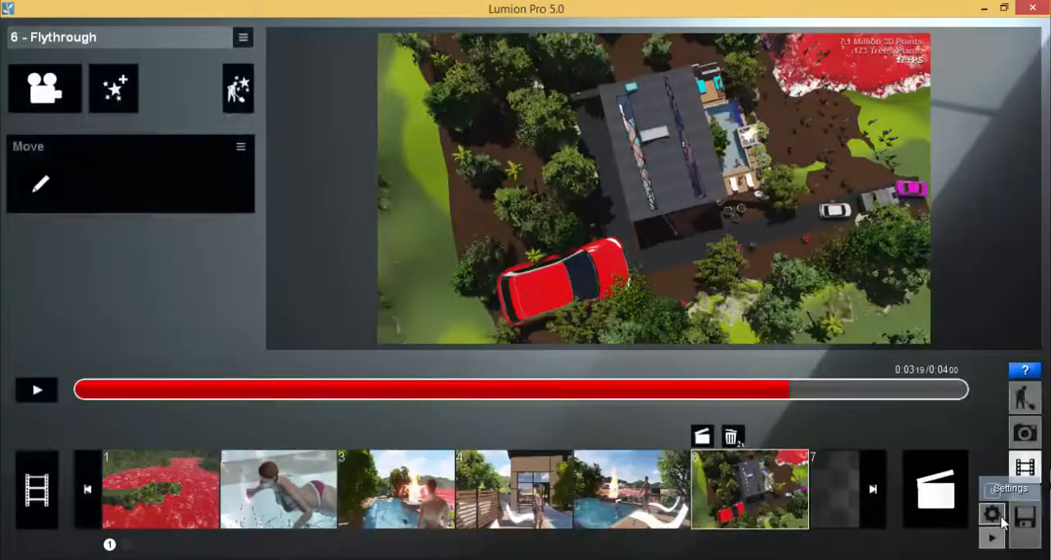
{"action": "left_click", "coordinate": [35, 391]}
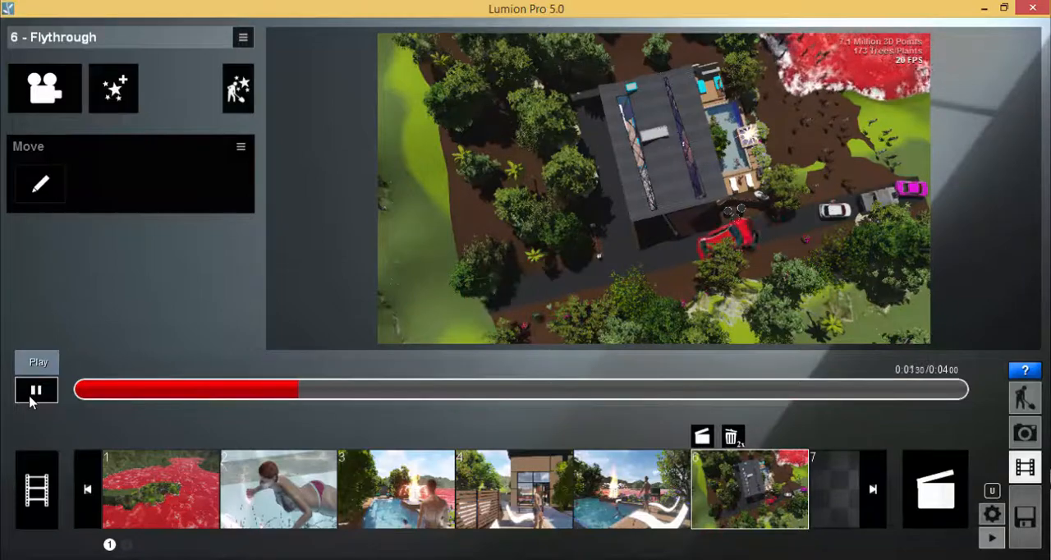
{"action": "left_click", "coordinate": [31, 400]}
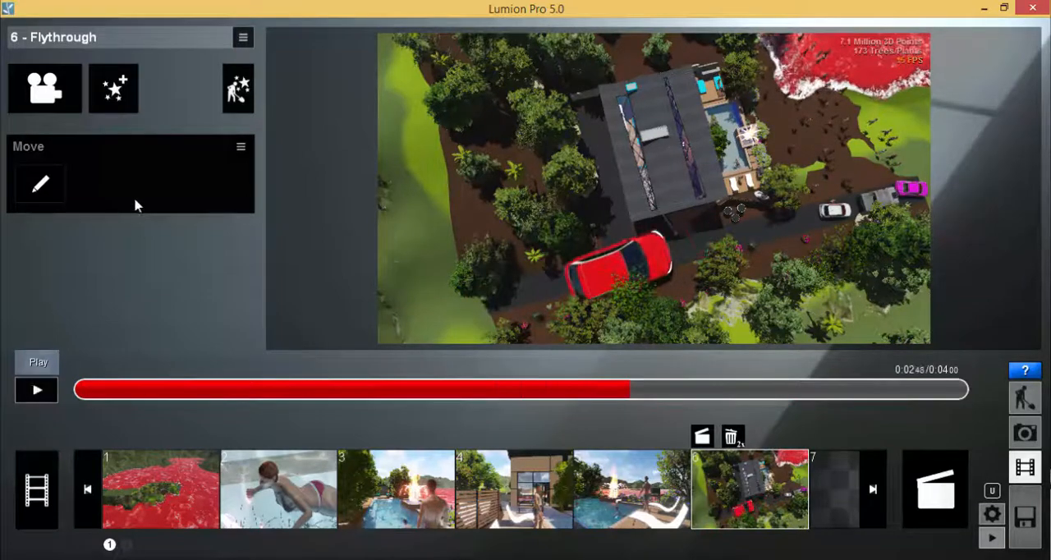
Reopen the Move effect, tip the enlarged red car over at its end position and raise it vertically above the ground.
{"action": "left_click", "coordinate": [47, 194]}
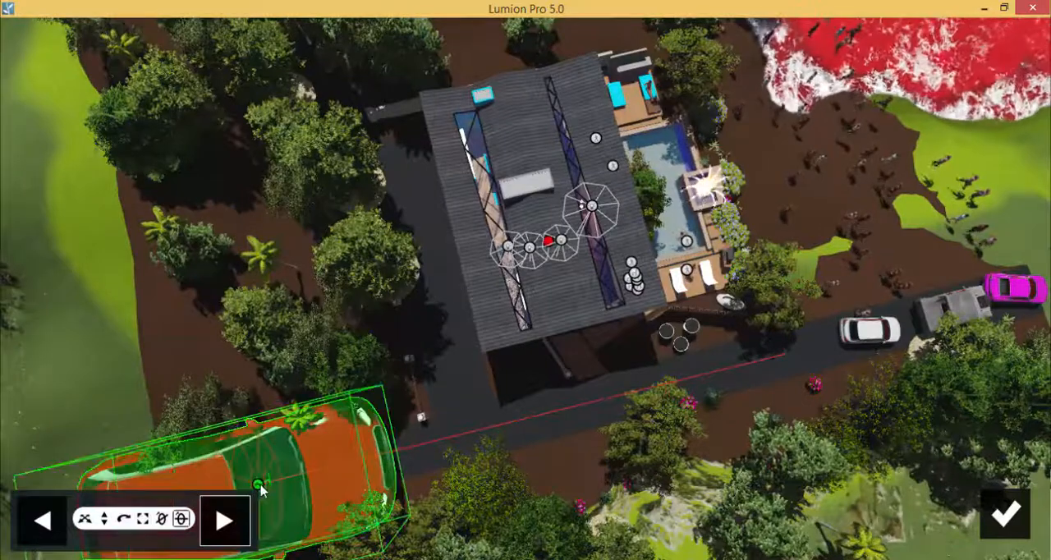
{"action": "left_click_drag", "start_coordinate": [257, 484], "coordinate": [238, 374]}
{"action": "left_click_drag", "start_coordinate": [229, 258], "coordinate": [377, 179]}
{"action": "left_click", "coordinate": [105, 519]}
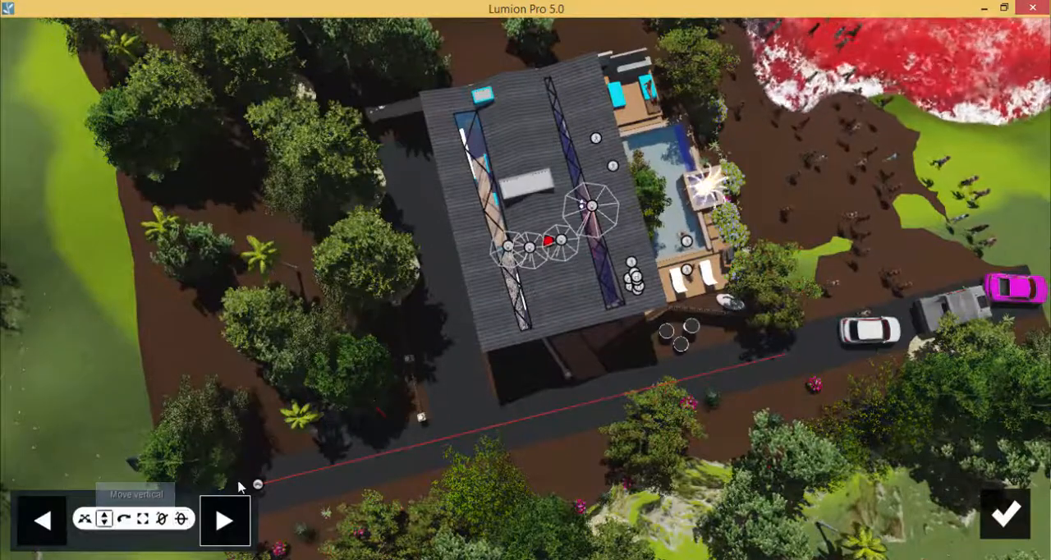
{"action": "left_click_drag", "start_coordinate": [257, 482], "coordinate": [248, 192]}
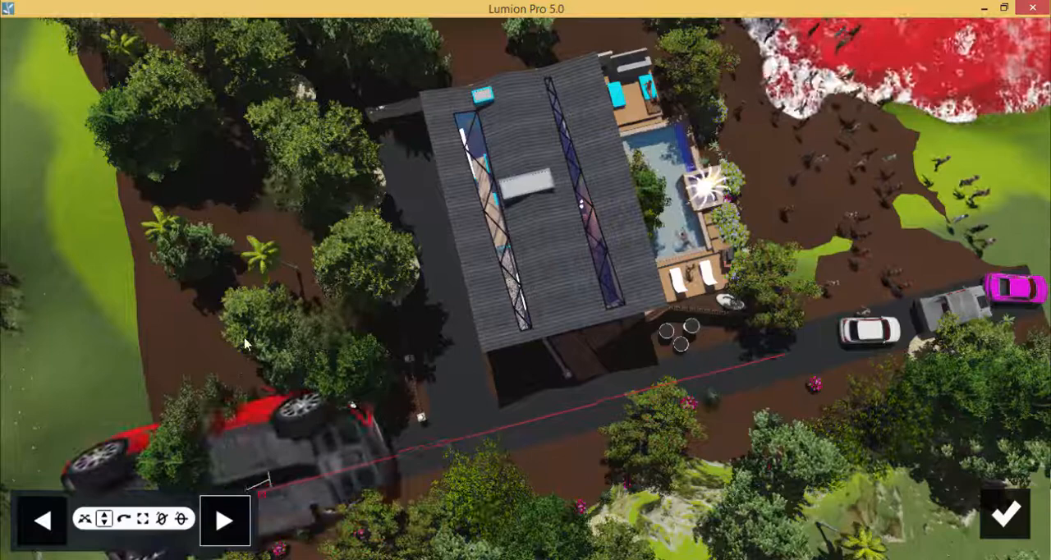
Check the start and end positions of the overturning car, and play clip 6 to review its movement.
{"action": "left_click", "coordinate": [43, 528]}
{"action": "left_click", "coordinate": [233, 532]}
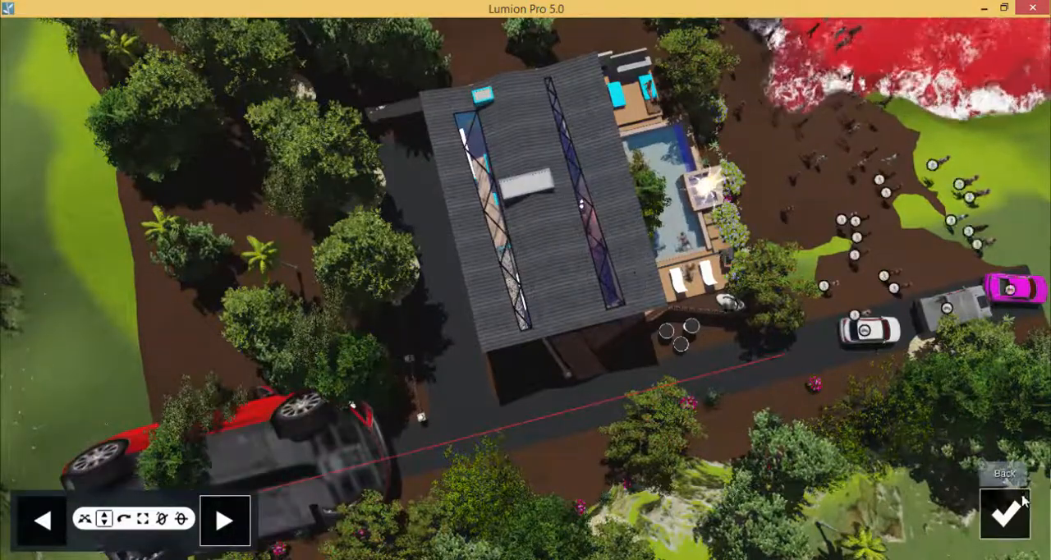
{"action": "left_click", "coordinate": [1005, 513]}
{"action": "left_click", "coordinate": [36, 390]}
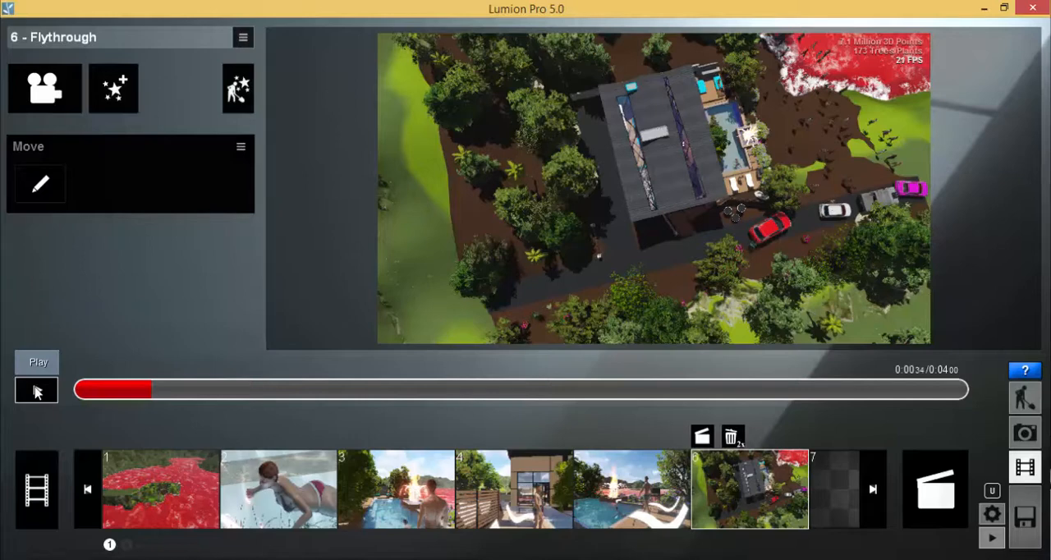
Select empty clip slot 7 and browse the remaining empty slots in the movie's clip strip.
{"action": "left_click", "coordinate": [832, 497]}
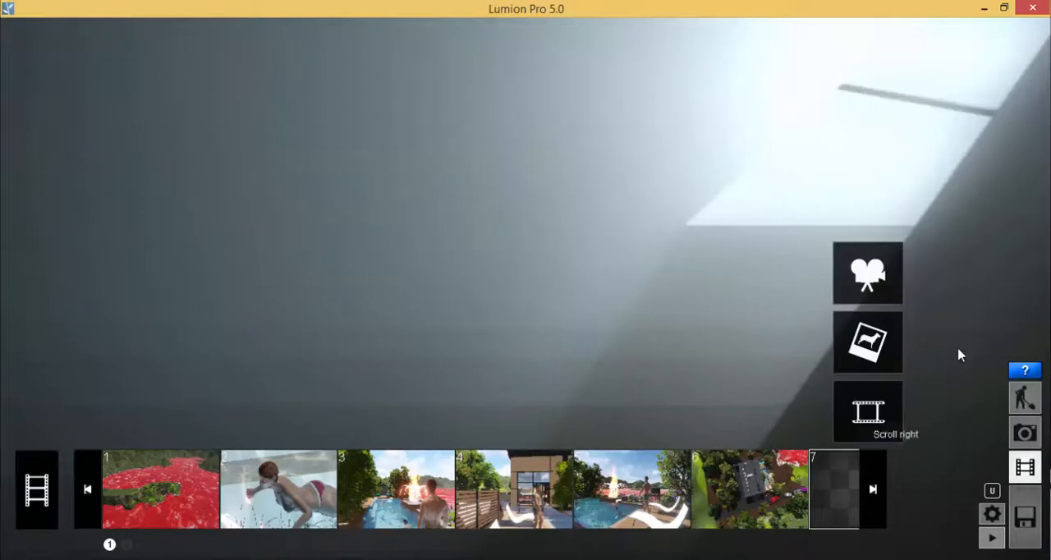
{"action": "left_click", "coordinate": [873, 493]}
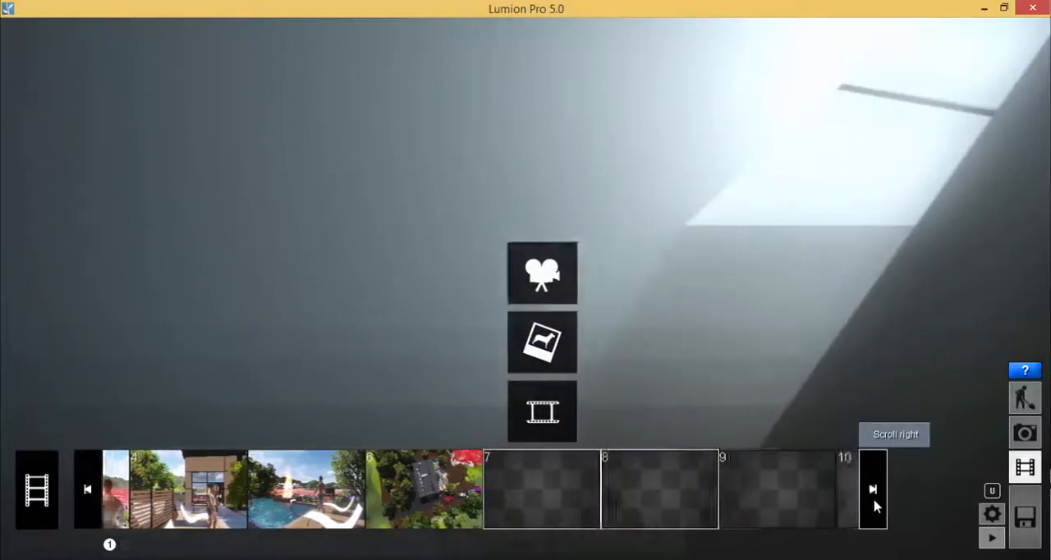
{"action": "left_click", "coordinate": [85, 488]}
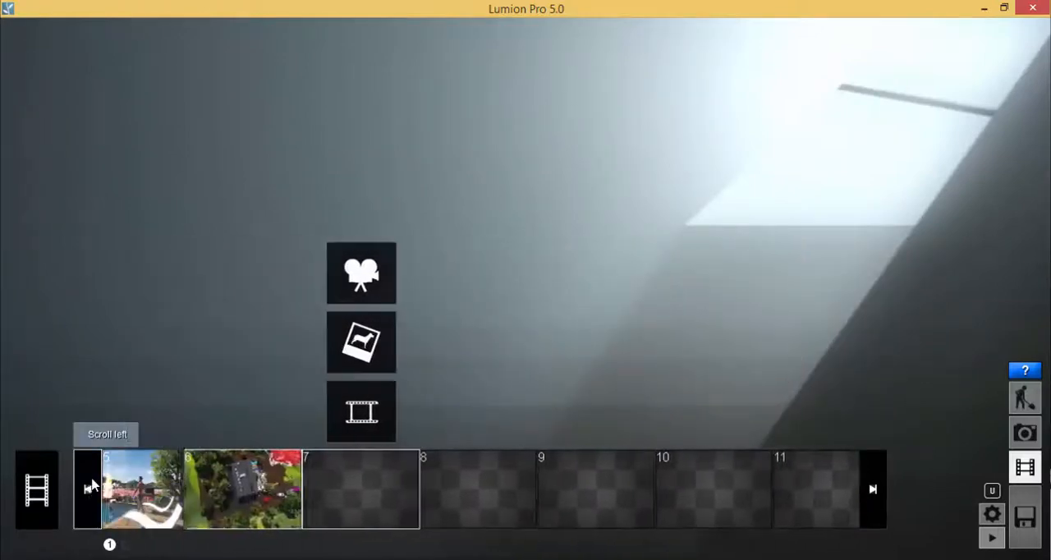
Record clip 7 from the current top-down view with a single photo and set its duration to 4.0 s.
{"action": "left_click", "coordinate": [397, 271]}
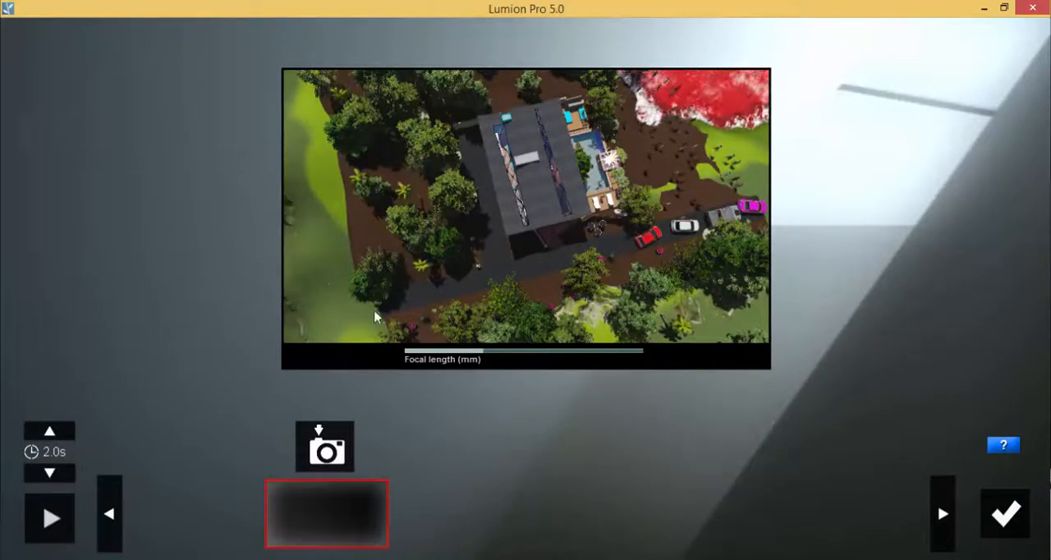
{"action": "left_click", "coordinate": [316, 450]}
{"action": "left_click", "coordinate": [50, 431]}
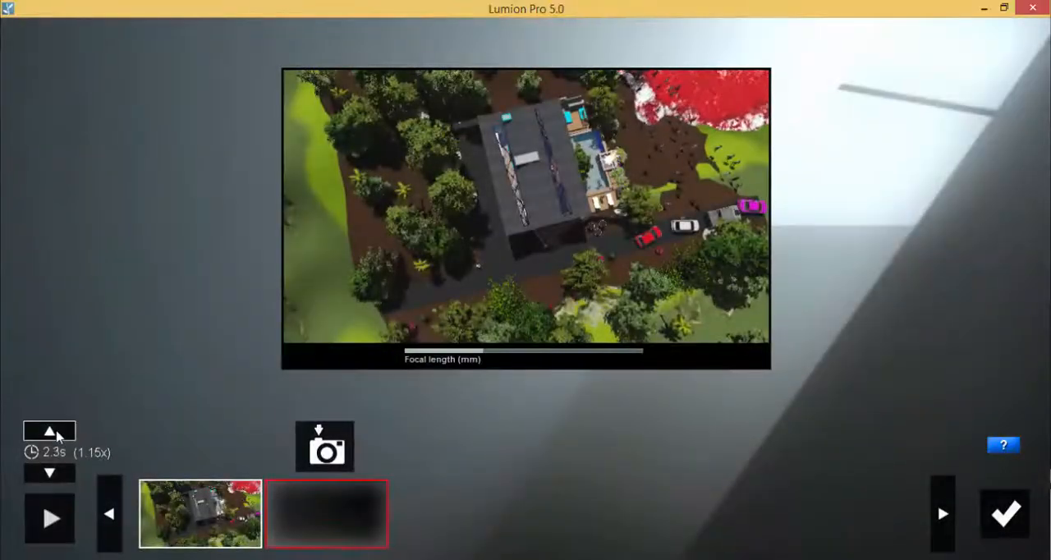
{"action": "left_click", "coordinate": [49, 431]}
{"action": "left_click", "coordinate": [50, 431]}
{"action": "left_click", "coordinate": [49, 431]}
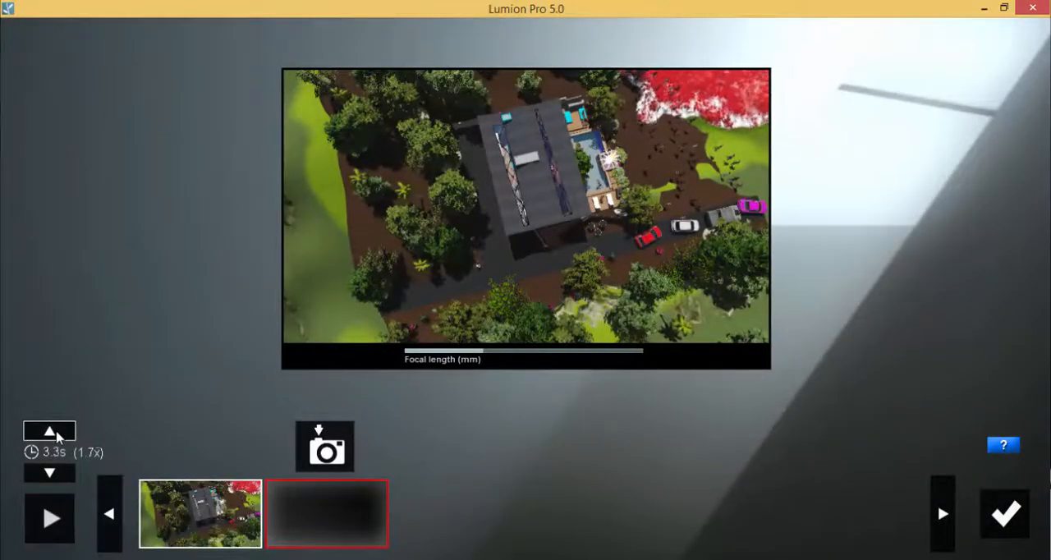
{"action": "left_click", "coordinate": [49, 432]}
{"action": "left_click", "coordinate": [49, 431]}
{"action": "left_click", "coordinate": [49, 431]}
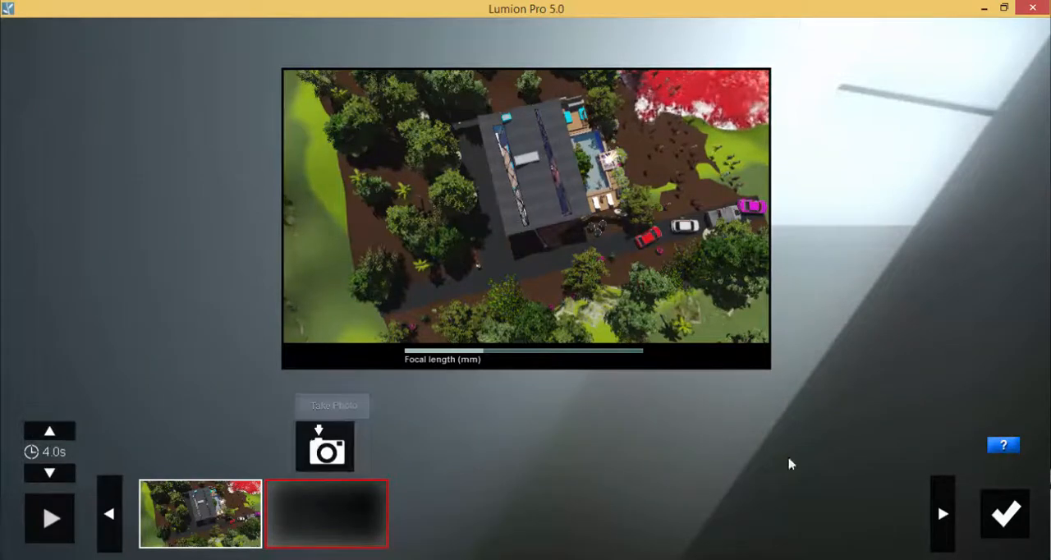
{"action": "left_click", "coordinate": [1001, 514]}
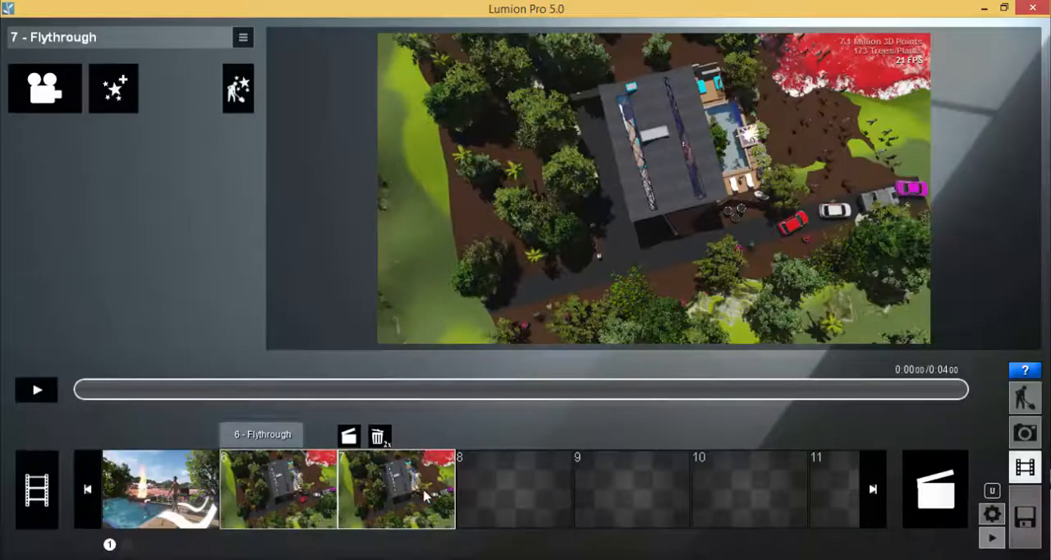
Add the Advanced move effect to clip 7 and open it for editing.
{"action": "left_click", "coordinate": [115, 102]}
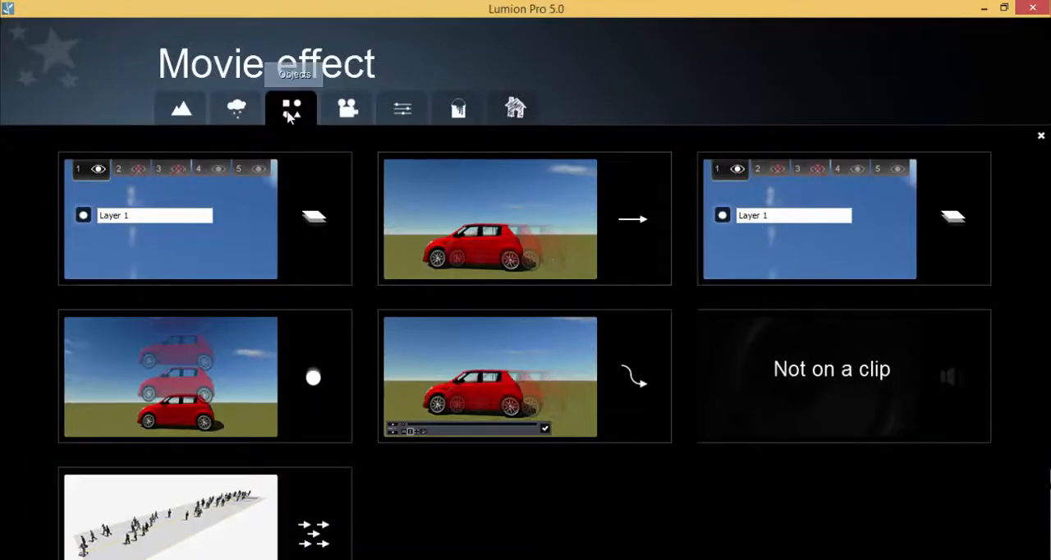
{"action": "left_click", "coordinate": [537, 393]}
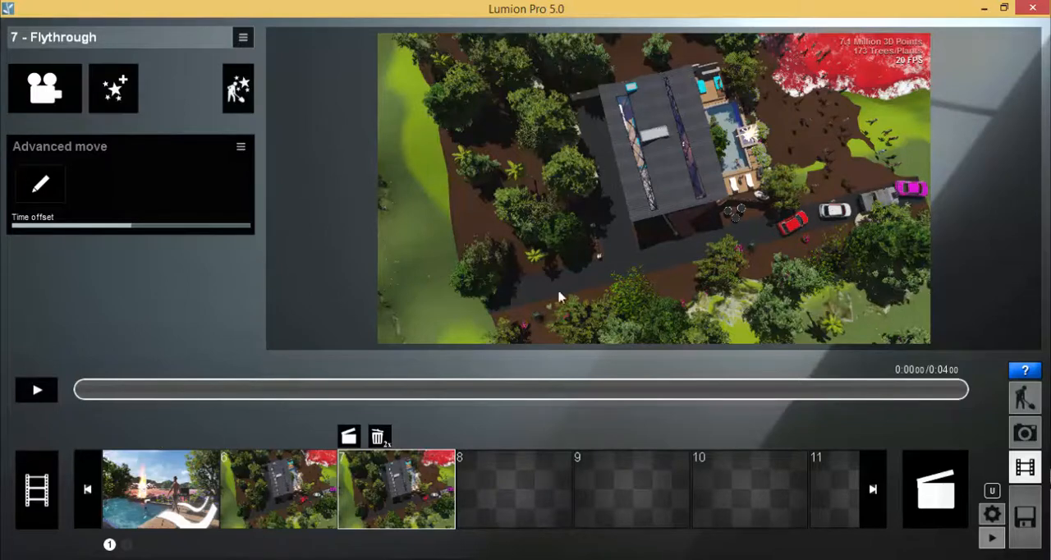
{"action": "left_click", "coordinate": [43, 187]}
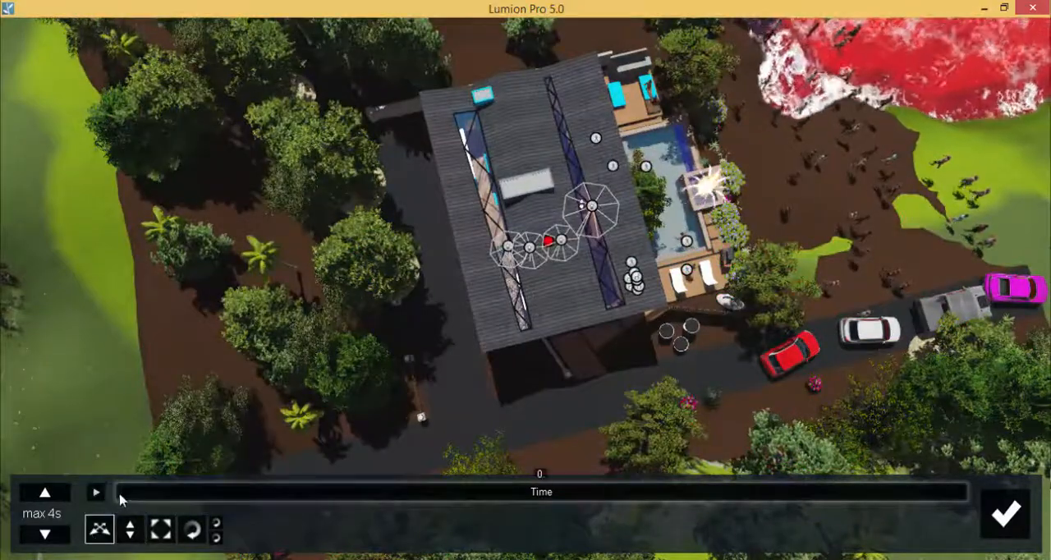
Key the red car shortly after the start of the timeline, moved along the road past the house front and turned in line with the road.
{"action": "left_click_drag", "start_coordinate": [129, 498], "coordinate": [134, 499]}
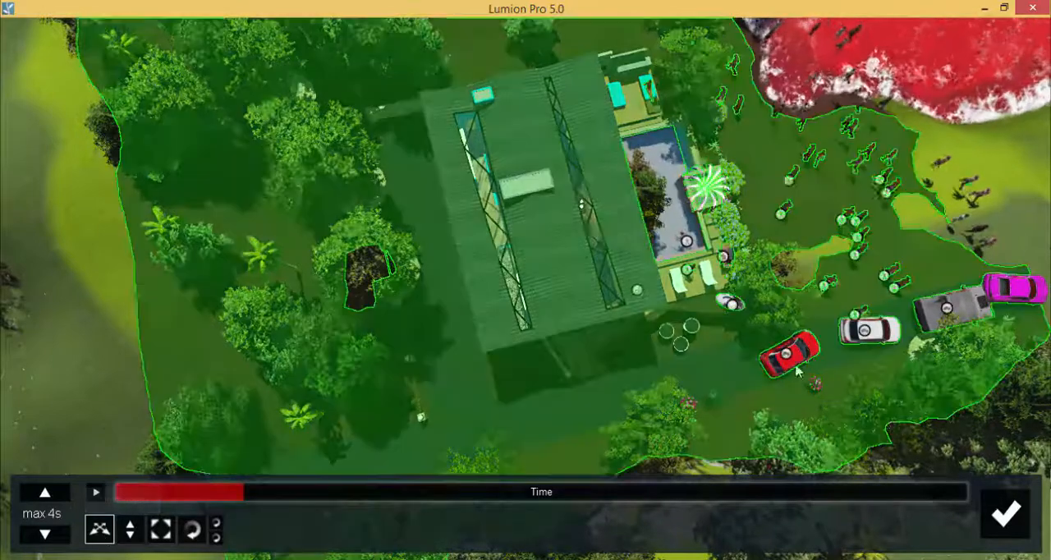
{"action": "left_click_drag", "start_coordinate": [795, 371], "coordinate": [679, 395]}
{"action": "left_click", "coordinate": [187, 532]}
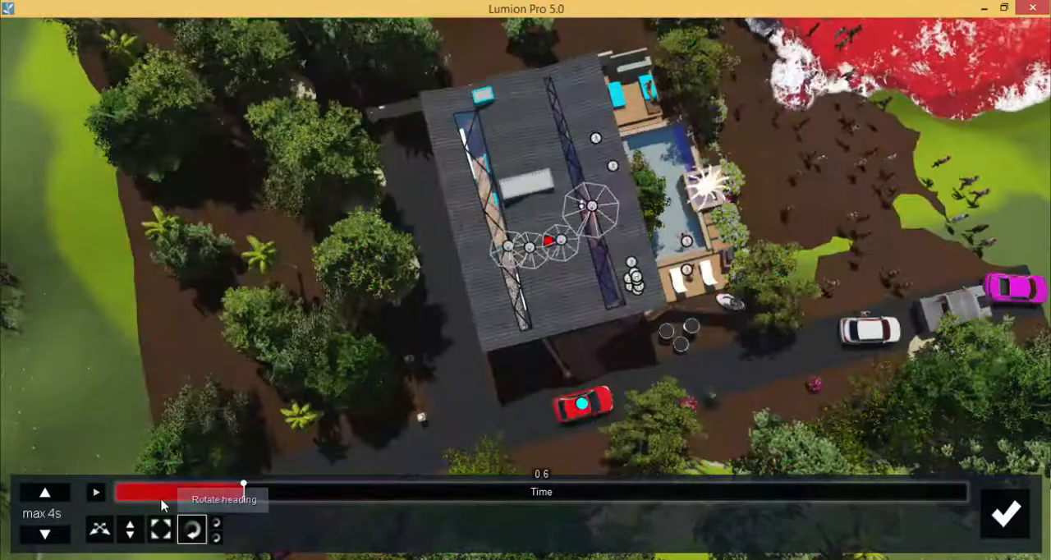
At time 0, move the red car back up the road beside the white car and rotate it to set its starting key.
{"action": "left_click_drag", "start_coordinate": [162, 502], "coordinate": [117, 506]}
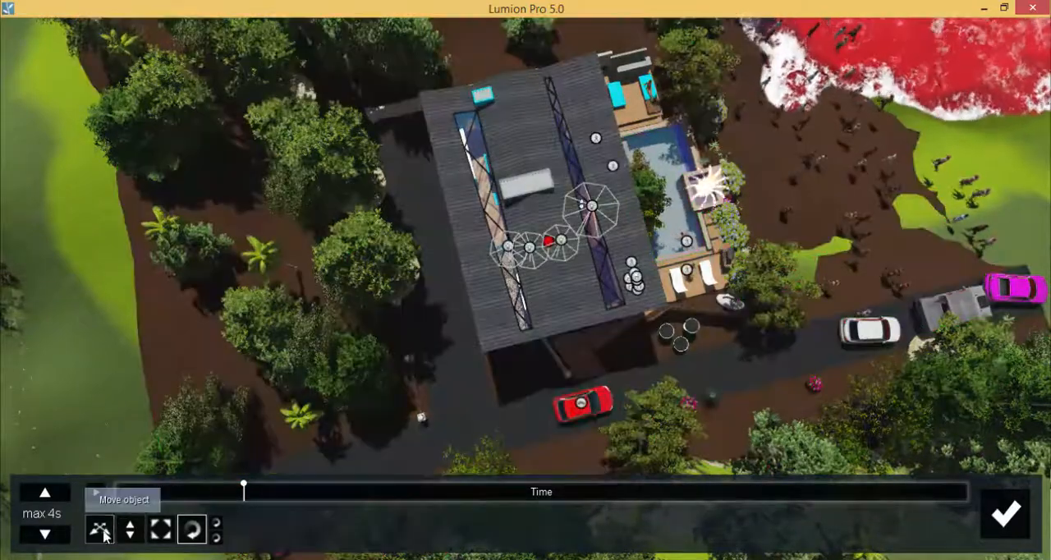
{"action": "left_click", "coordinate": [103, 533]}
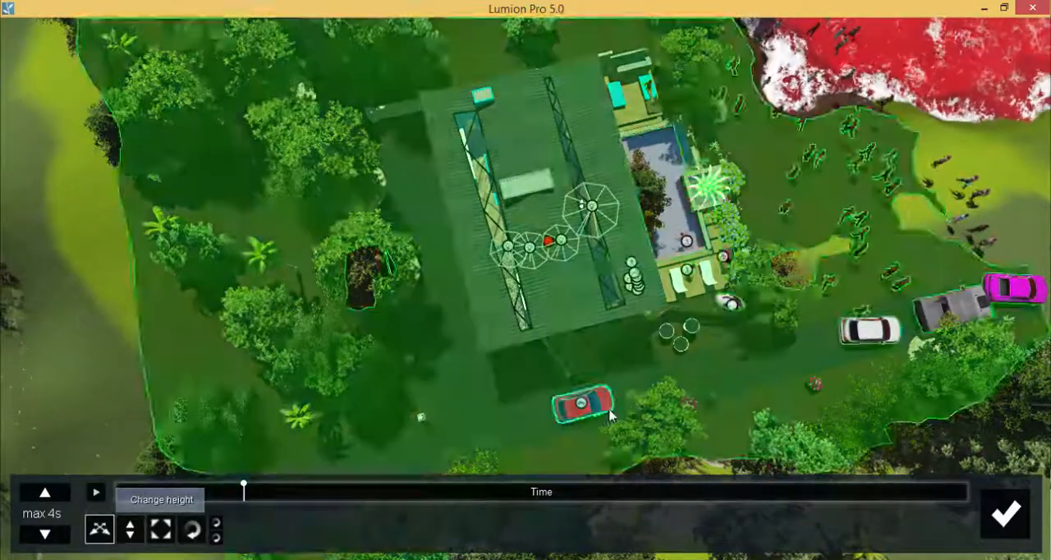
{"action": "left_click_drag", "start_coordinate": [582, 404], "coordinate": [833, 255]}
{"action": "left_click", "coordinate": [199, 535]}
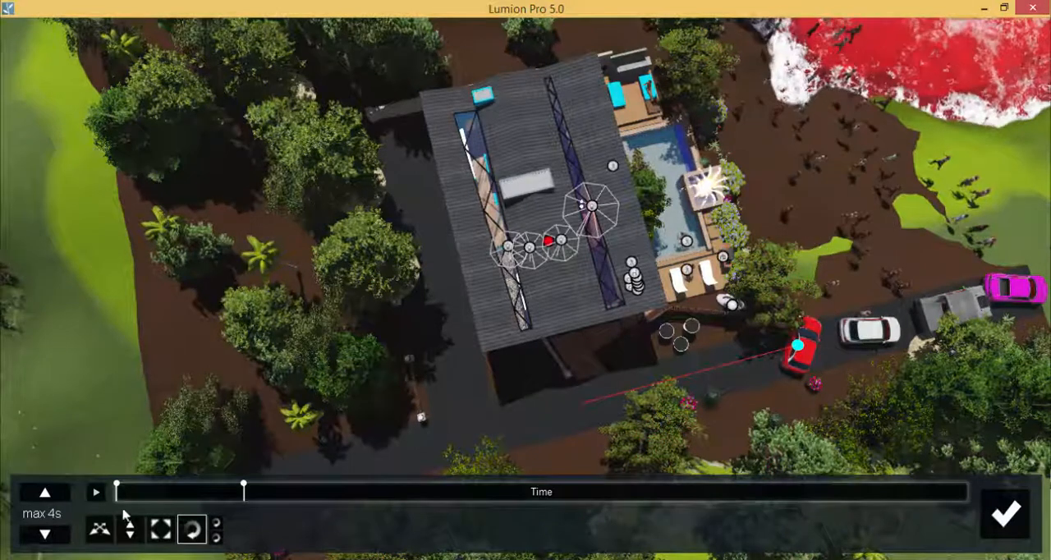
At 1 s, move the red car about 6.3 m farther along the road and rotate it toward the driveway.
{"action": "left_click_drag", "start_coordinate": [117, 492], "coordinate": [312, 496]}
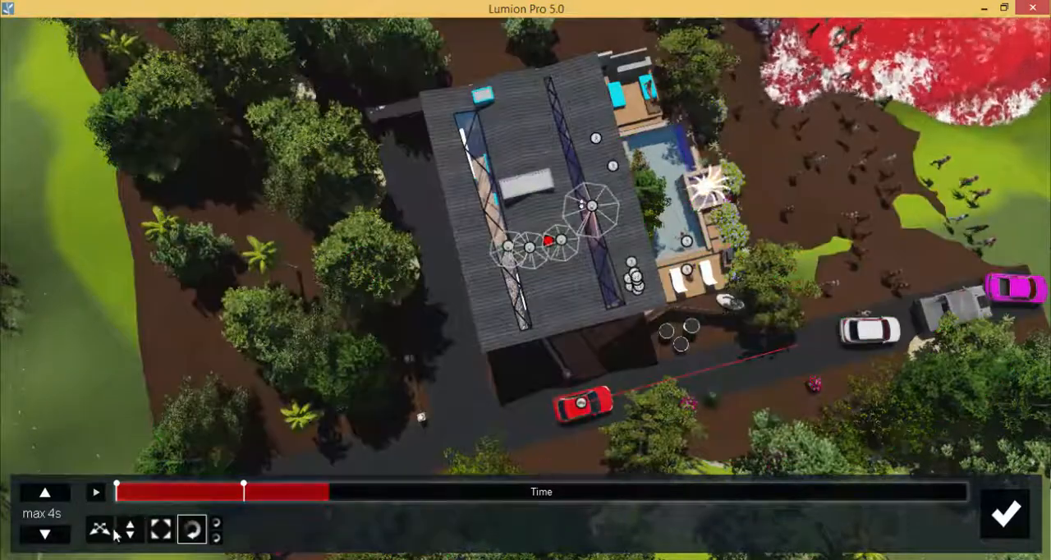
{"action": "left_click", "coordinate": [99, 529]}
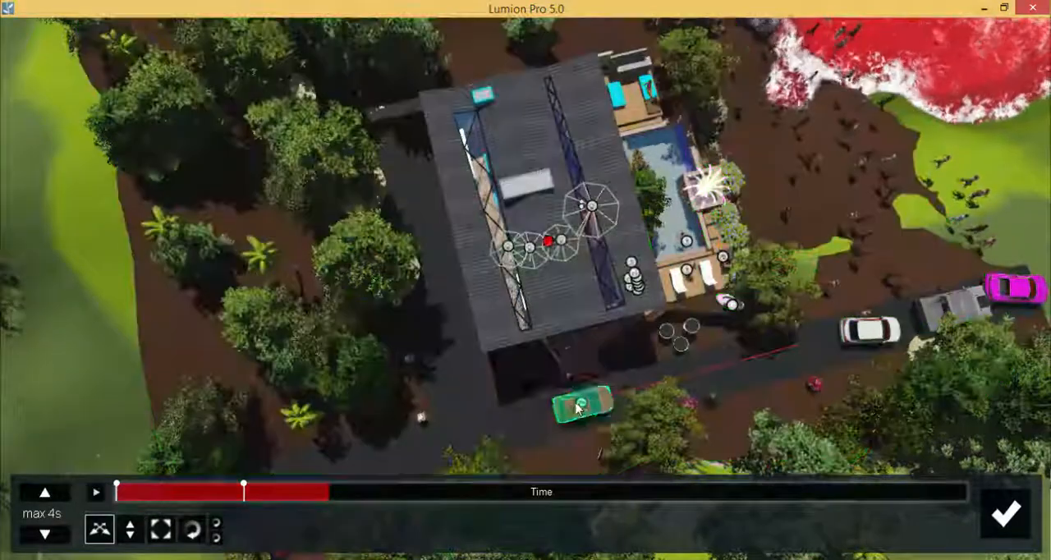
{"action": "left_click_drag", "start_coordinate": [578, 407], "coordinate": [493, 423]}
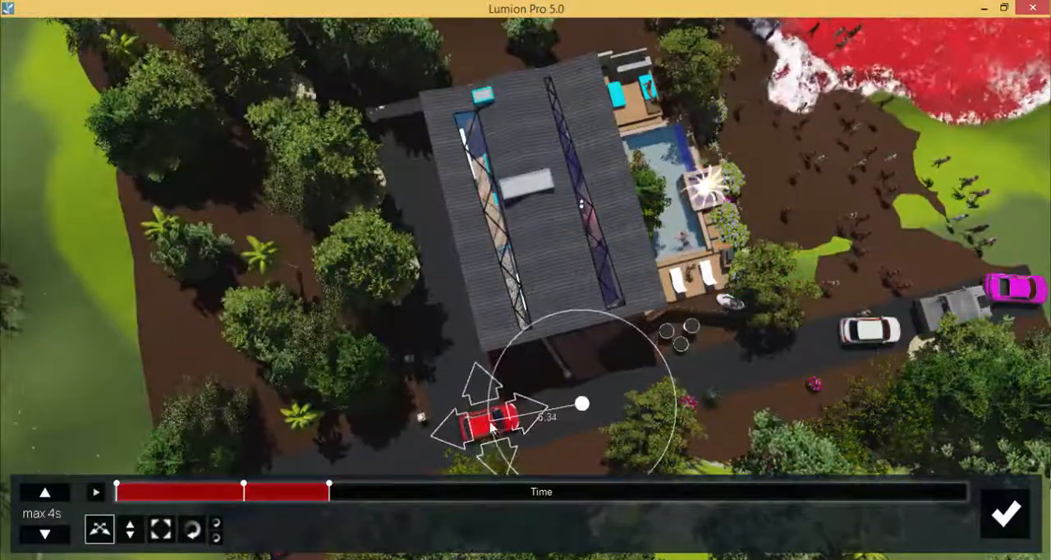
{"action": "left_click", "coordinate": [191, 529]}
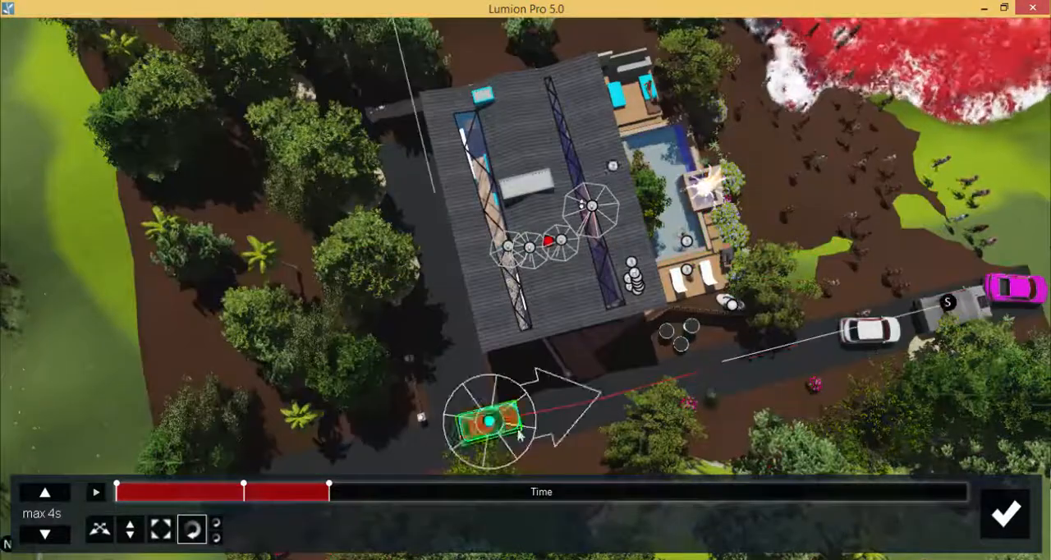
{"action": "left_click_drag", "start_coordinate": [519, 434], "coordinate": [580, 480]}
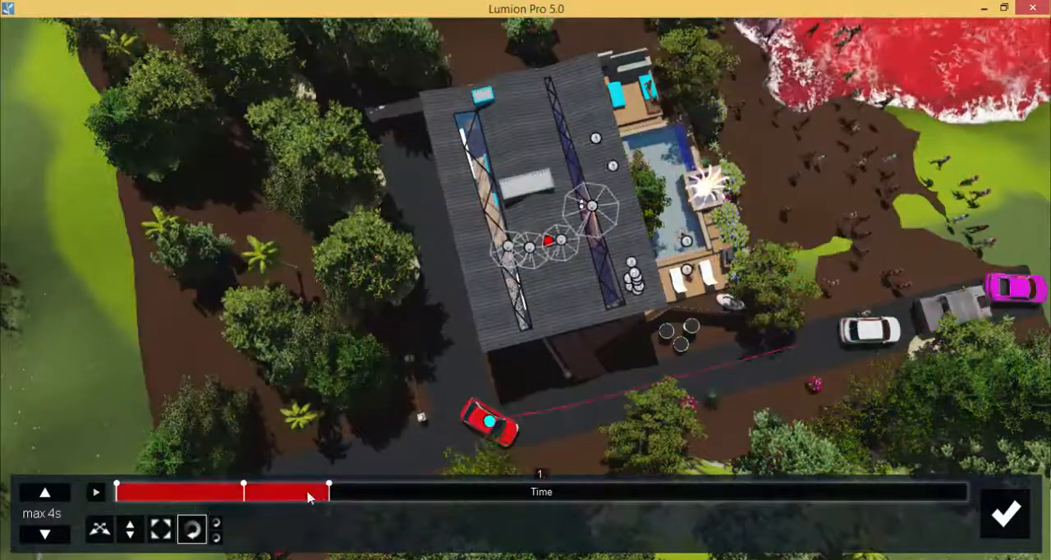
{"action": "left_click_drag", "start_coordinate": [310, 496], "coordinate": [329, 485]}
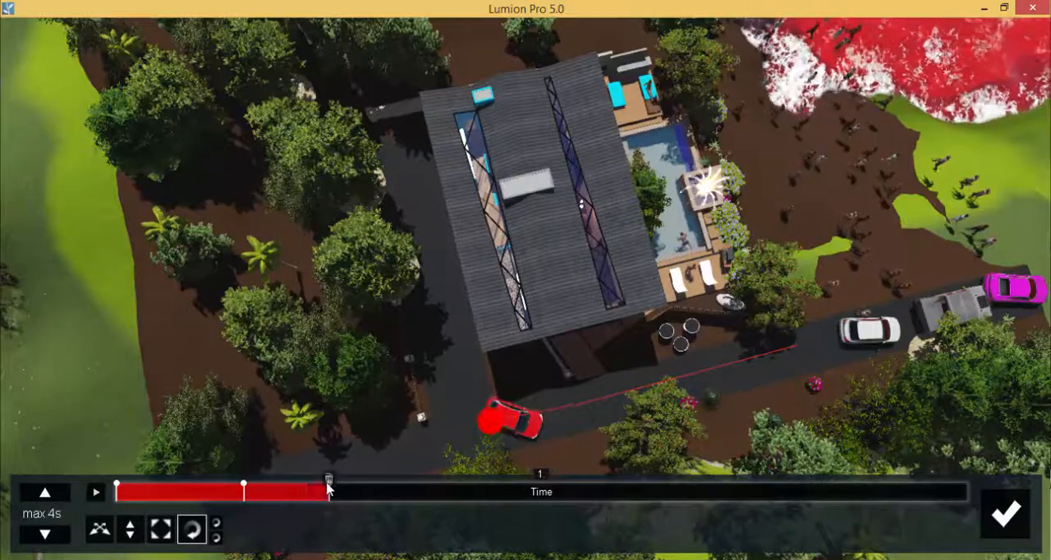
At 1.3 s, move the red car into the driveway beside the house and rotate it to follow the driveway.
{"action": "left_click", "coordinate": [351, 492]}
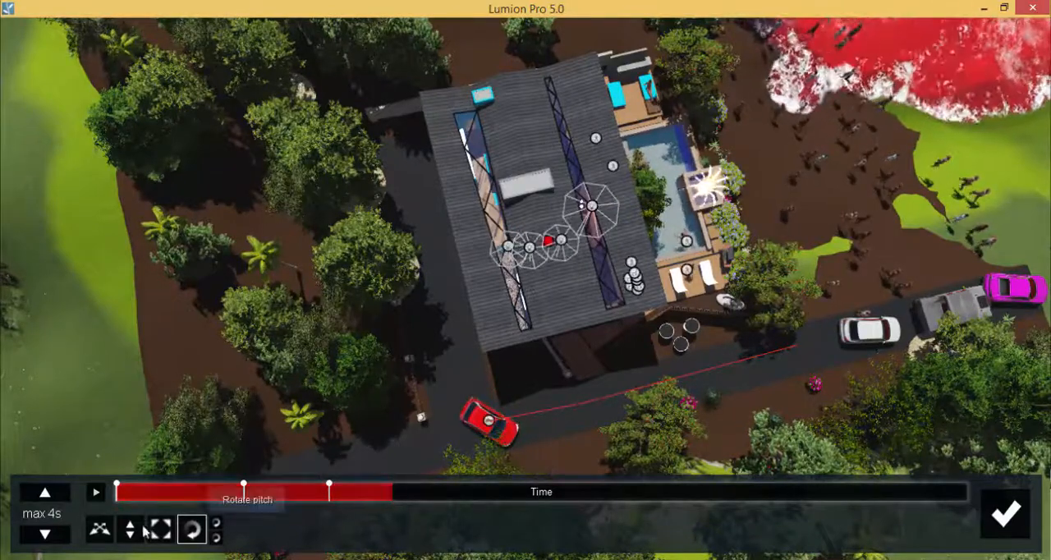
{"action": "left_click", "coordinate": [100, 530]}
{"action": "left_click_drag", "start_coordinate": [489, 427], "coordinate": [468, 475]}
{"action": "left_click", "coordinate": [193, 530]}
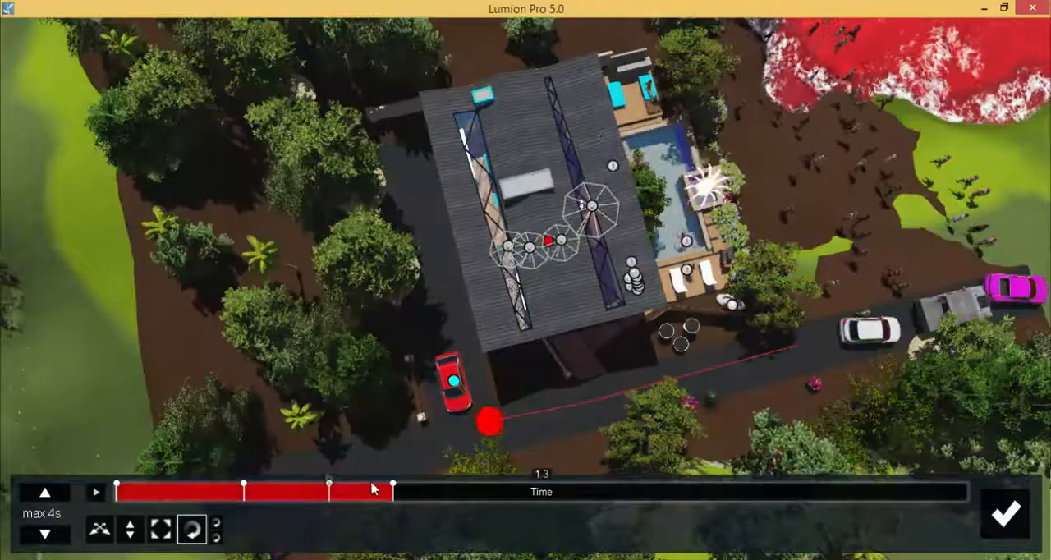
{"action": "mouse_move", "coordinate": [372, 493]}
{"action": "left_mouse_down"}
{"action": "mouse_move", "coordinate": [265, 505]}
{"action": "mouse_move", "coordinate": [385, 493]}
{"action": "left_mouse_up"}
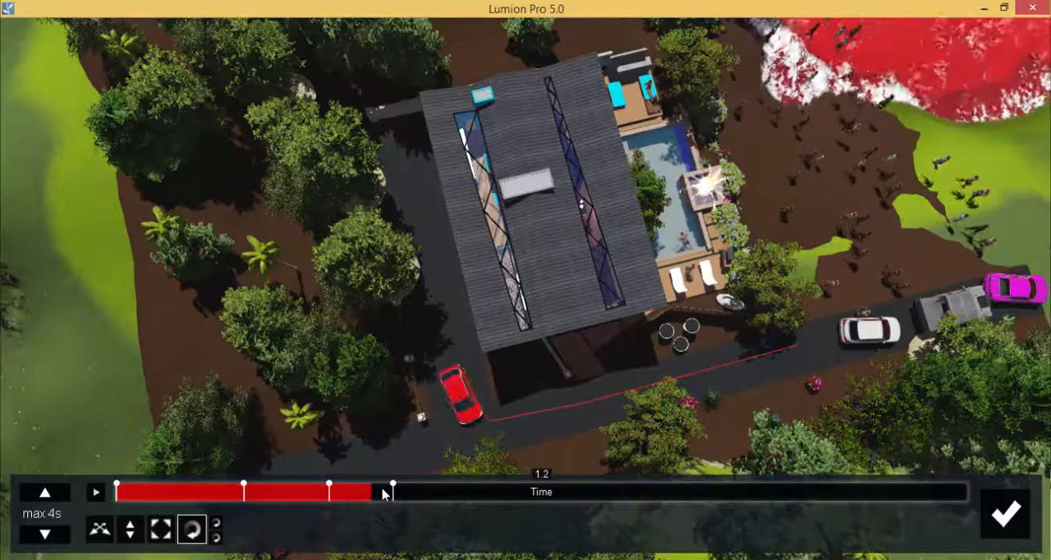
At the next point in time, move the red car about 3.7 m back onto the road and rotate it diagonally.
{"action": "right_click_drag", "start_coordinate": [567, 329], "coordinate": [527, 352]}
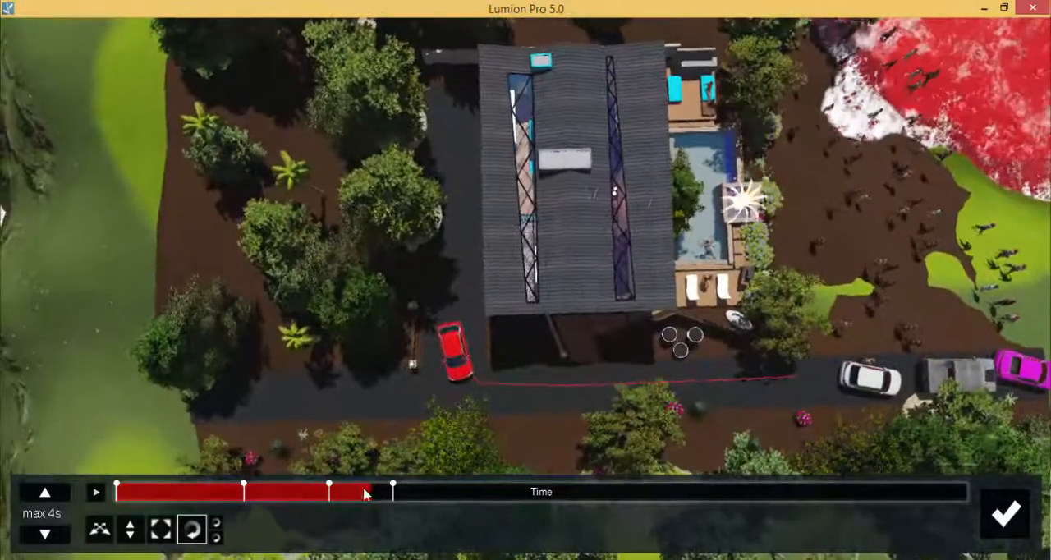
{"action": "left_click_drag", "start_coordinate": [367, 493], "coordinate": [411, 497]}
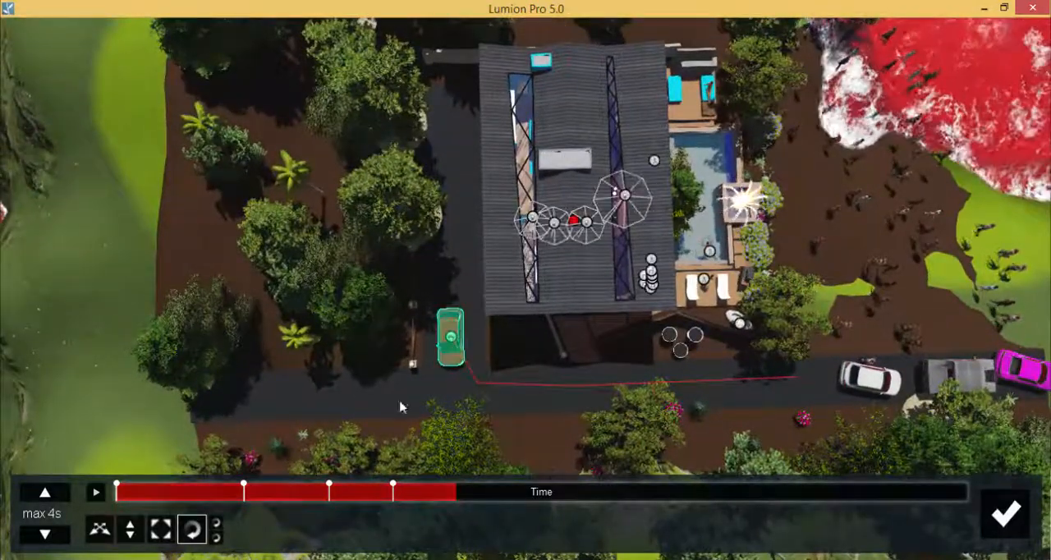
{"action": "left_click", "coordinate": [99, 528]}
{"action": "left_click", "coordinate": [451, 337]}
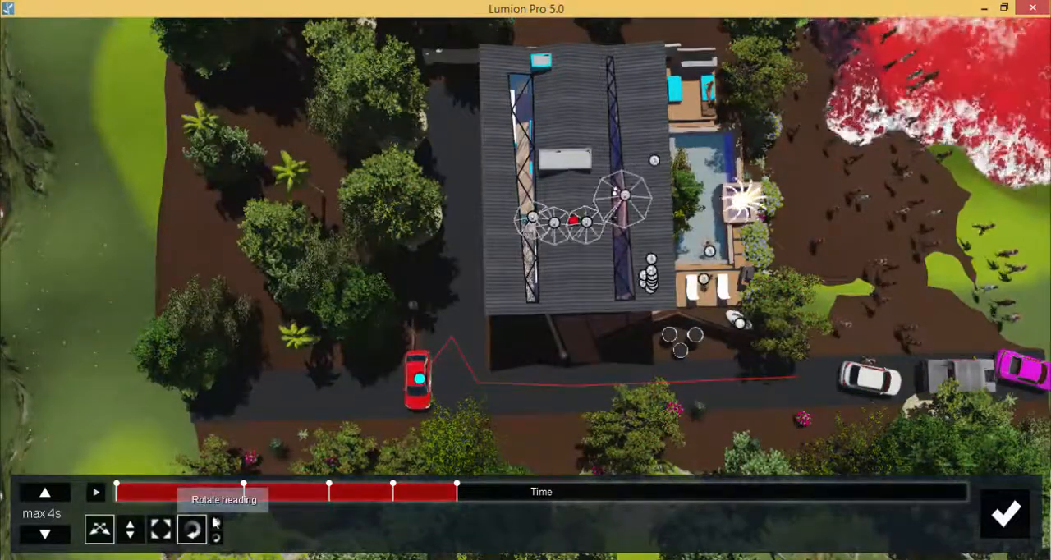
{"action": "left_click", "coordinate": [192, 529]}
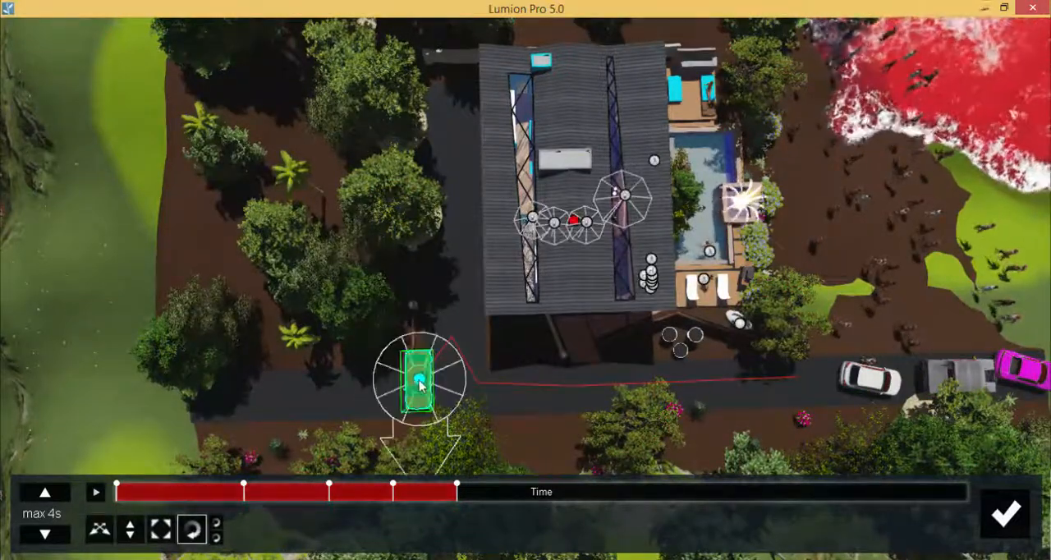
{"action": "left_click_drag", "start_coordinate": [421, 384], "coordinate": [285, 460]}
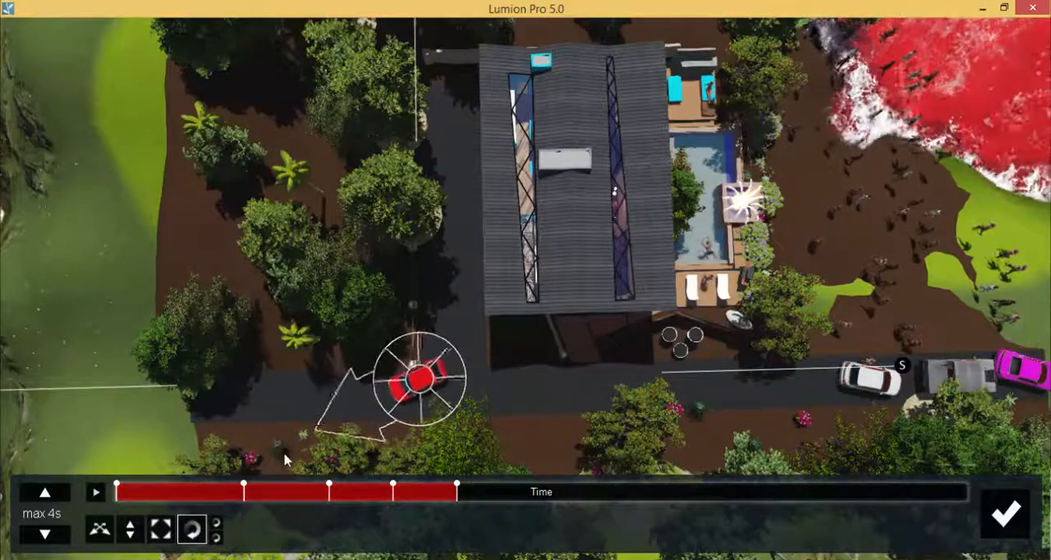
Key the red car farther along the road at 1.9 s, aligned with it, and at the road's far end in the timeline's last third.
{"action": "mouse_move", "coordinate": [450, 494]}
{"action": "left_mouse_down"}
{"action": "mouse_move", "coordinate": [296, 490]}
{"action": "mouse_move", "coordinate": [520, 500]}
{"action": "left_mouse_up"}
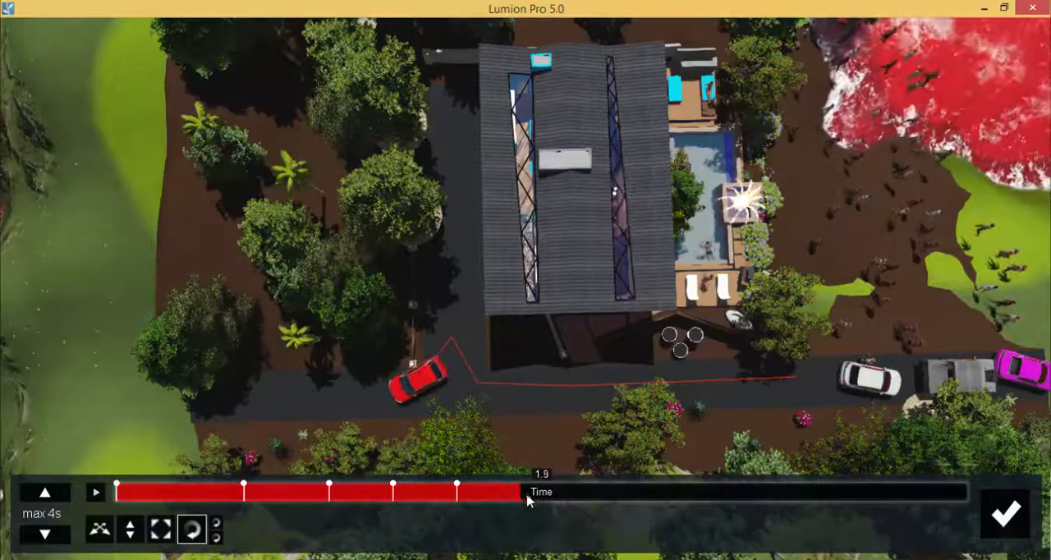
{"action": "left_click", "coordinate": [99, 530]}
{"action": "mouse_move", "coordinate": [386, 400]}
{"action": "left_mouse_down"}
{"action": "mouse_move", "coordinate": [340, 395]}
{"action": "mouse_move", "coordinate": [354, 398]}
{"action": "mouse_move", "coordinate": [266, 422]}
{"action": "mouse_move", "coordinate": [254, 399]}
{"action": "left_mouse_up"}
{"action": "left_click", "coordinate": [192, 529]}
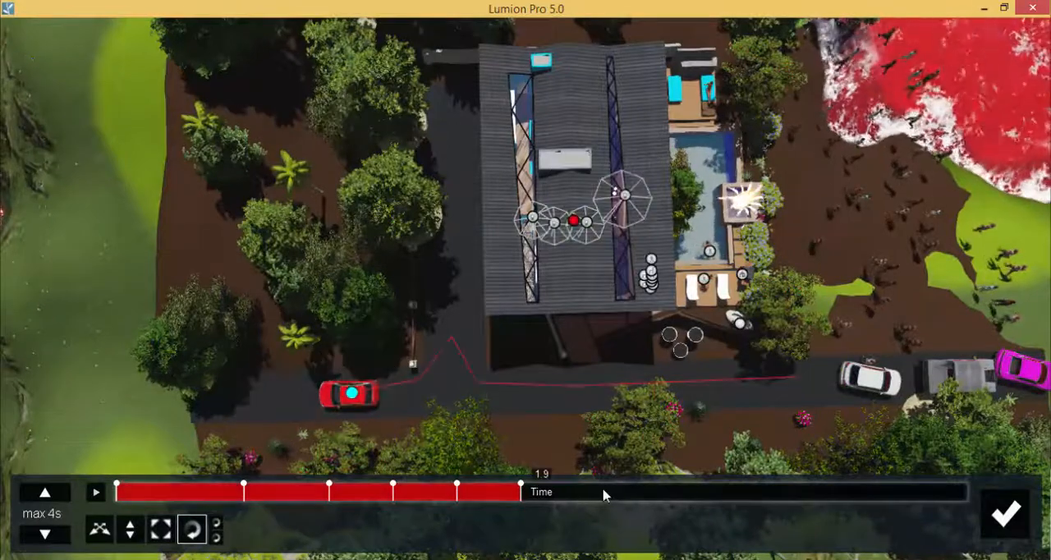
{"action": "left_click_drag", "start_coordinate": [604, 494], "coordinate": [726, 494]}
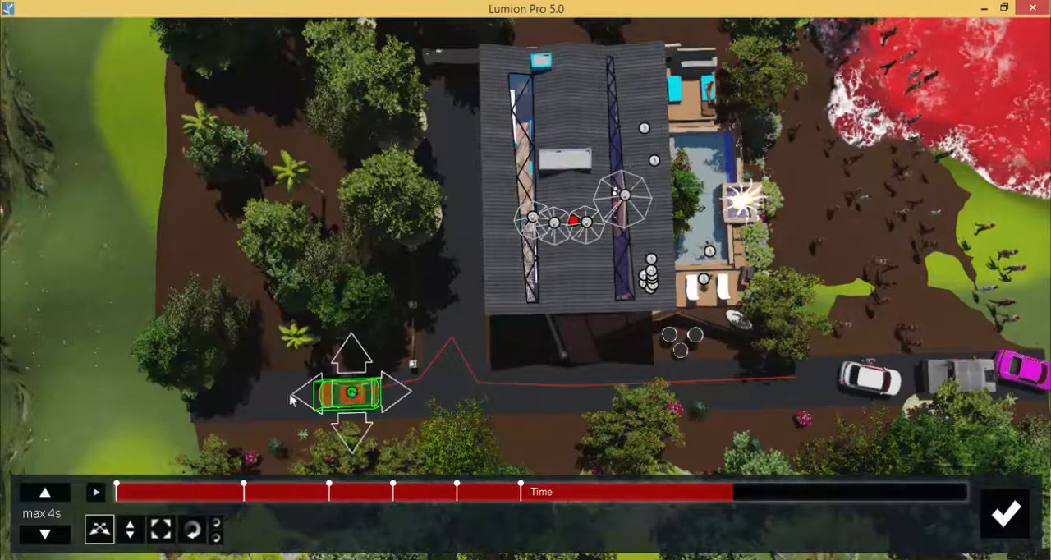
{"action": "left_click_drag", "start_coordinate": [349, 395], "coordinate": [201, 401]}
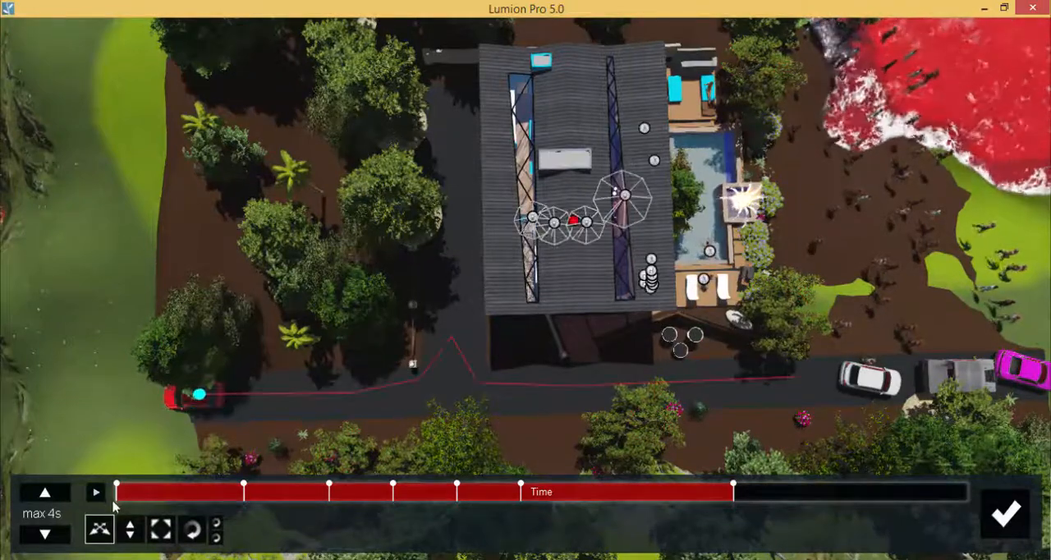
Preview the red car's keyed path, accept the Advanced move edits and play clip 7.
{"action": "left_click", "coordinate": [96, 492]}
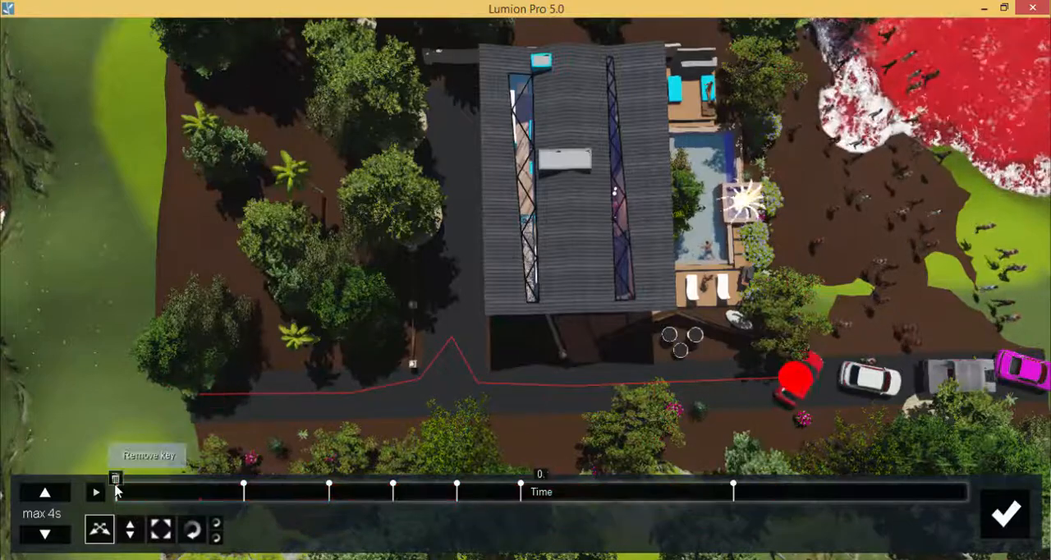
{"action": "left_click", "coordinate": [1005, 514]}
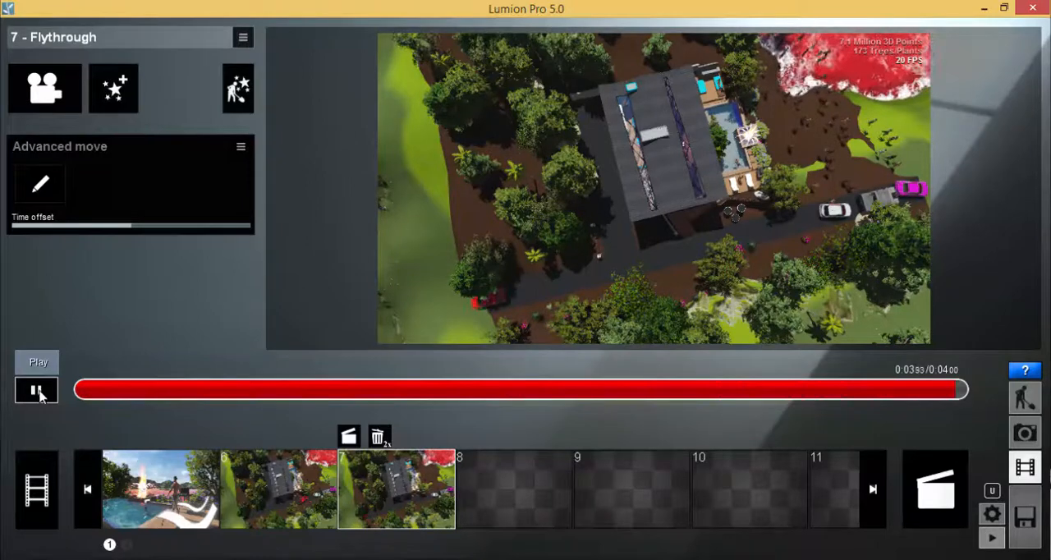
{"action": "left_click", "coordinate": [37, 391]}
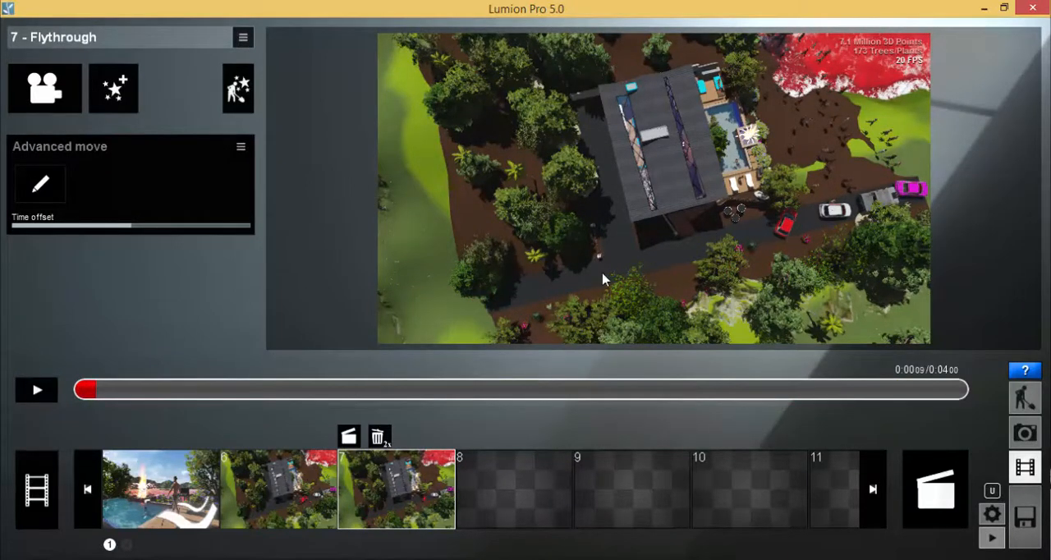
Select empty clip slot 8 and switch to the lesson plan in PowerPoint.
{"action": "left_click", "coordinate": [527, 490]}
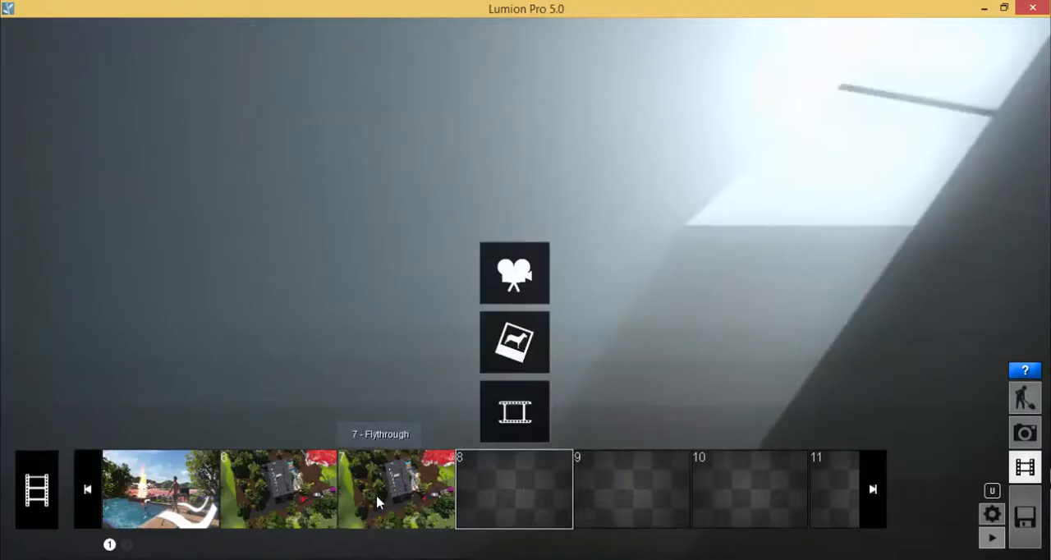
{"action": "left_click", "coordinate": [394, 484]}
{"action": "left_click", "coordinate": [496, 495]}
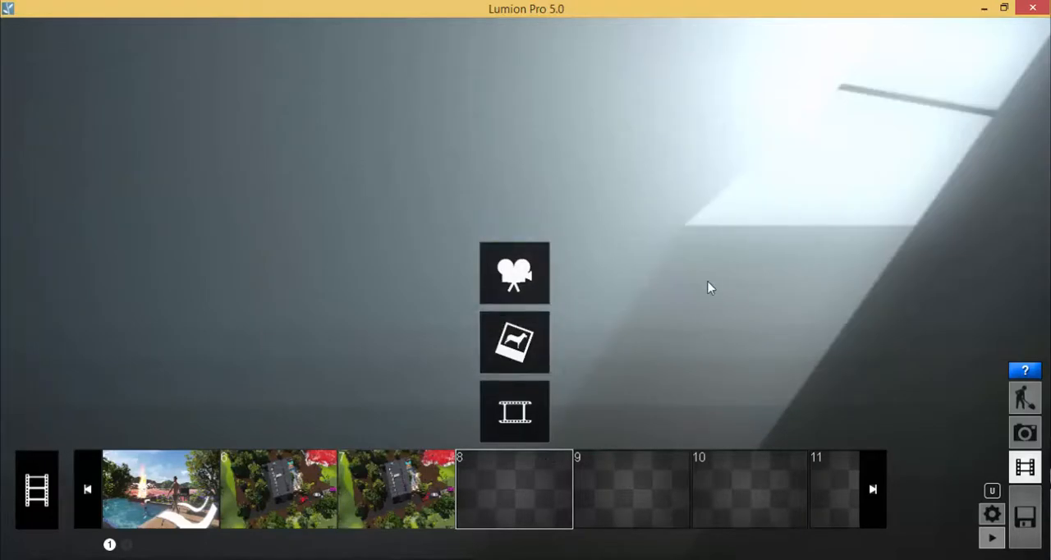
{"action": "key", "text": "alt+Tab"}
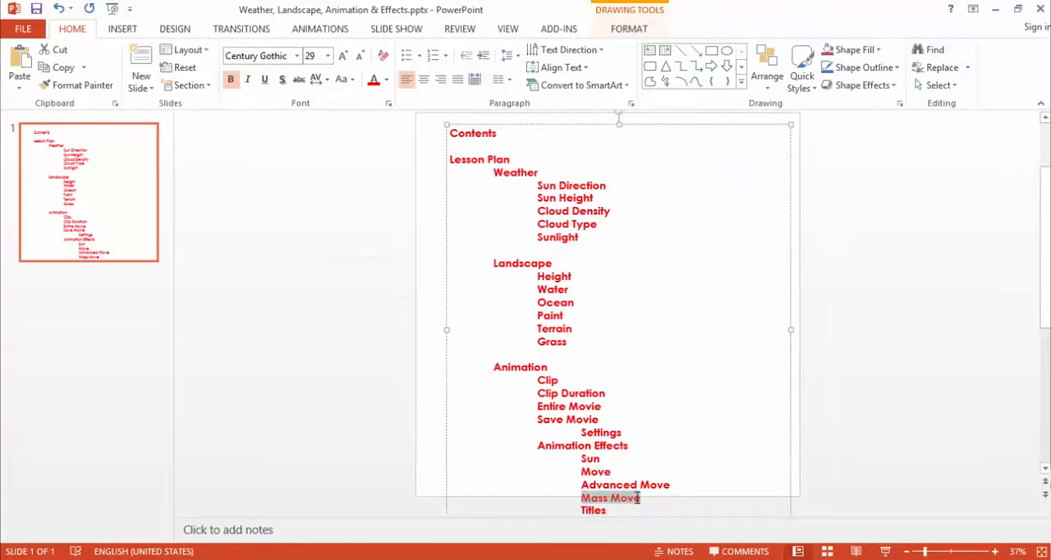
Switch to Lumion and record clip 8 from one elevated view over the crowd and parked cars, with a duration of 4.0 s.
{"action": "key", "text": "alt+Tab"}
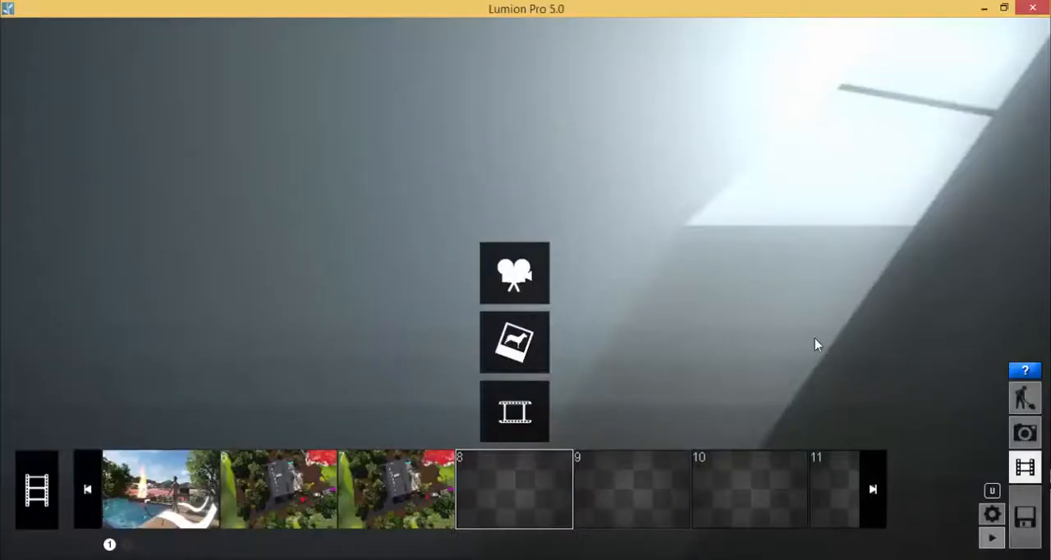
{"action": "left_click", "coordinate": [514, 273]}
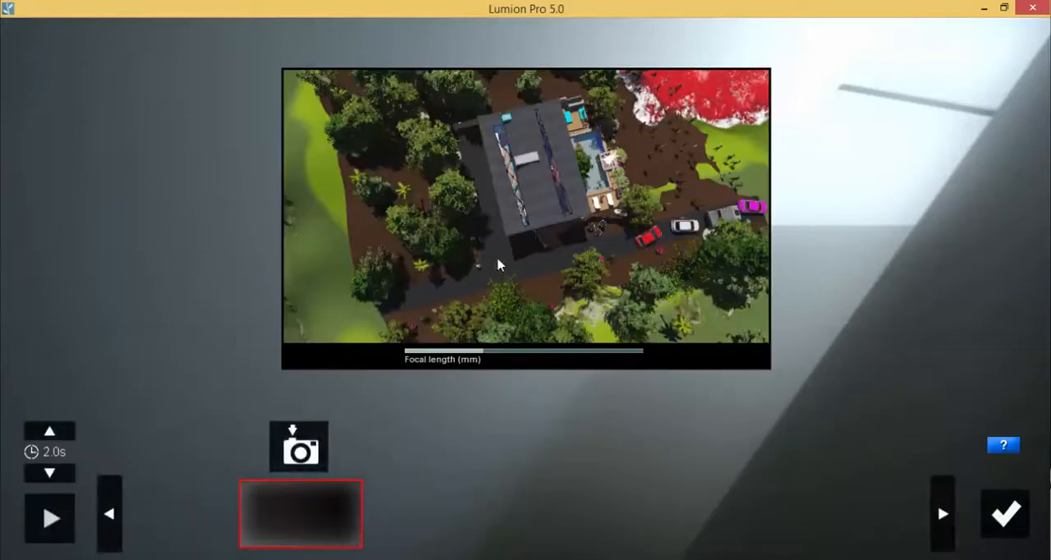
{"action": "right_click_drag", "start_coordinate": [556, 251], "coordinate": [421, 254]}
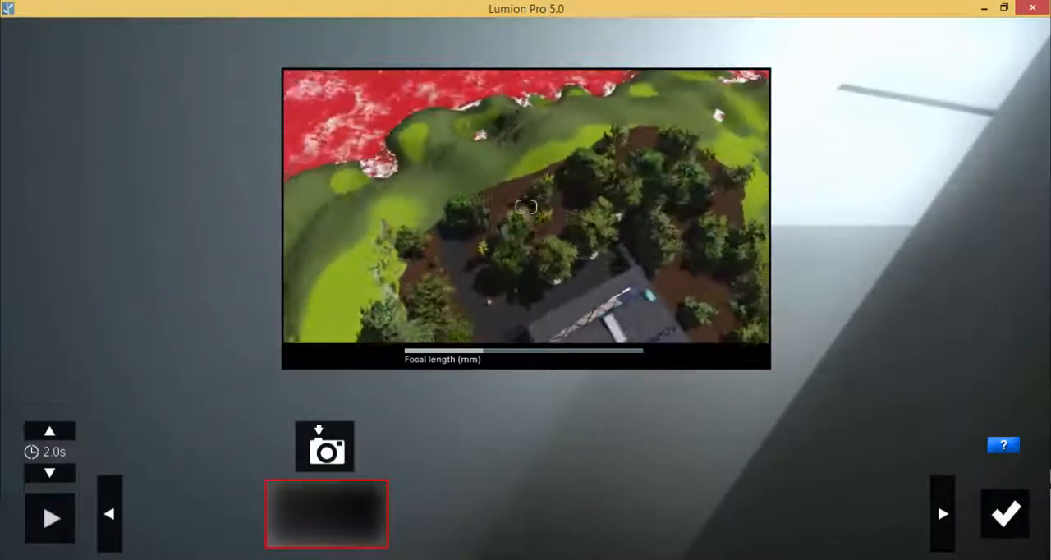
{"action": "right_click_drag", "start_coordinate": [614, 325], "coordinate": [618, 289]}
{"action": "key", "text": "s"}
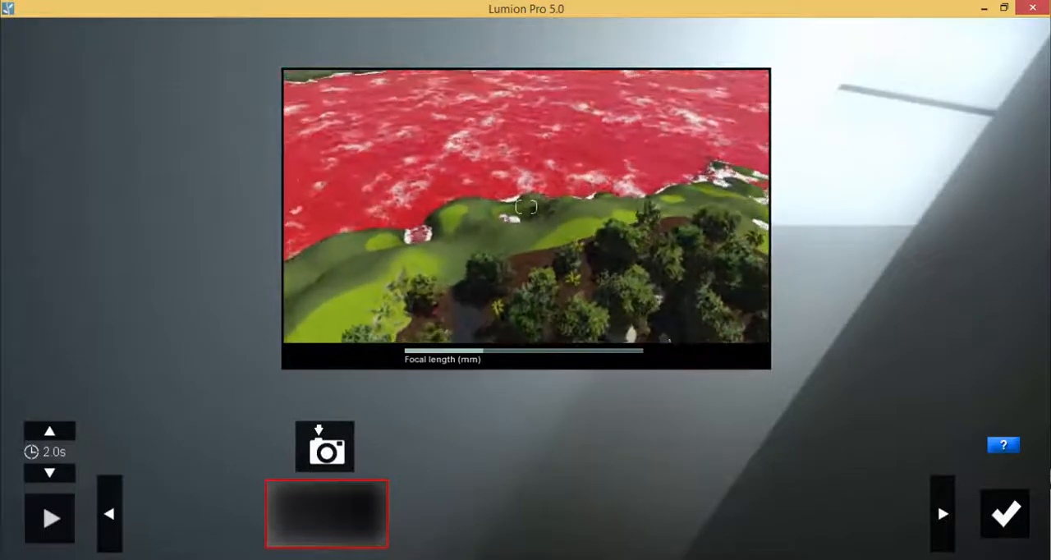
{"action": "right_click_drag", "start_coordinate": [594, 190], "coordinate": [561, 288]}
{"action": "right_click_drag", "start_coordinate": [660, 211], "coordinate": [570, 197]}
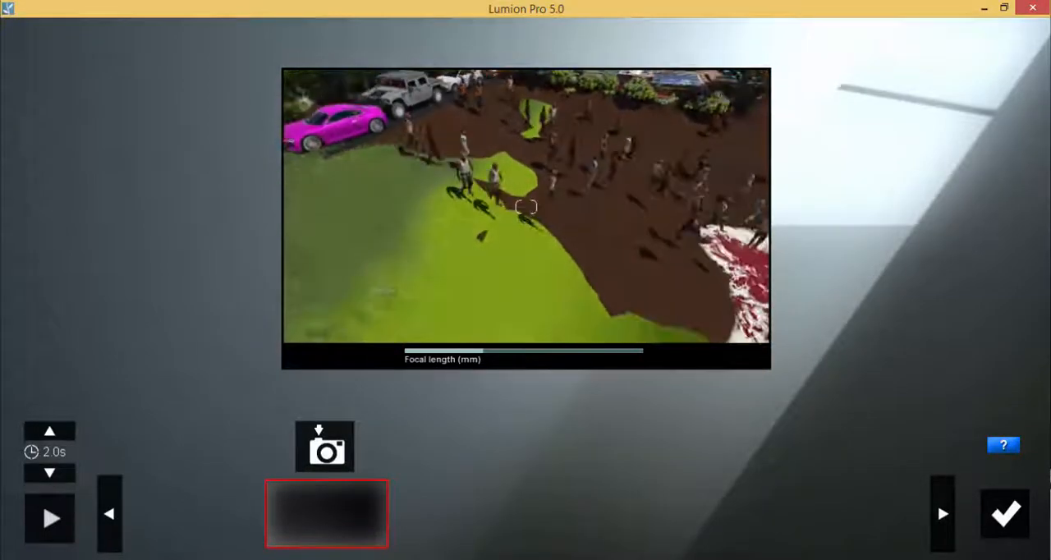
{"action": "right_click_drag", "start_coordinate": [655, 240], "coordinate": [636, 242]}
{"action": "scroll", "coordinate": [636, 241], "scroll_direction": "down", "scroll_amount": 5}
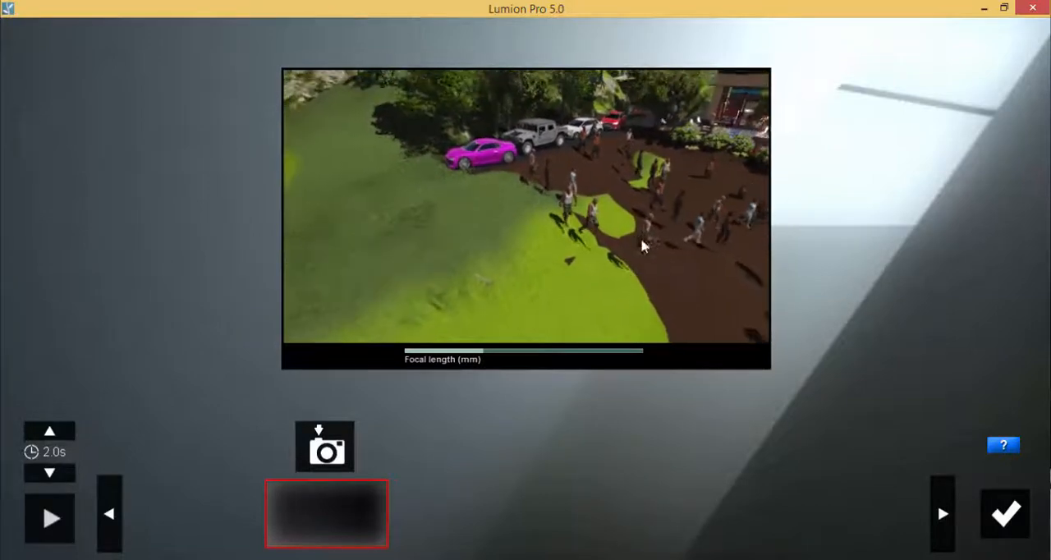
{"action": "right_click_drag", "start_coordinate": [570, 274], "coordinate": [587, 278]}
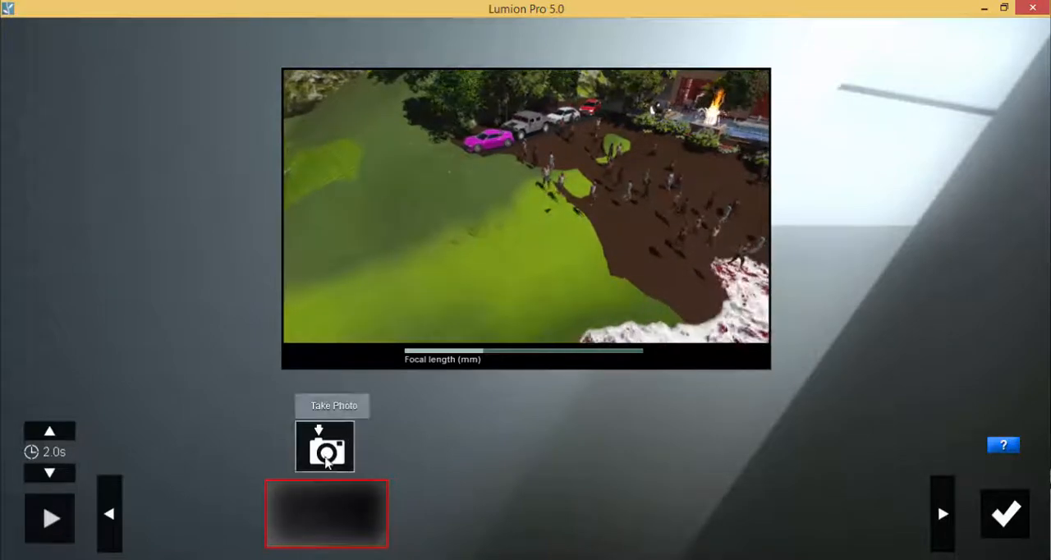
{"action": "left_click", "coordinate": [326, 460]}
{"action": "left_click", "coordinate": [49, 433]}
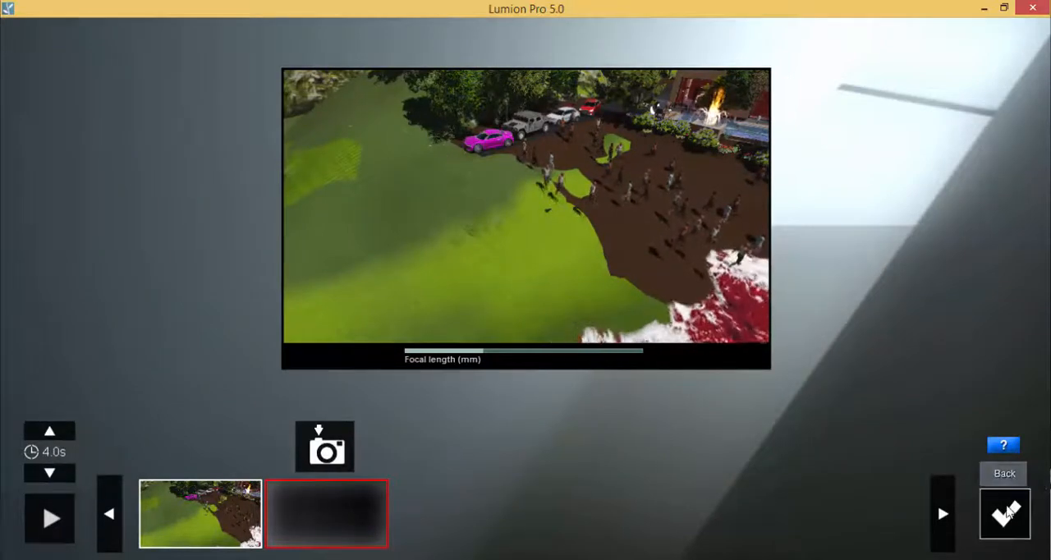
{"action": "left_click", "coordinate": [1006, 514]}
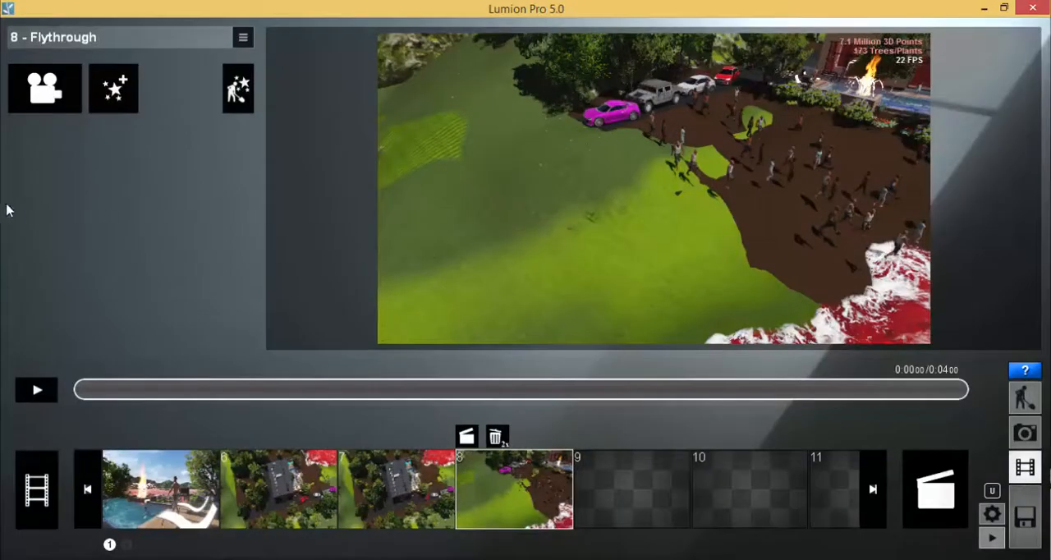
Add a Mass Move effect to clip 8 and draw a straight path from the grass across to the crowd.
{"action": "left_click", "coordinate": [115, 89]}
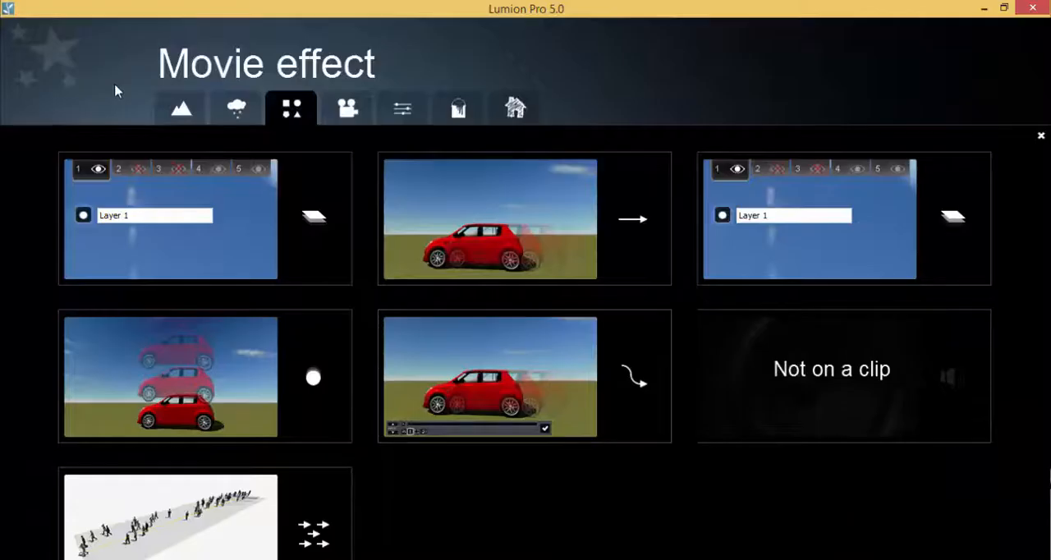
{"action": "left_click", "coordinate": [227, 531]}
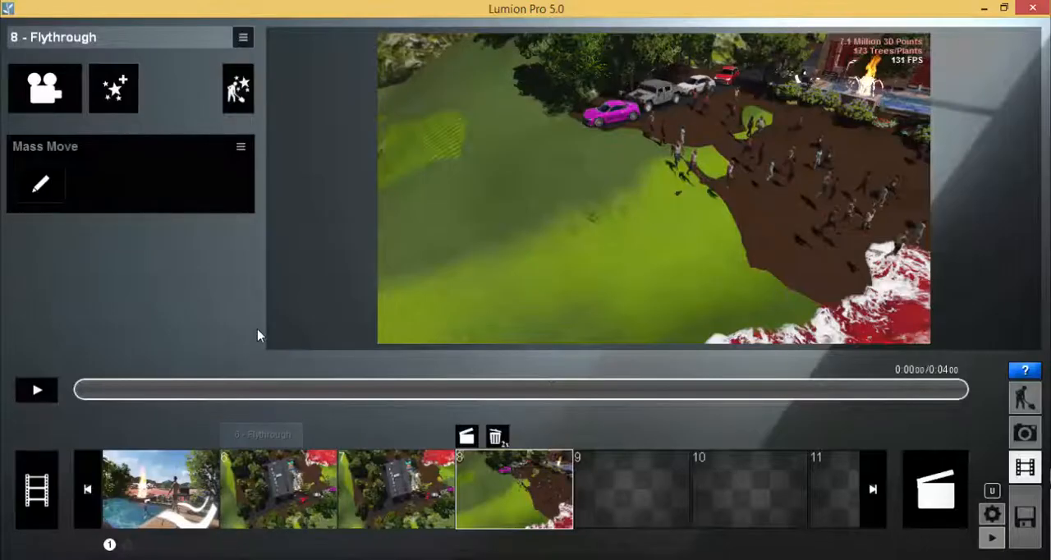
{"action": "left_click", "coordinate": [32, 184]}
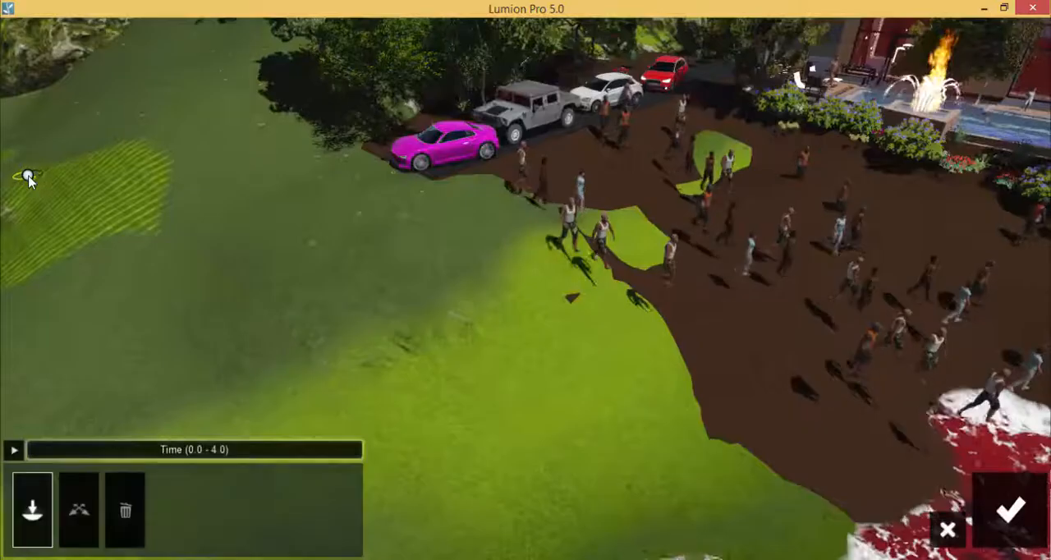
{"action": "left_click", "coordinate": [32, 514]}
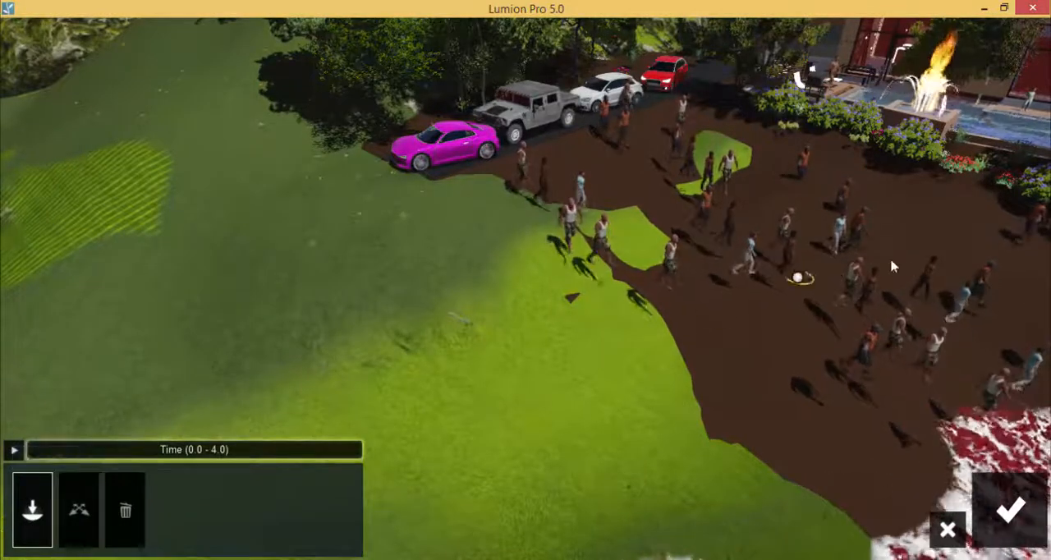
{"action": "left_click", "coordinate": [956, 267]}
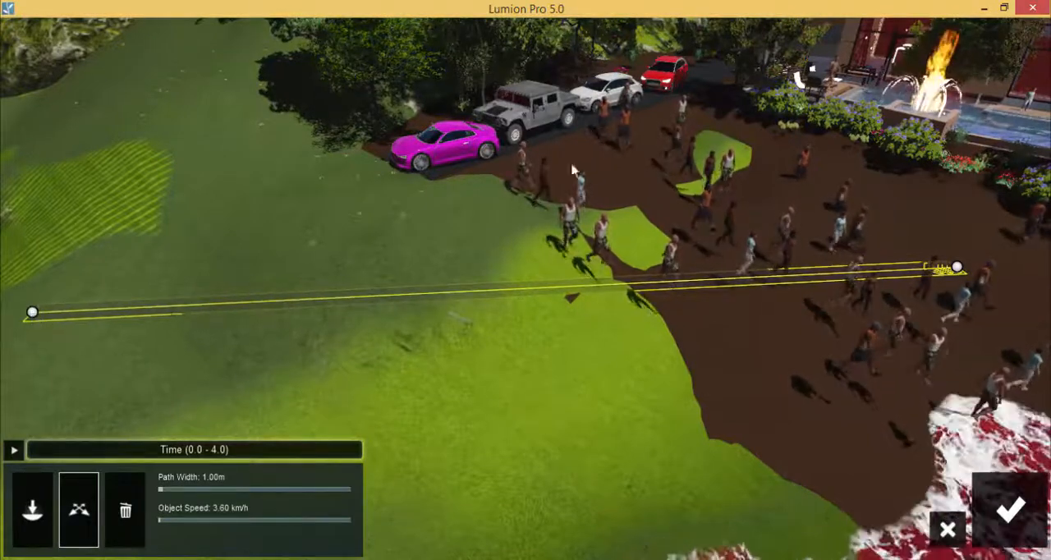
Set the mass path's width to about 13.7 m and object speed to about 18 km/h, accept, and preview clip 8.
{"action": "left_click_drag", "start_coordinate": [161, 489], "coordinate": [288, 490]}
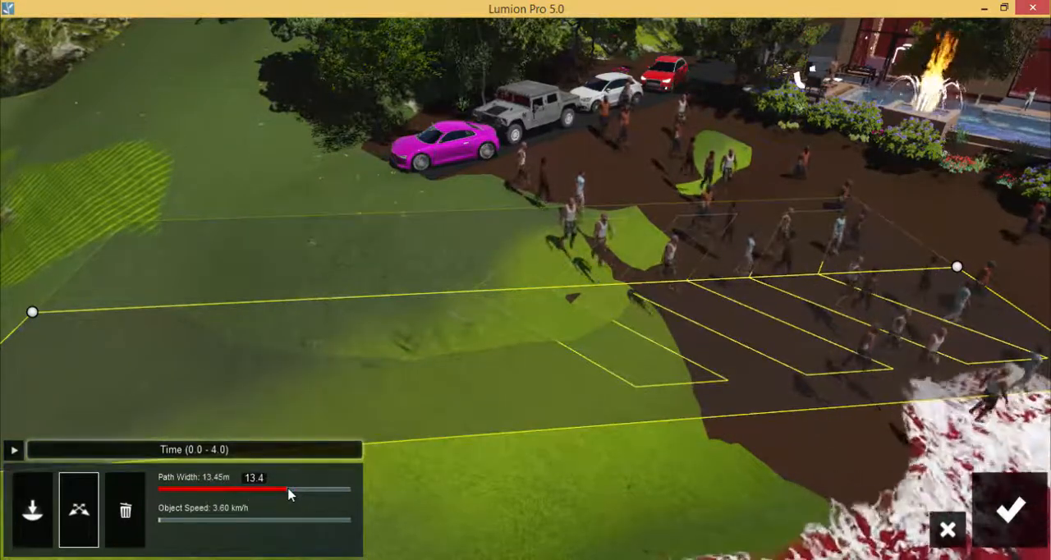
{"action": "left_click_drag", "start_coordinate": [289, 493], "coordinate": [292, 493]}
{"action": "mouse_move", "coordinate": [166, 520]}
{"action": "left_mouse_down"}
{"action": "mouse_move", "coordinate": [178, 522]}
{"action": "mouse_move", "coordinate": [169, 521]}
{"action": "left_mouse_up"}
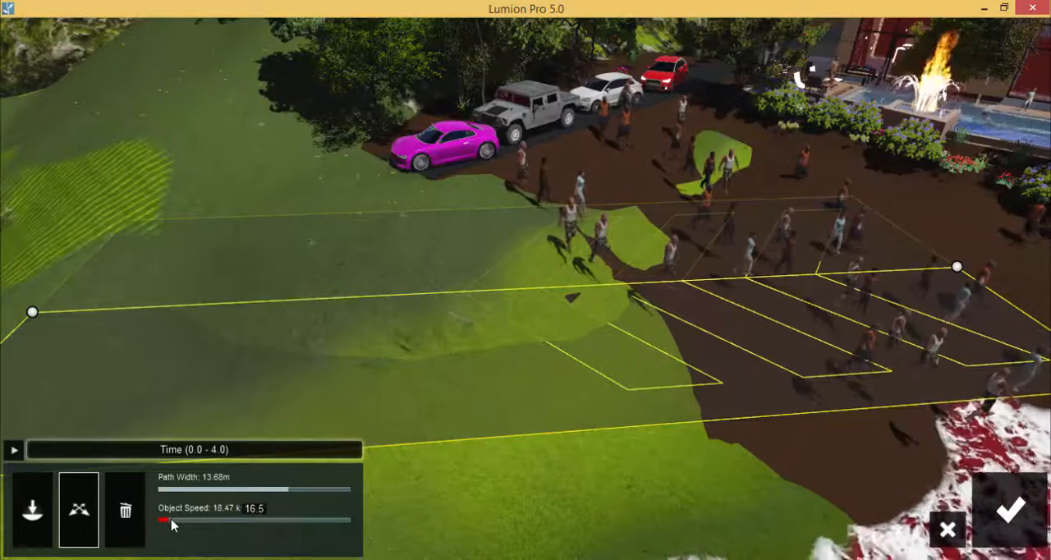
{"action": "left_click", "coordinate": [1008, 509]}
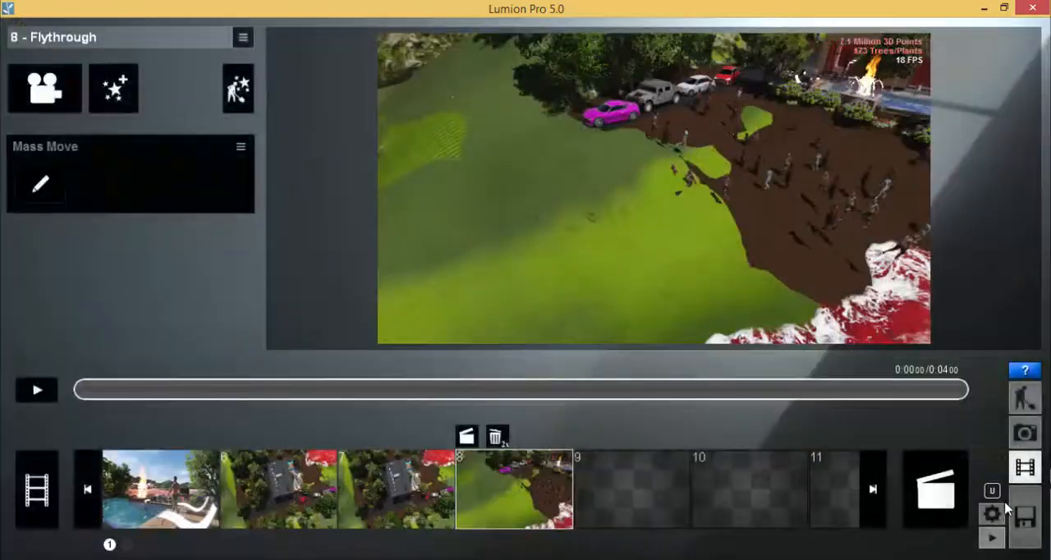
{"action": "left_click", "coordinate": [33, 391]}
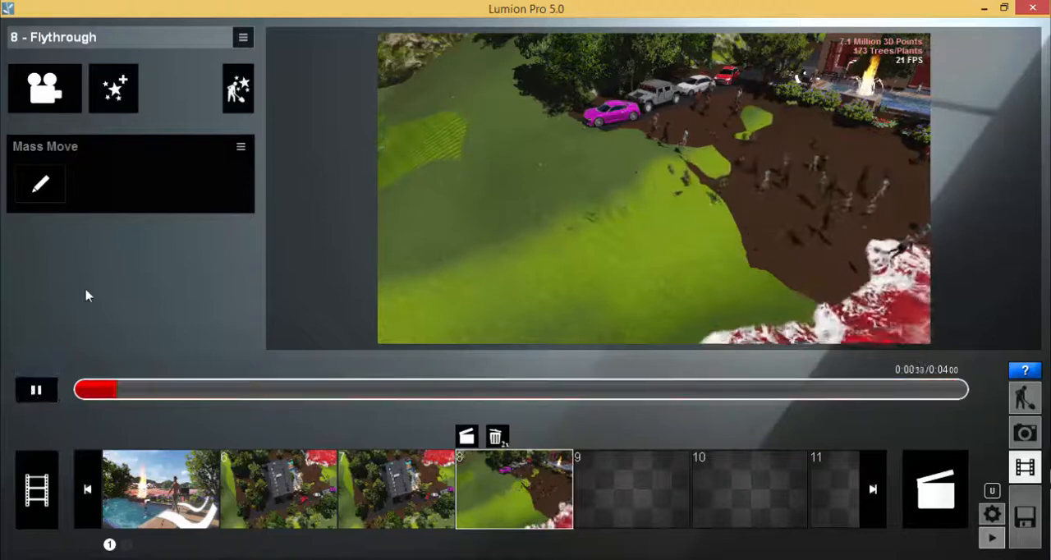
{"action": "left_click", "coordinate": [35, 390]}
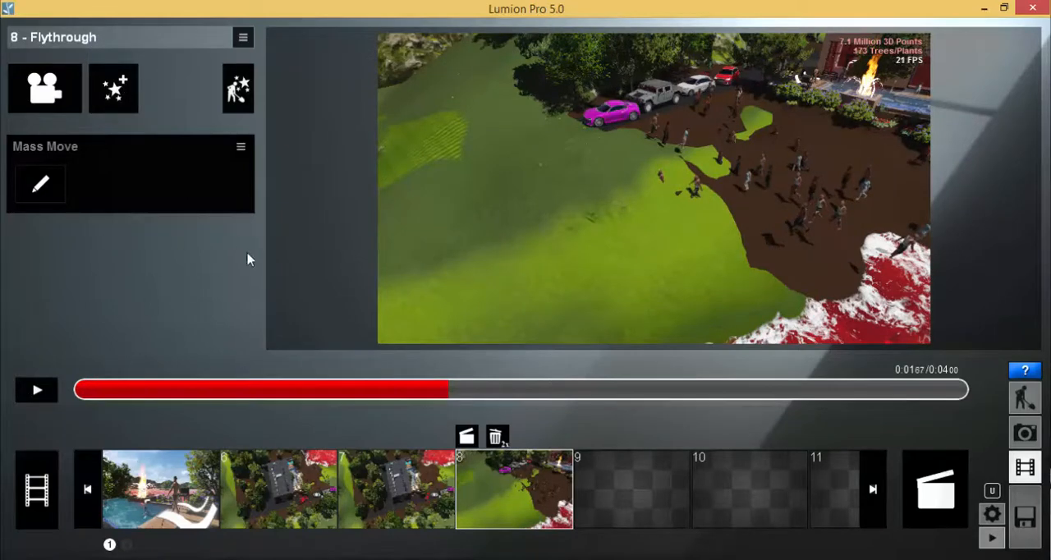
Add a Titles effect reading "Advanced Move Effect Example", starting at about 11%, with enlarged text.
{"action": "left_click", "coordinate": [129, 94]}
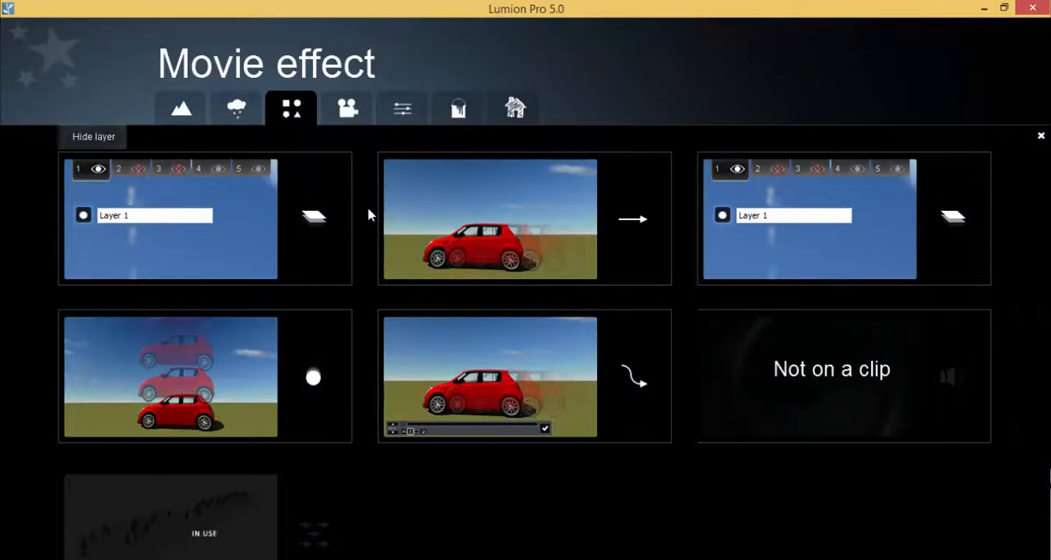
{"action": "left_click", "coordinate": [400, 113]}
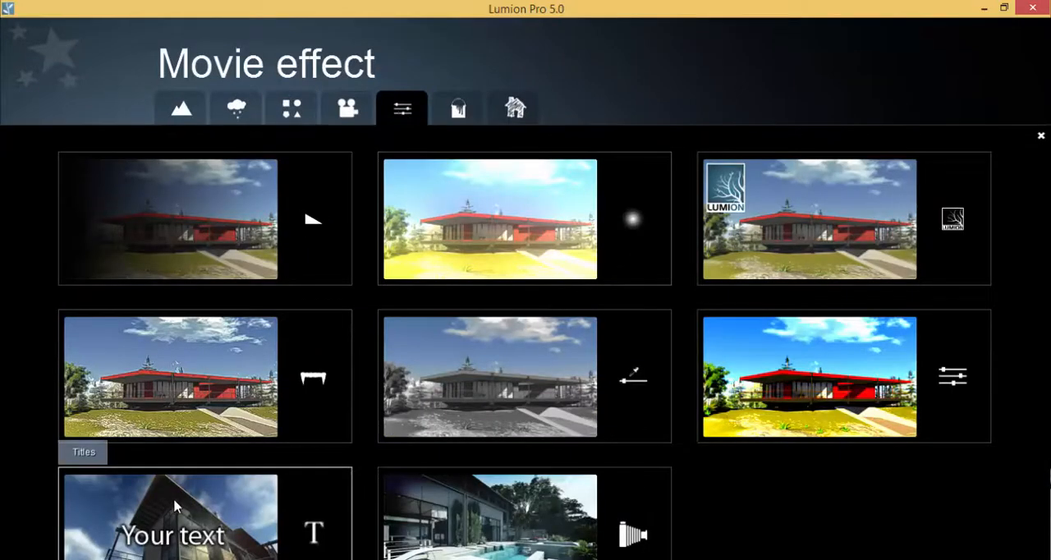
{"action": "left_click", "coordinate": [214, 496]}
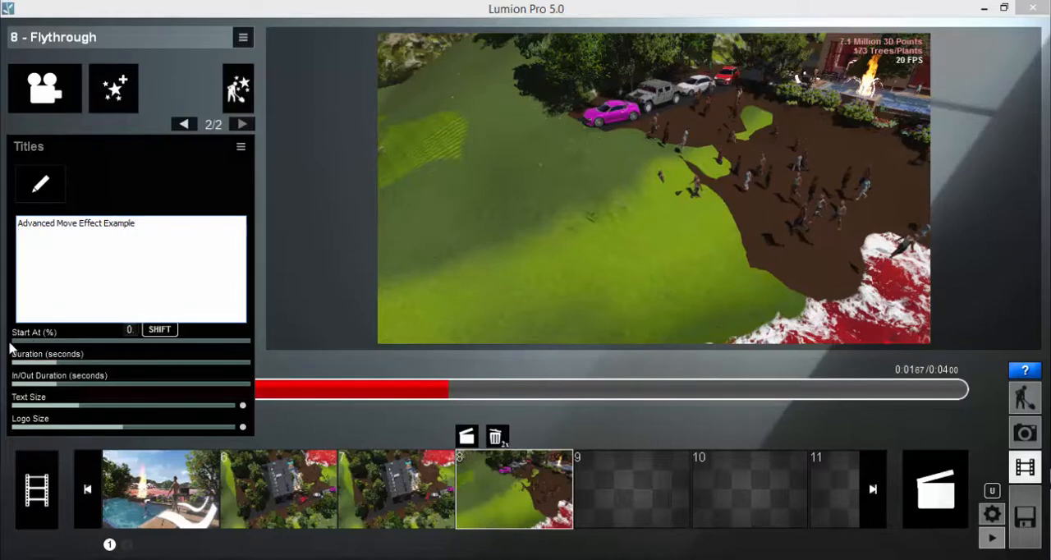
{"action": "mouse_move", "coordinate": [80, 405]}
{"action": "left_mouse_down"}
{"action": "mouse_move", "coordinate": [133, 406]}
{"action": "mouse_move", "coordinate": [82, 407]}
{"action": "left_mouse_up"}
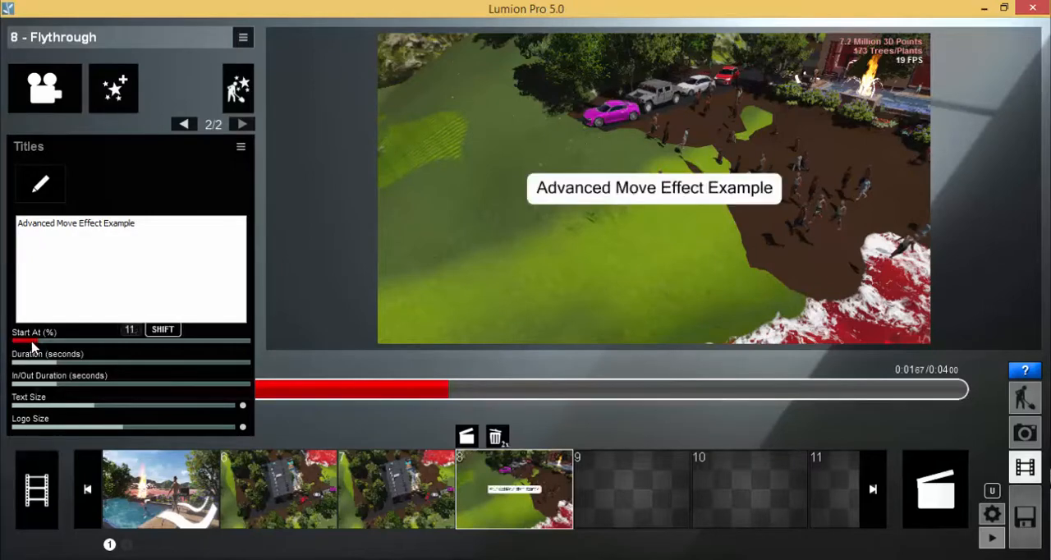
{"action": "left_click_drag", "start_coordinate": [23, 341], "coordinate": [41, 347]}
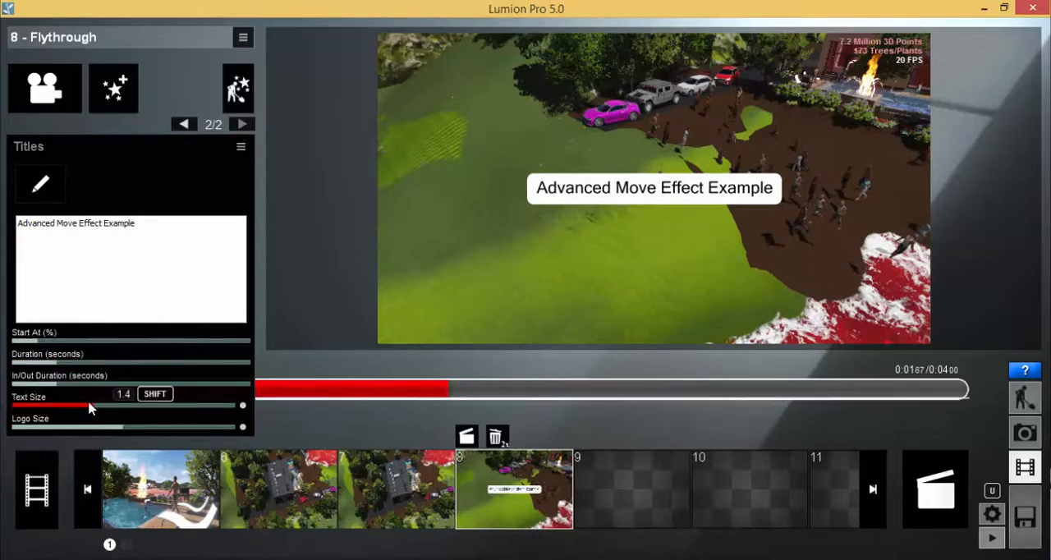
{"action": "mouse_move", "coordinate": [97, 408]}
{"action": "left_mouse_down"}
{"action": "mouse_move", "coordinate": [128, 408]}
{"action": "mouse_move", "coordinate": [98, 408]}
{"action": "mouse_move", "coordinate": [114, 408]}
{"action": "left_mouse_up"}
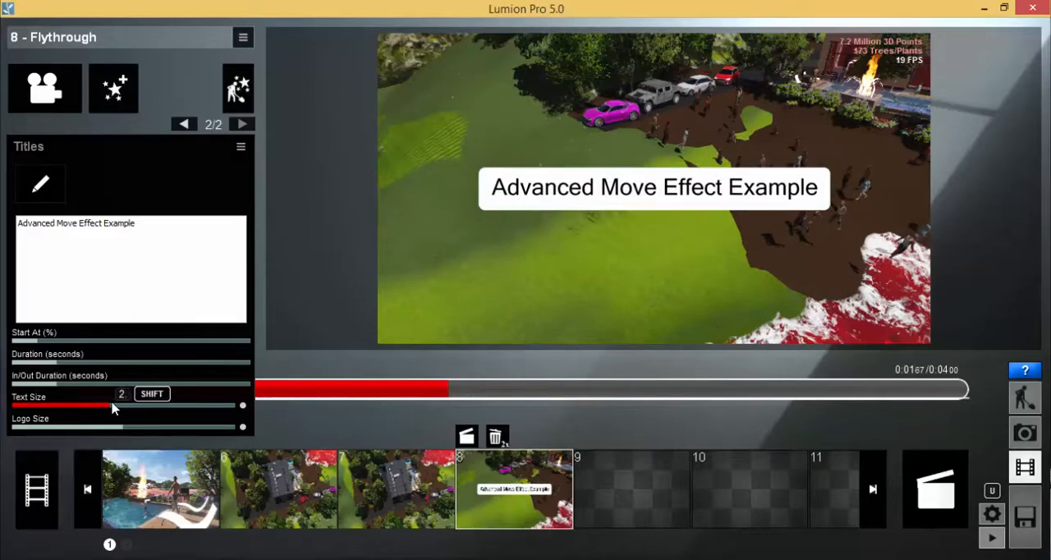
Style the title with the translucent full-width band and Arial Black font, positioned at Bottom Left.
{"action": "left_click", "coordinate": [56, 195]}
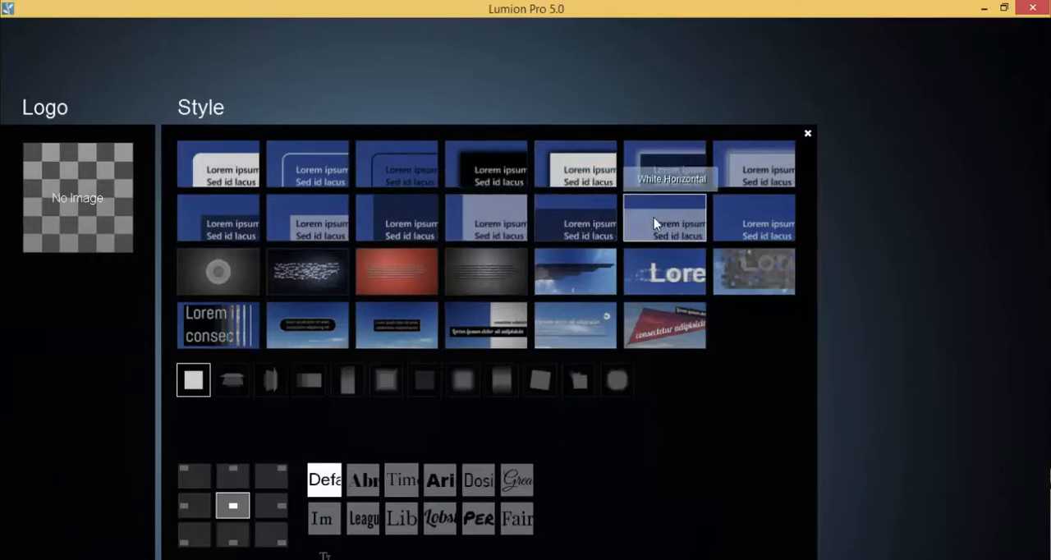
{"action": "left_click", "coordinate": [441, 481]}
{"action": "left_click", "coordinate": [808, 135]}
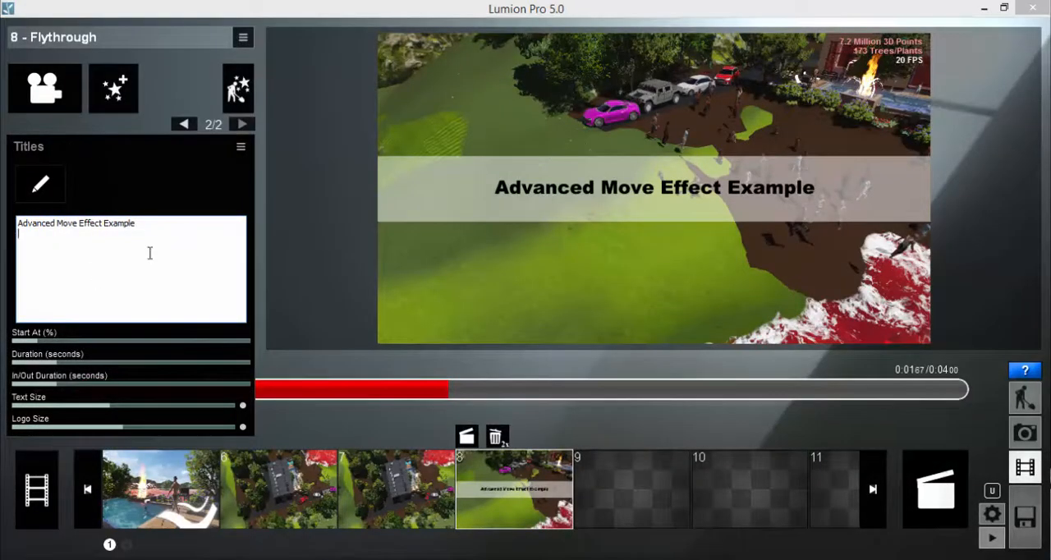
{"action": "left_click", "coordinate": [40, 184]}
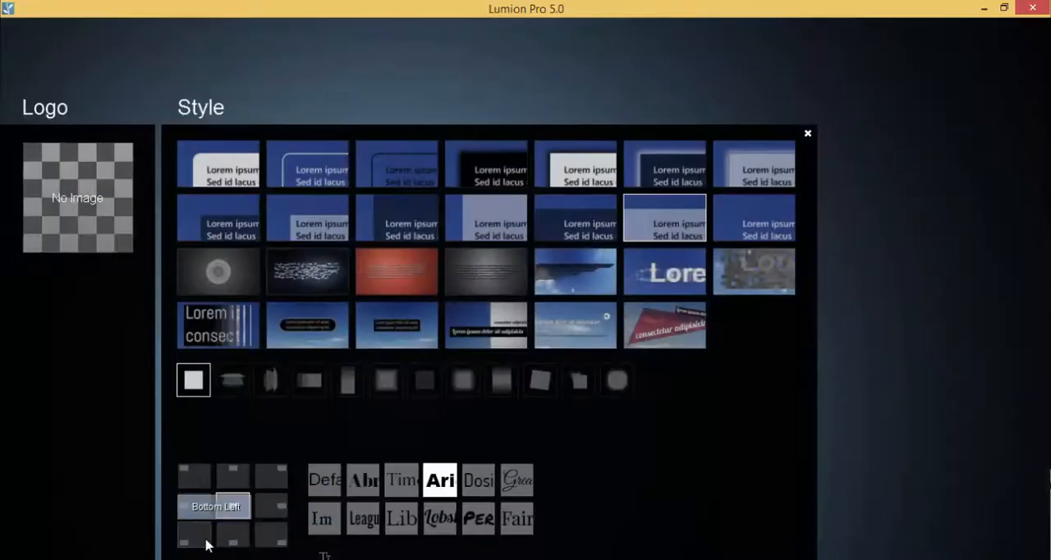
{"action": "left_click", "coordinate": [195, 536]}
{"action": "left_click", "coordinate": [807, 134]}
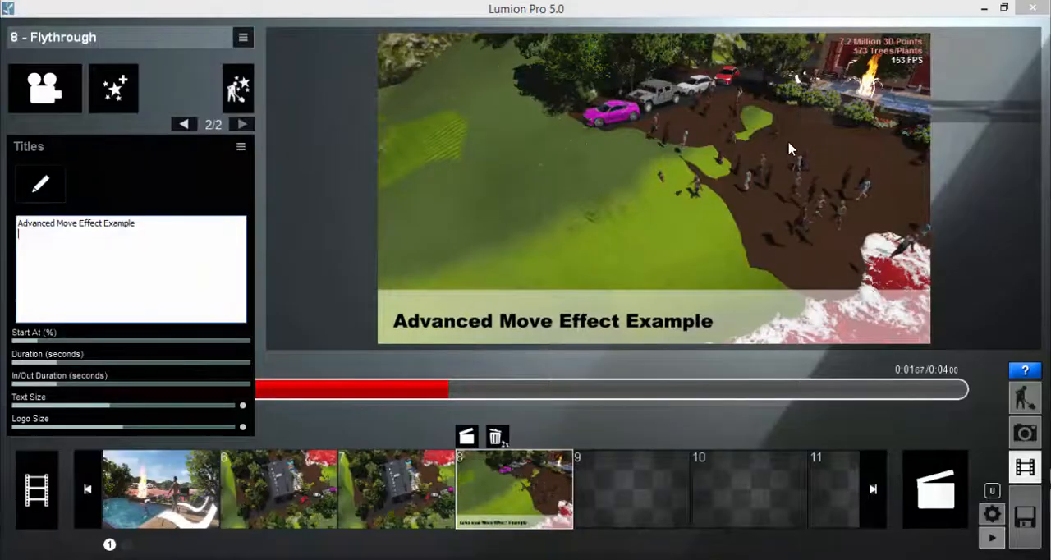
{"action": "left_click", "coordinate": [163, 319]}
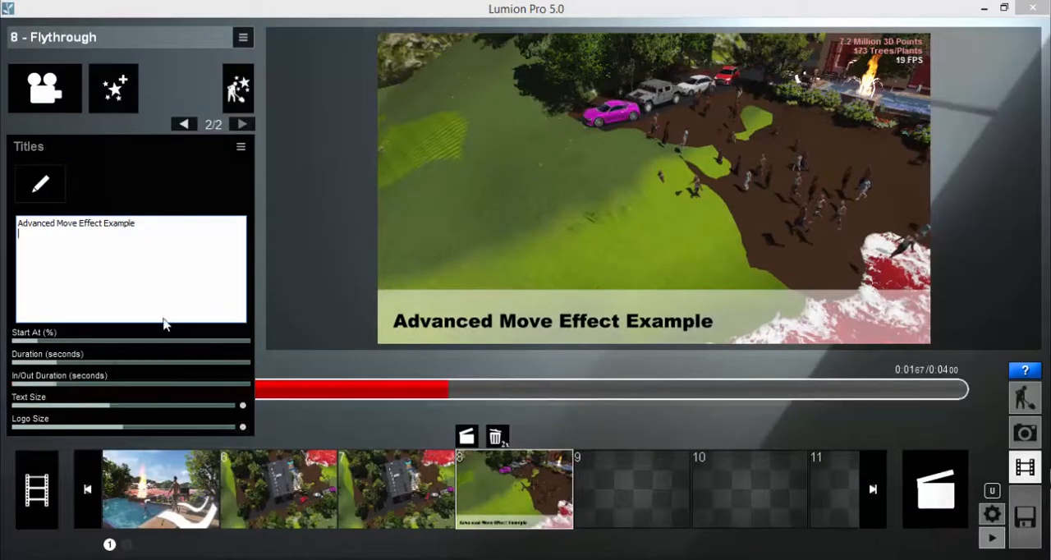
Play and scrub through clip 8 to review the title's timing over the moving crowd.
{"action": "left_click", "coordinate": [184, 124]}
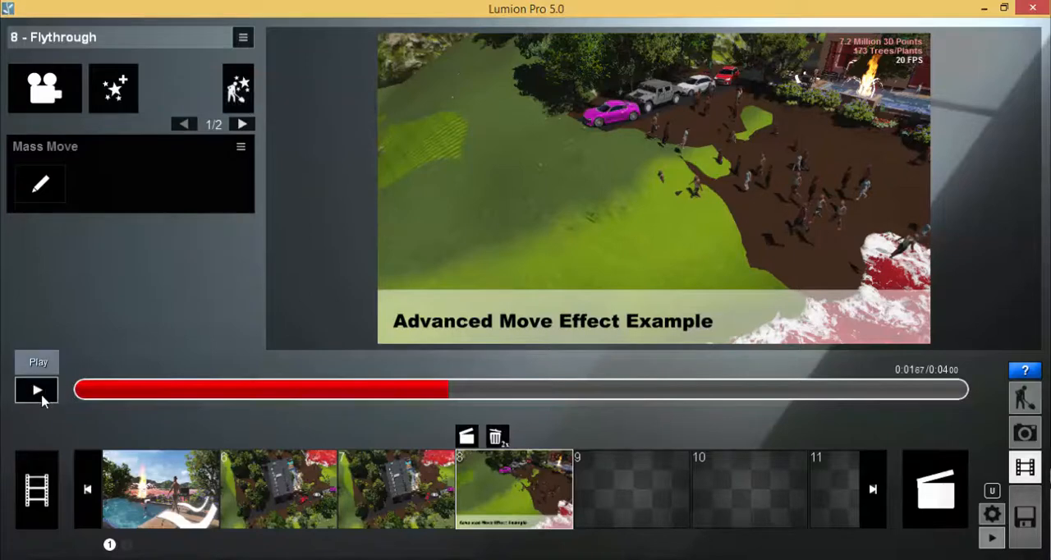
{"action": "left_click", "coordinate": [38, 393]}
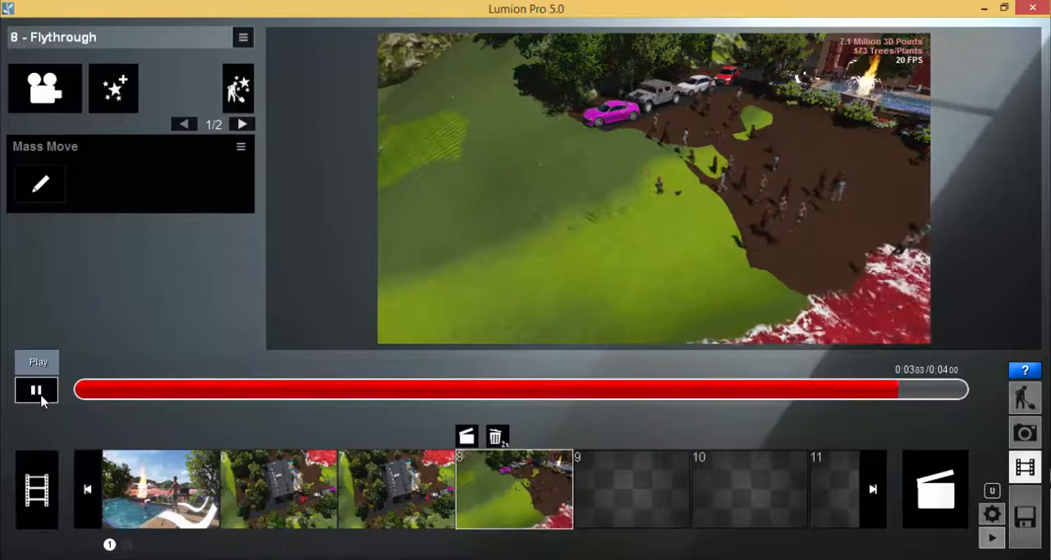
{"action": "left_click", "coordinate": [51, 392]}
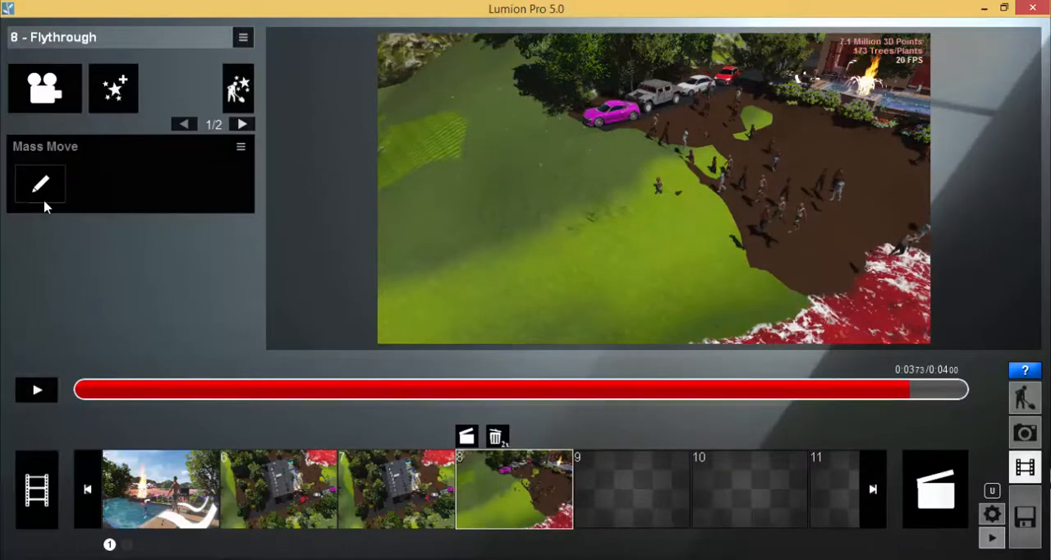
{"action": "left_click_drag", "start_coordinate": [246, 392], "coordinate": [180, 398]}
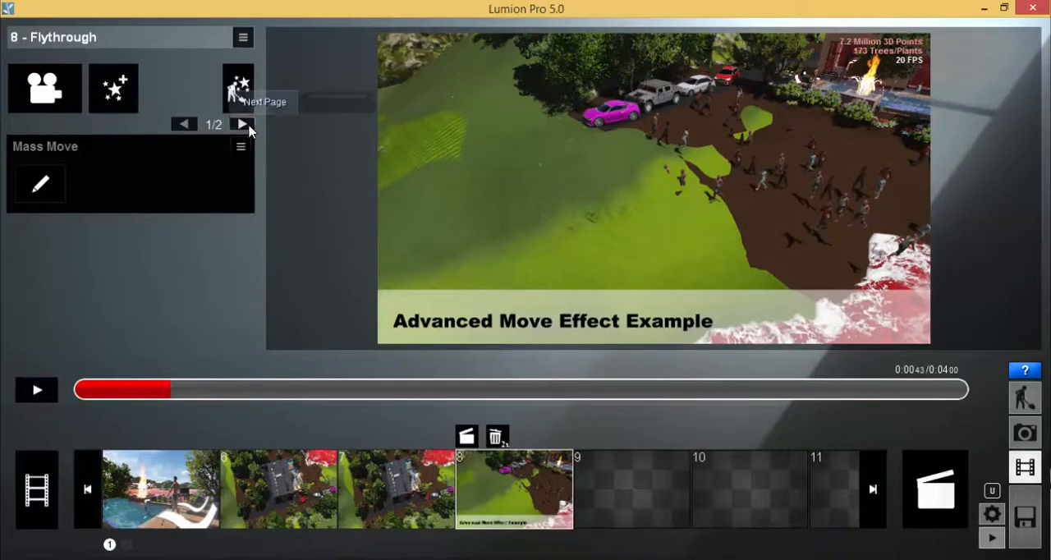
Move the title's start to the very beginning of clip 8 and scrub the clip to check it.
{"action": "left_click", "coordinate": [242, 124]}
{"action": "mouse_move", "coordinate": [40, 344]}
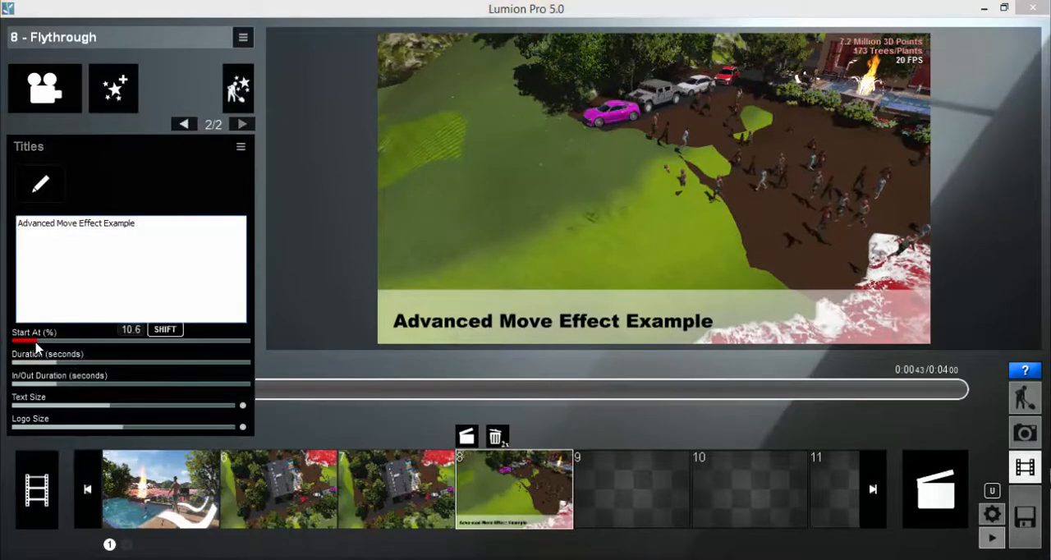
{"action": "left_click_drag", "start_coordinate": [36, 348], "coordinate": [14, 348]}
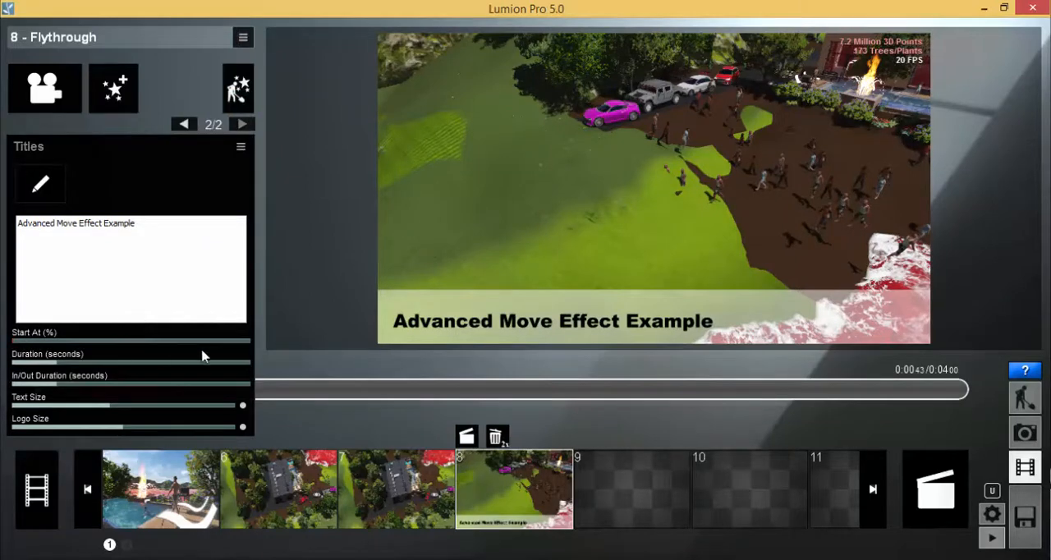
{"action": "left_click", "coordinate": [183, 124]}
{"action": "left_click_drag", "start_coordinate": [141, 392], "coordinate": [402, 395]}
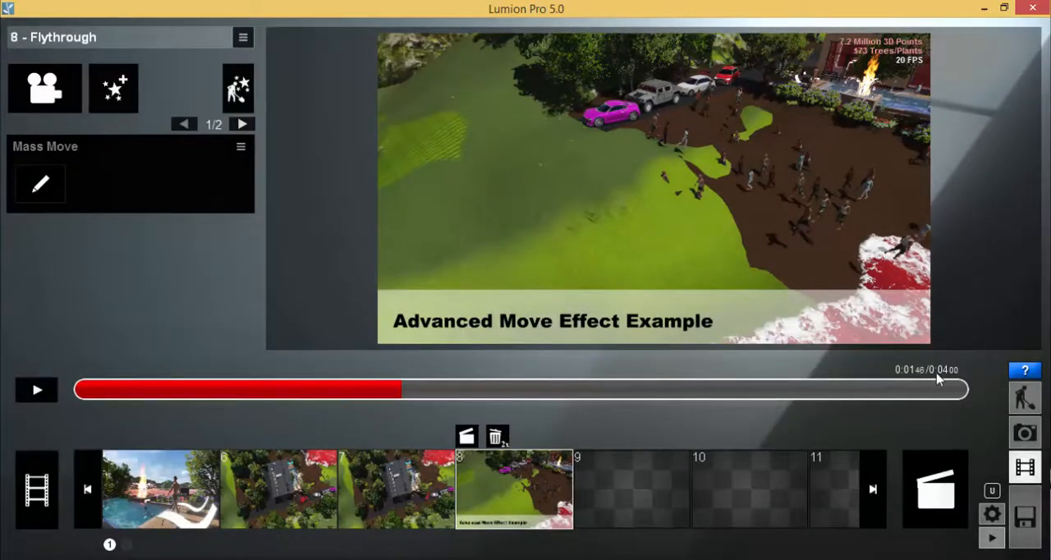
Look over the Mass Move path and the title's style options.
{"action": "left_click", "coordinate": [40, 184]}
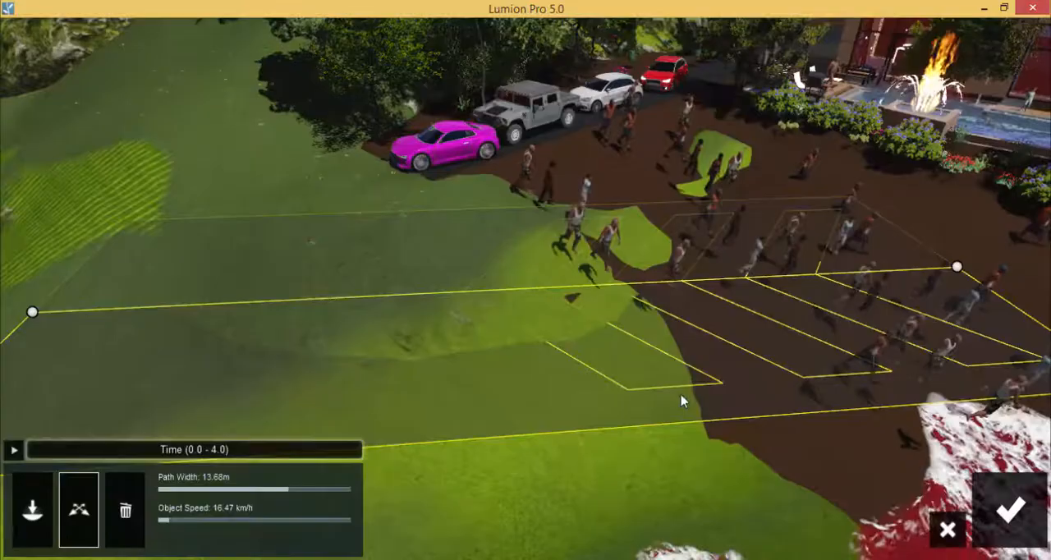
{"action": "left_click", "coordinate": [1014, 499]}
{"action": "left_click", "coordinate": [242, 124]}
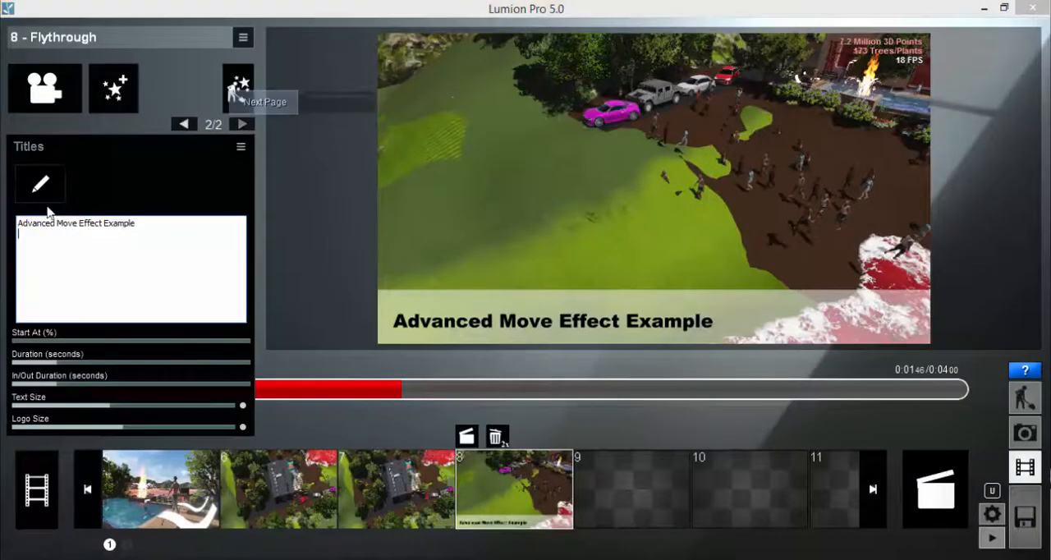
{"action": "left_click", "coordinate": [40, 182]}
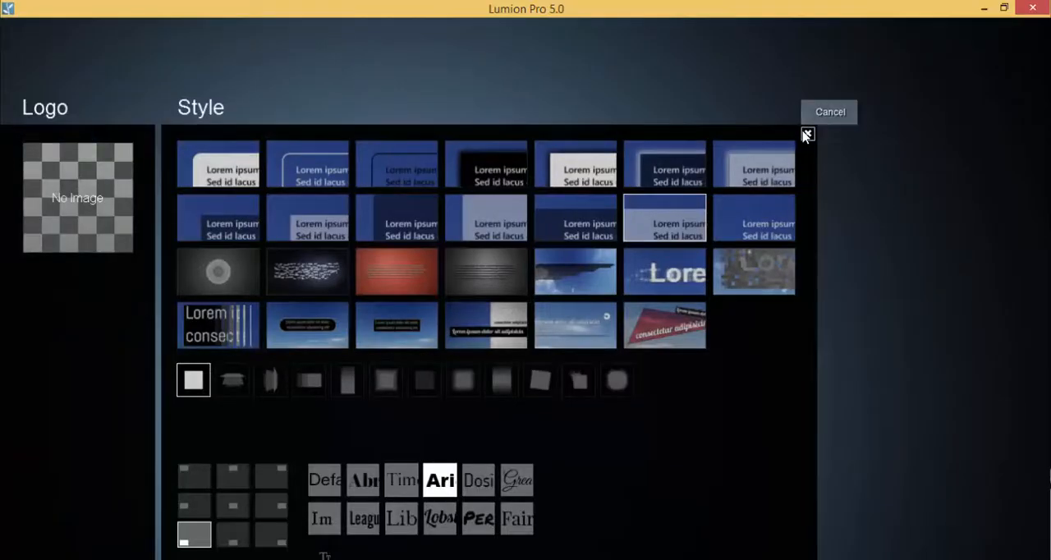
{"action": "left_click", "coordinate": [807, 133]}
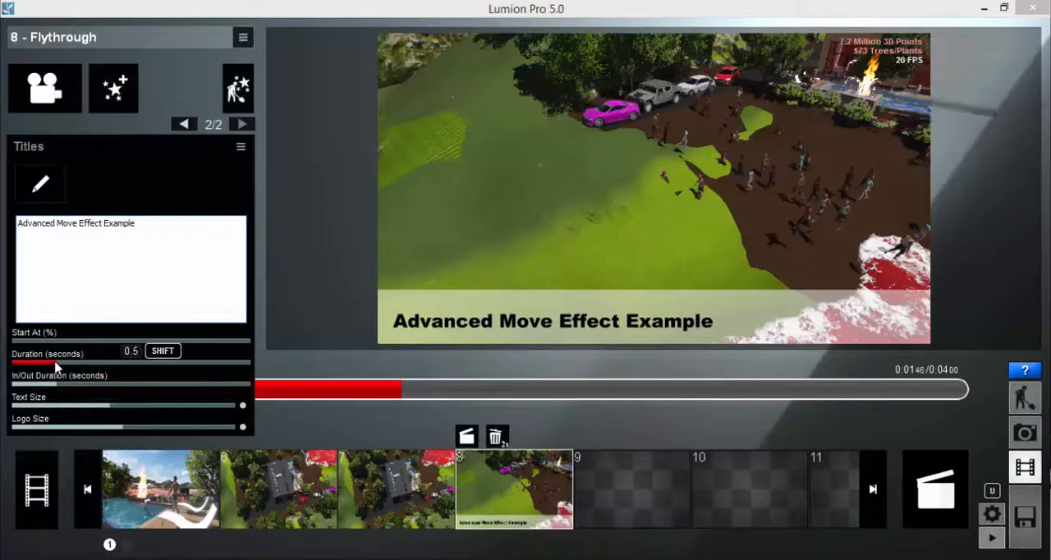
Lengthen the title's duration to about 2.1 seconds.
{"action": "mouse_move", "coordinate": [65, 391]}
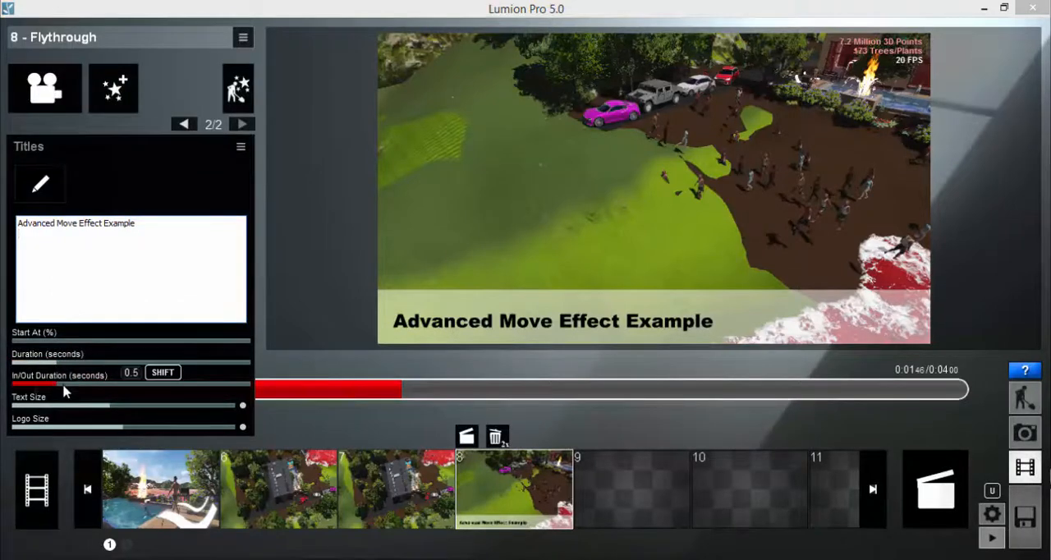
{"action": "left_click_drag", "start_coordinate": [57, 362], "coordinate": [69, 363]}
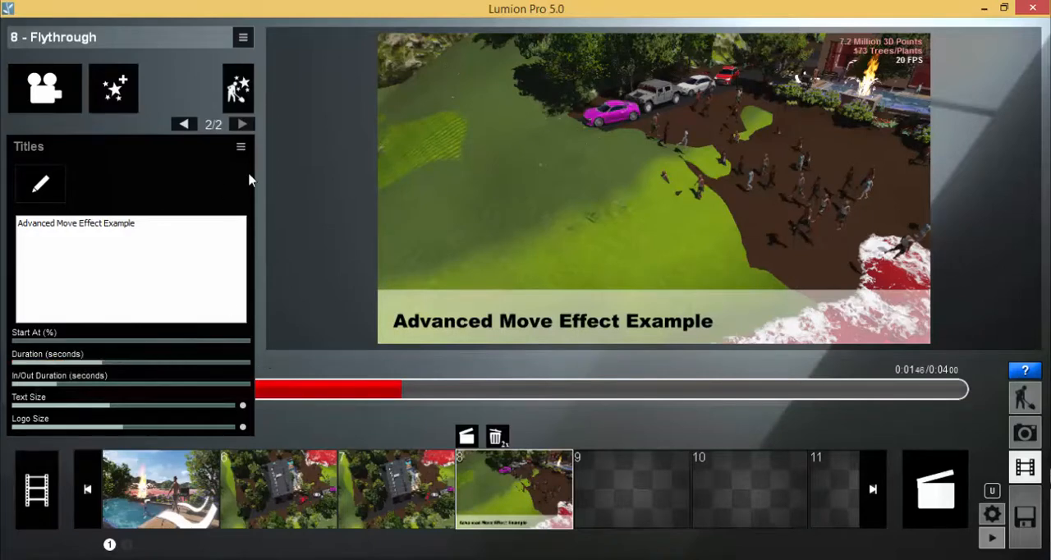
{"action": "left_click", "coordinate": [184, 124]}
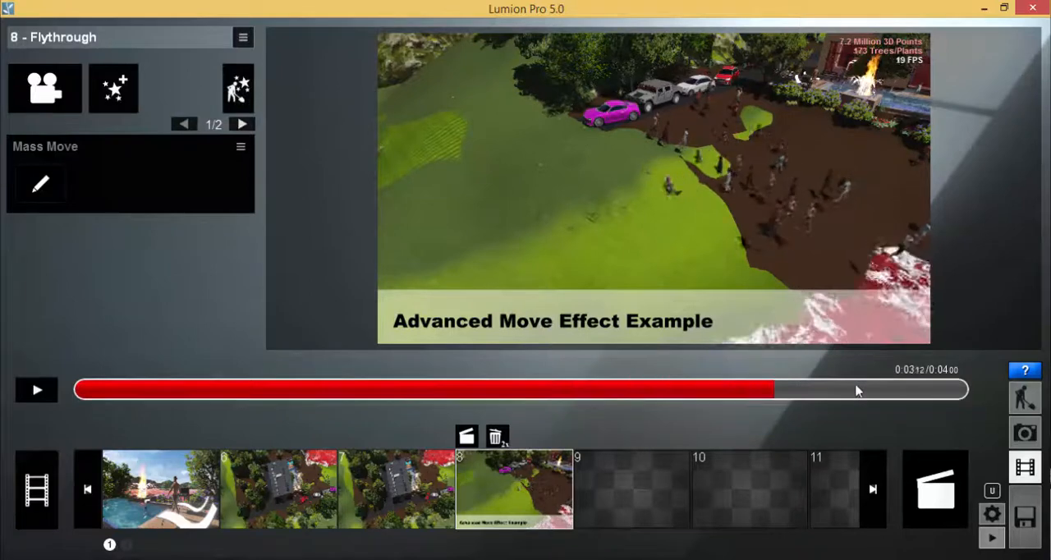
{"action": "left_click", "coordinate": [40, 184]}
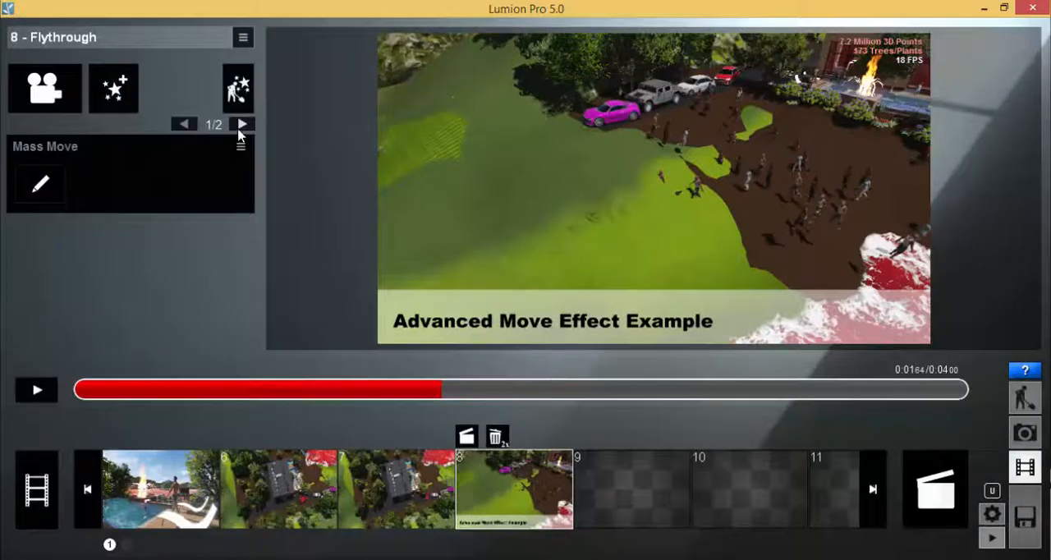
{"action": "left_click", "coordinate": [242, 125]}
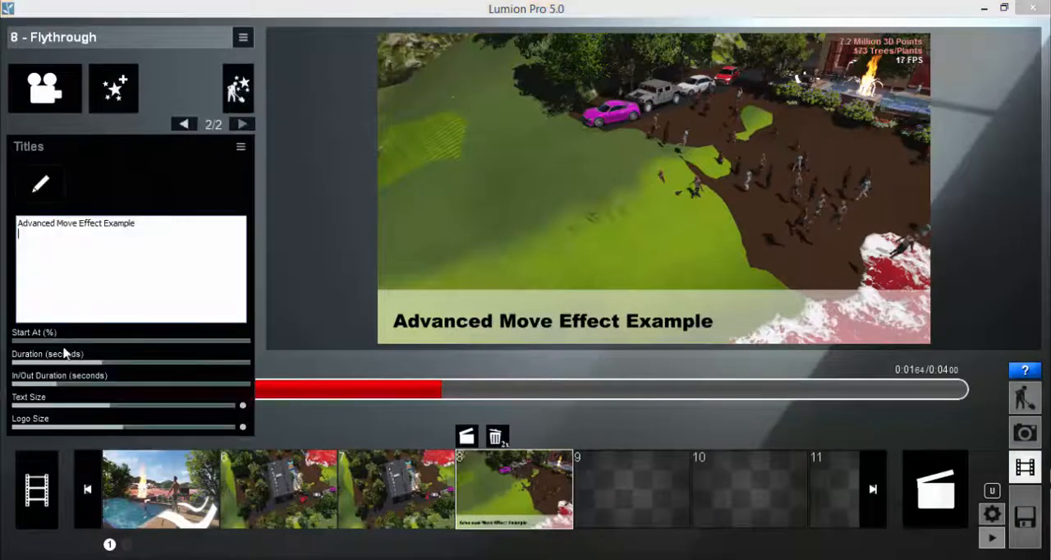
{"action": "mouse_move", "coordinate": [92, 368]}
{"action": "left_mouse_down"}
{"action": "mouse_move", "coordinate": [74, 368]}
{"action": "mouse_move", "coordinate": [94, 372]}
{"action": "left_mouse_up"}
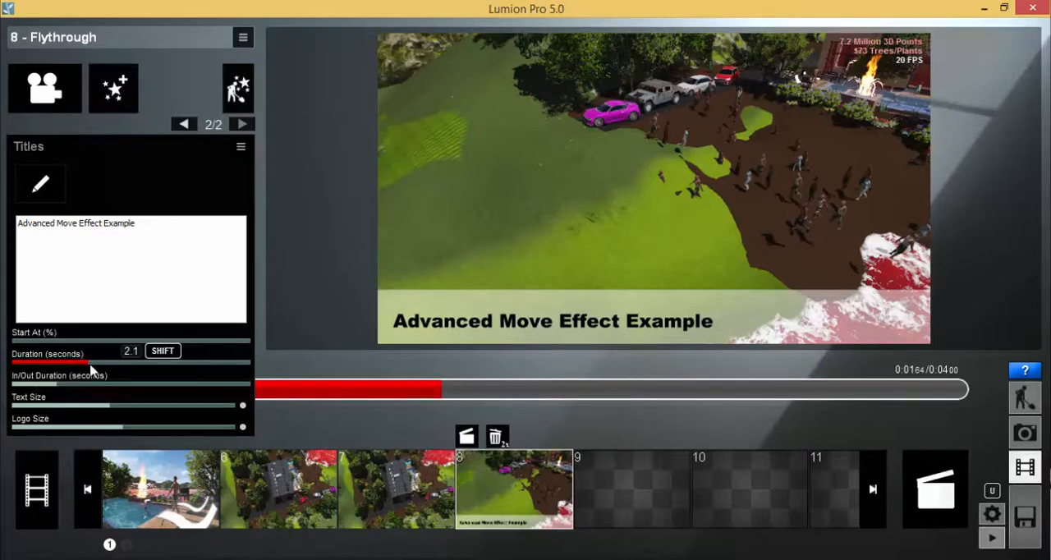
Scrub and play clip 8 to check how long the title stays on screen.
{"action": "left_click", "coordinate": [184, 124]}
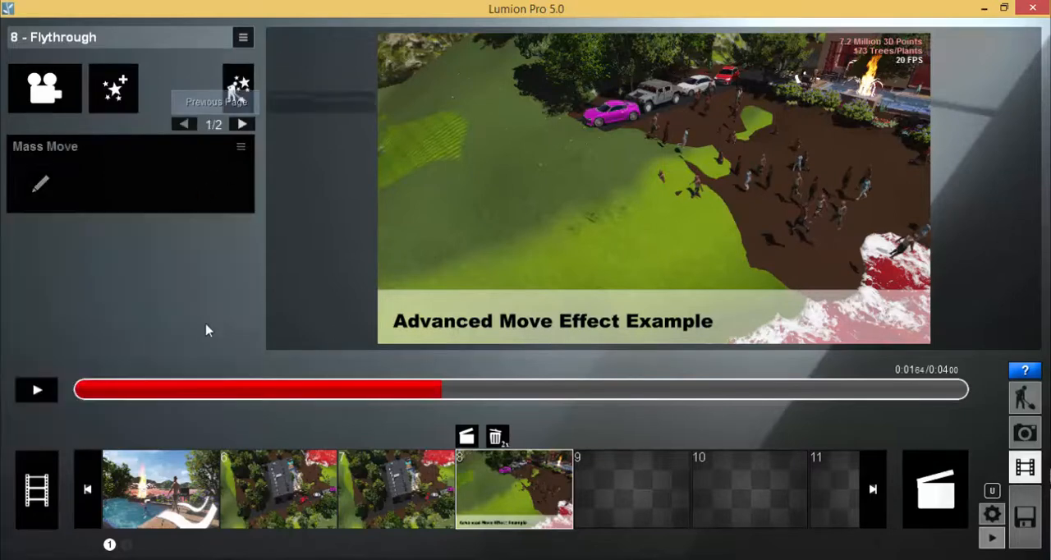
{"action": "left_click_drag", "start_coordinate": [215, 392], "coordinate": [698, 398]}
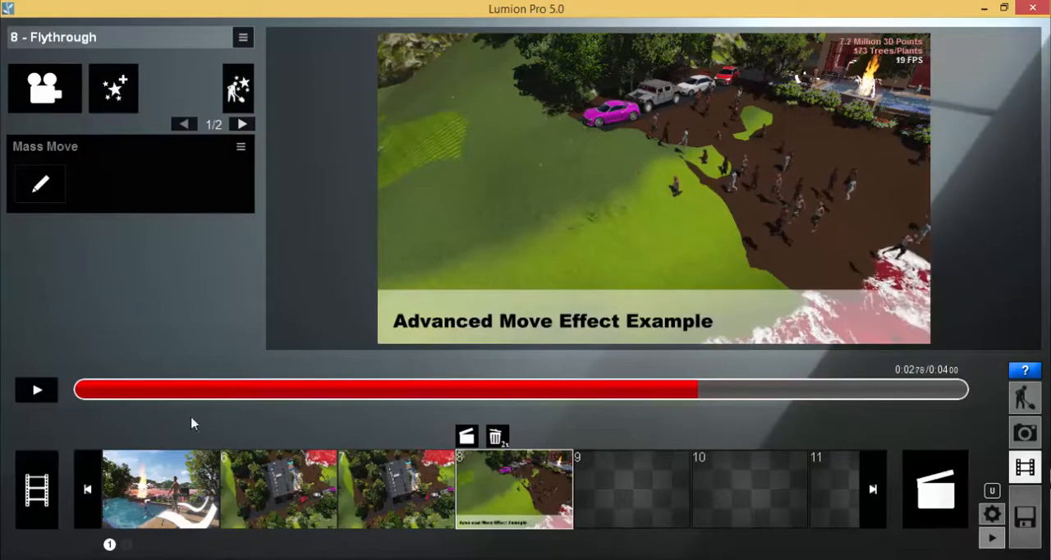
{"action": "left_click", "coordinate": [36, 391]}
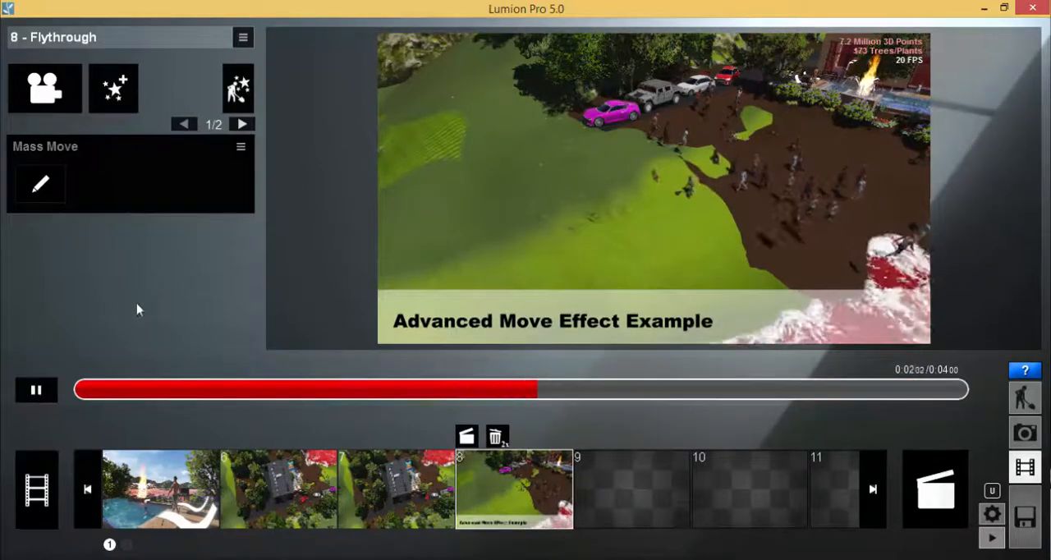
{"action": "left_click", "coordinate": [36, 392]}
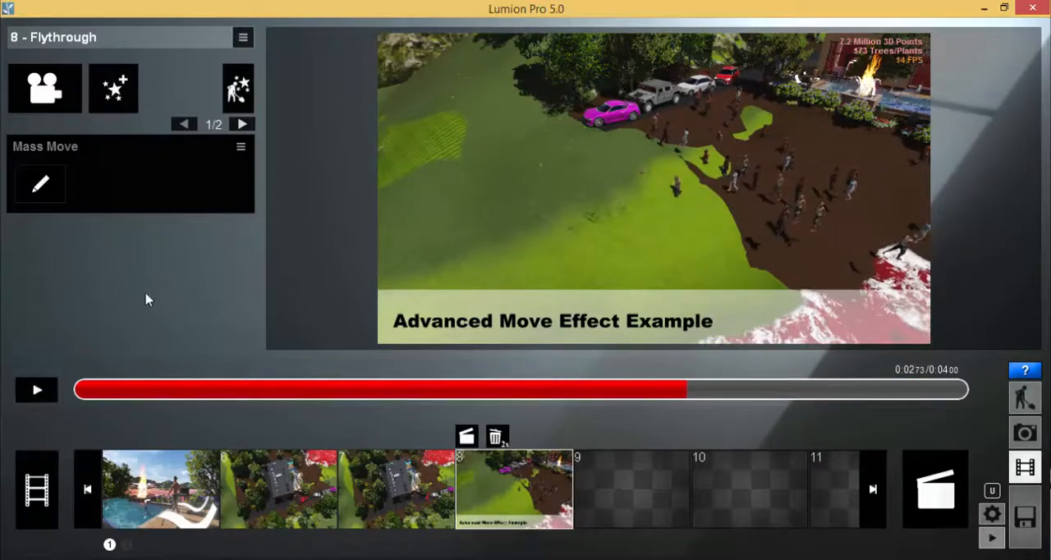
Return to the entire movie and export the full scene, overwriting House Processed 04 01.ls5.
{"action": "left_click", "coordinate": [36, 489]}
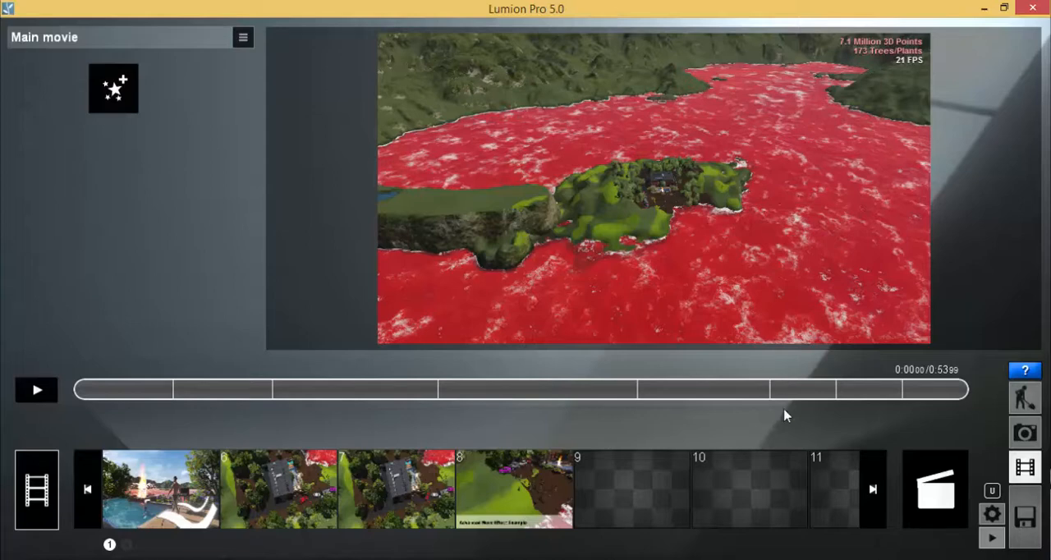
{"action": "left_click", "coordinate": [1025, 516]}
{"action": "left_click", "coordinate": [778, 54]}
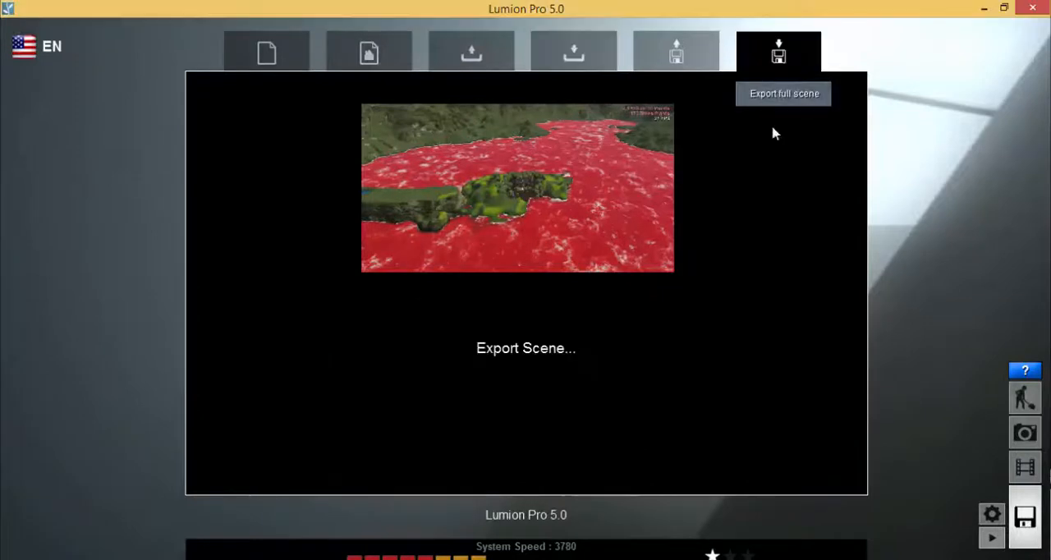
{"action": "left_click", "coordinate": [519, 342]}
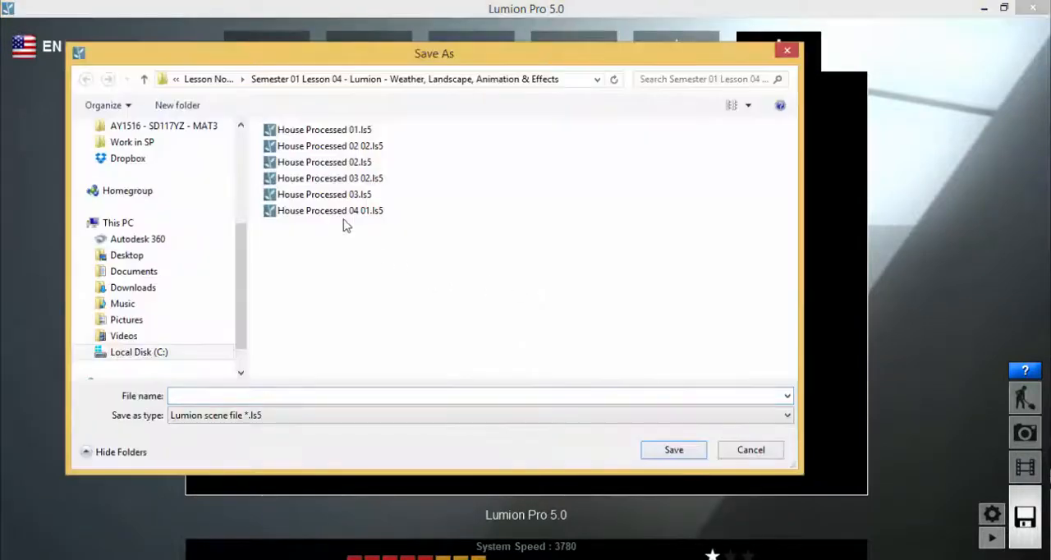
{"action": "double_click", "coordinate": [365, 212]}
{"action": "left_click", "coordinate": [542, 342]}
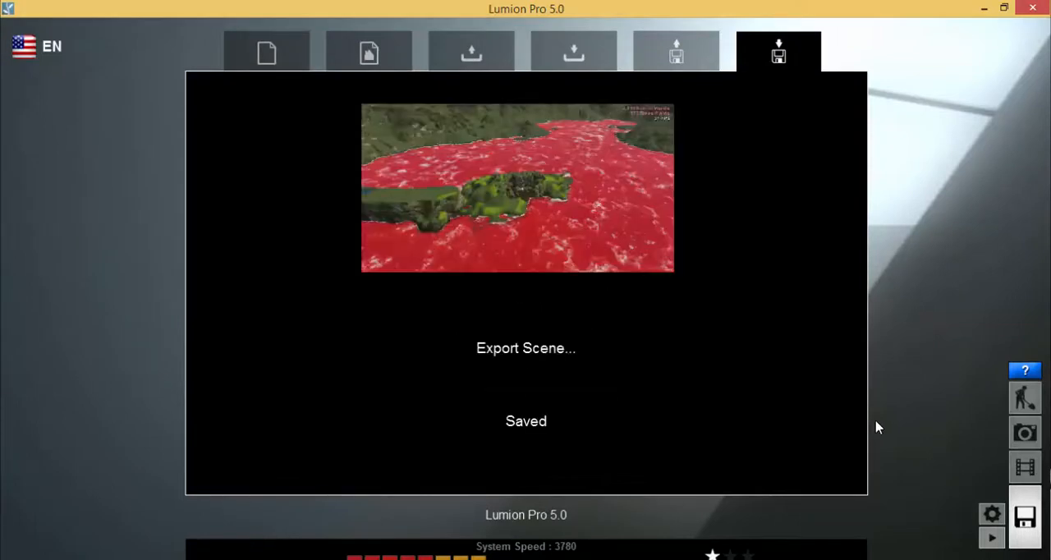
Export the entire movie as an MP4 at 30 frames per second and 1080p, overwriting test movie 4.mp4.
{"action": "left_click", "coordinate": [1025, 467]}
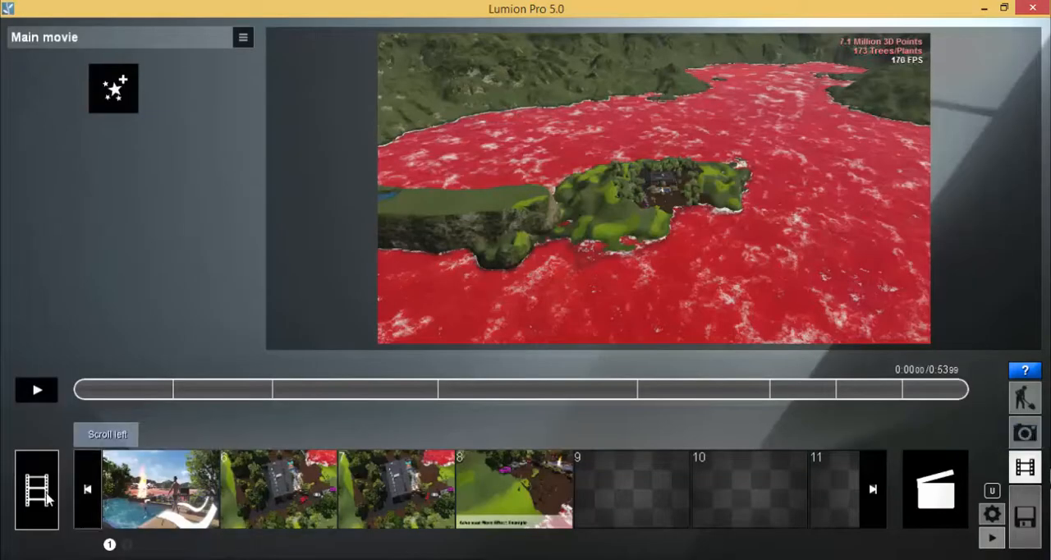
{"action": "left_click", "coordinate": [959, 495]}
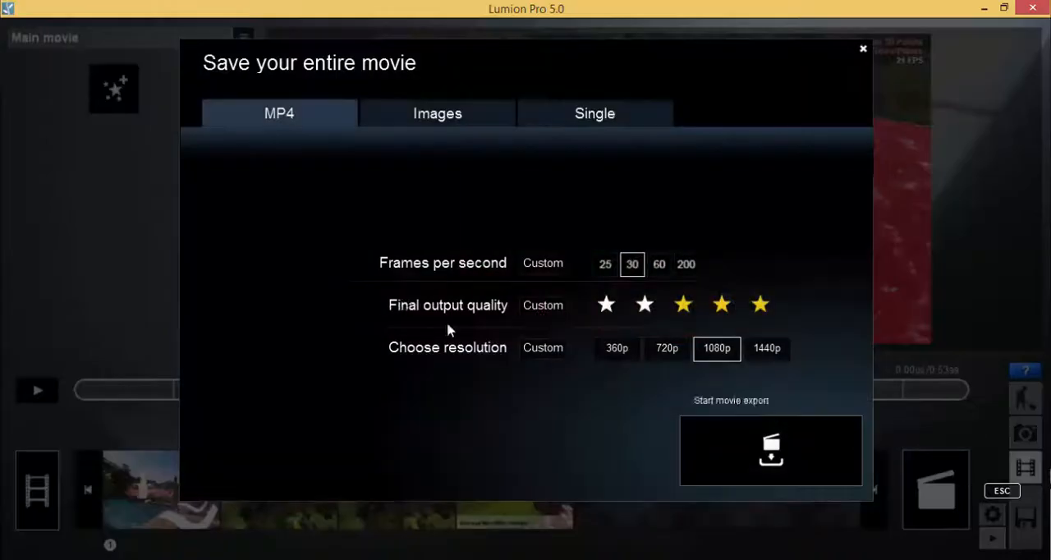
{"action": "left_click", "coordinate": [735, 469]}
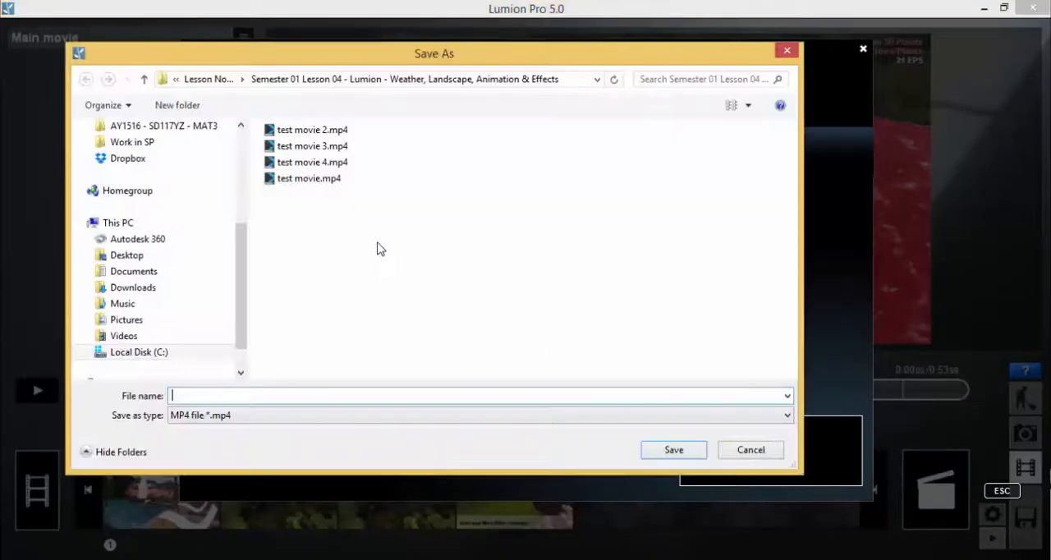
{"action": "left_click", "coordinate": [312, 164]}
{"action": "key", "text": "Return"}
{"action": "left_click", "coordinate": [540, 341]}
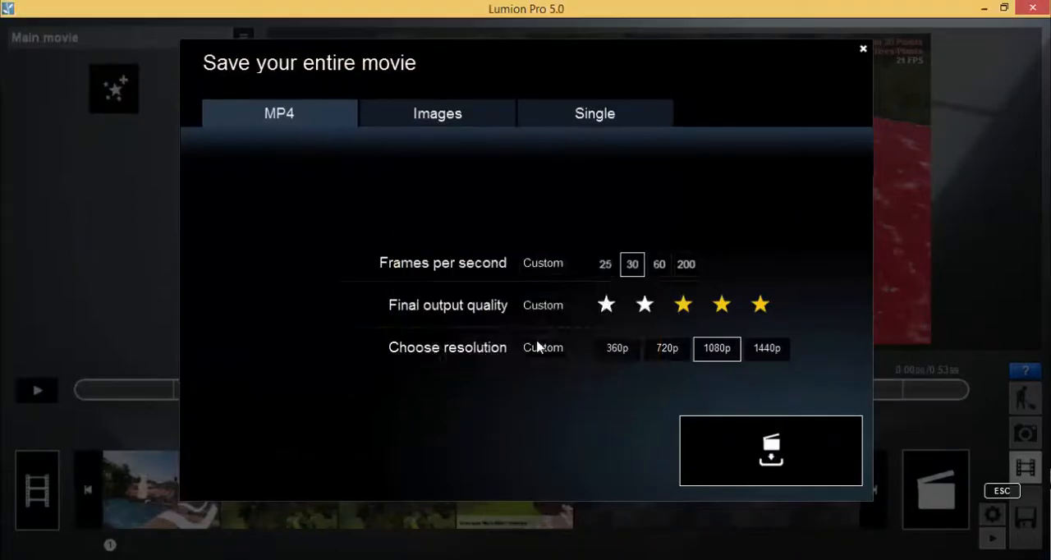